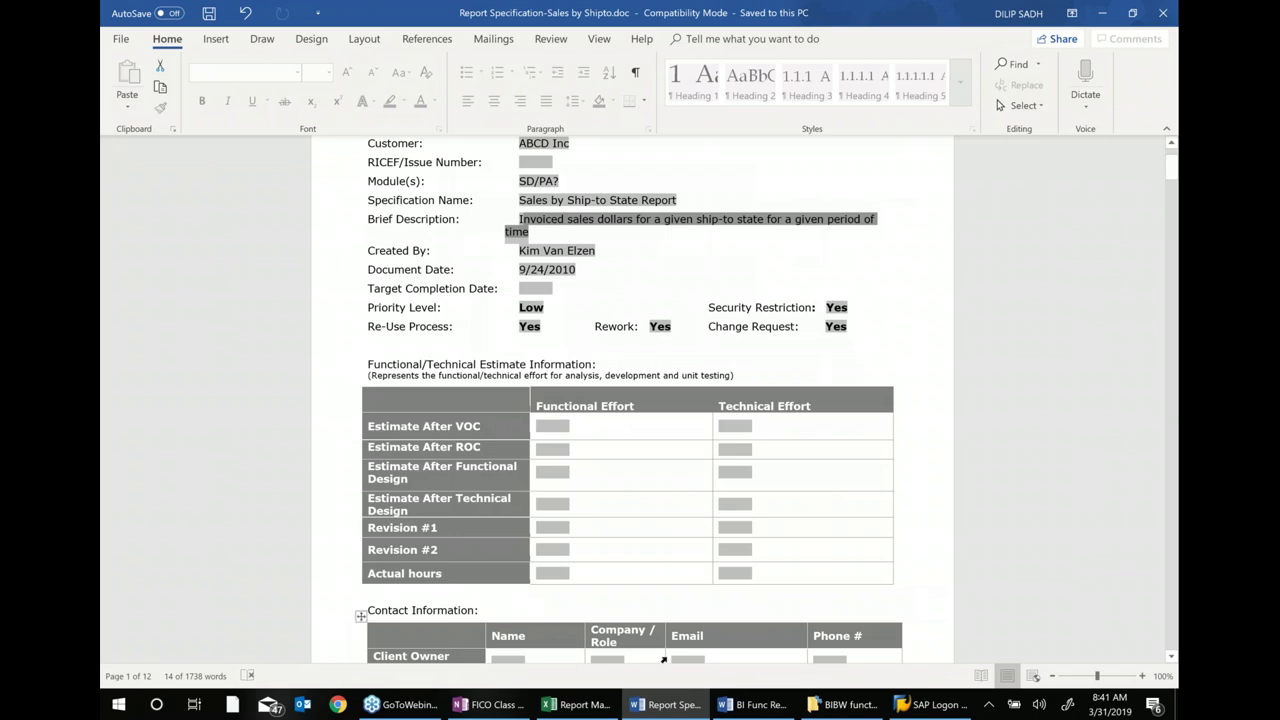
# Switch to the Report Maping workbook in Excel and review the Output sheet and the Selection Criteria table with its field mappings
pyautogui.click(591, 712)
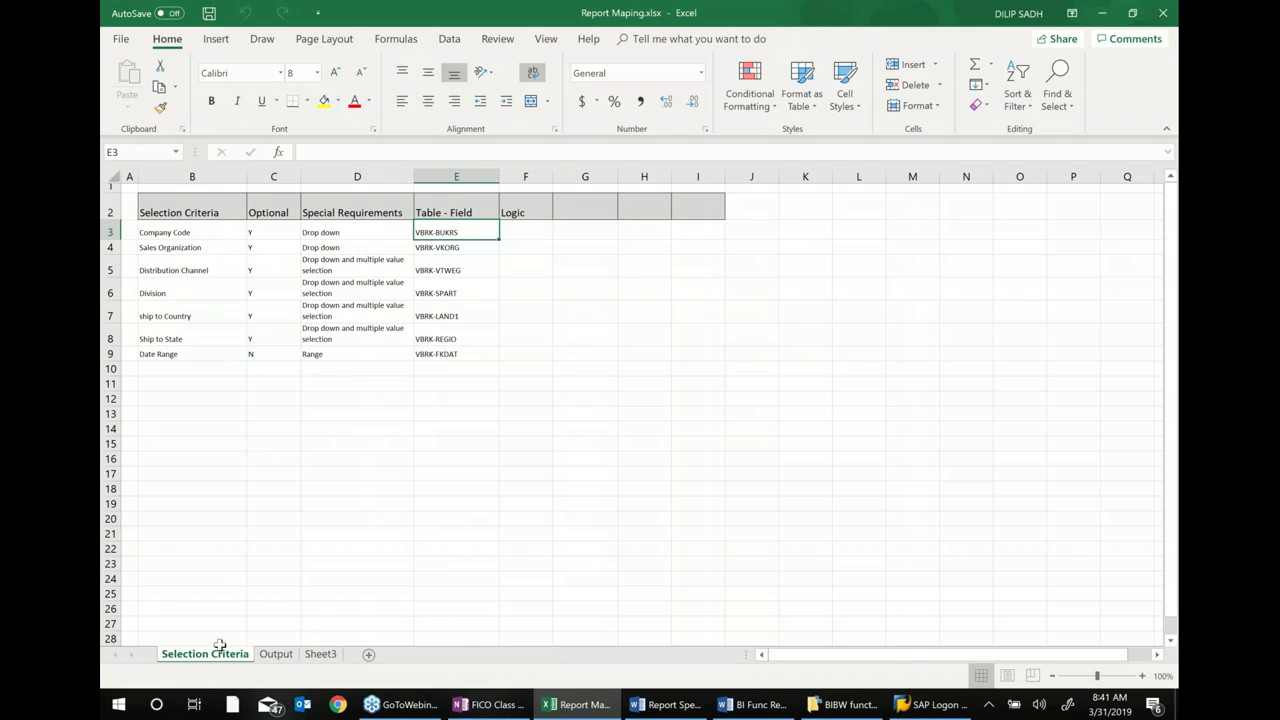
pyautogui.click(277, 655)
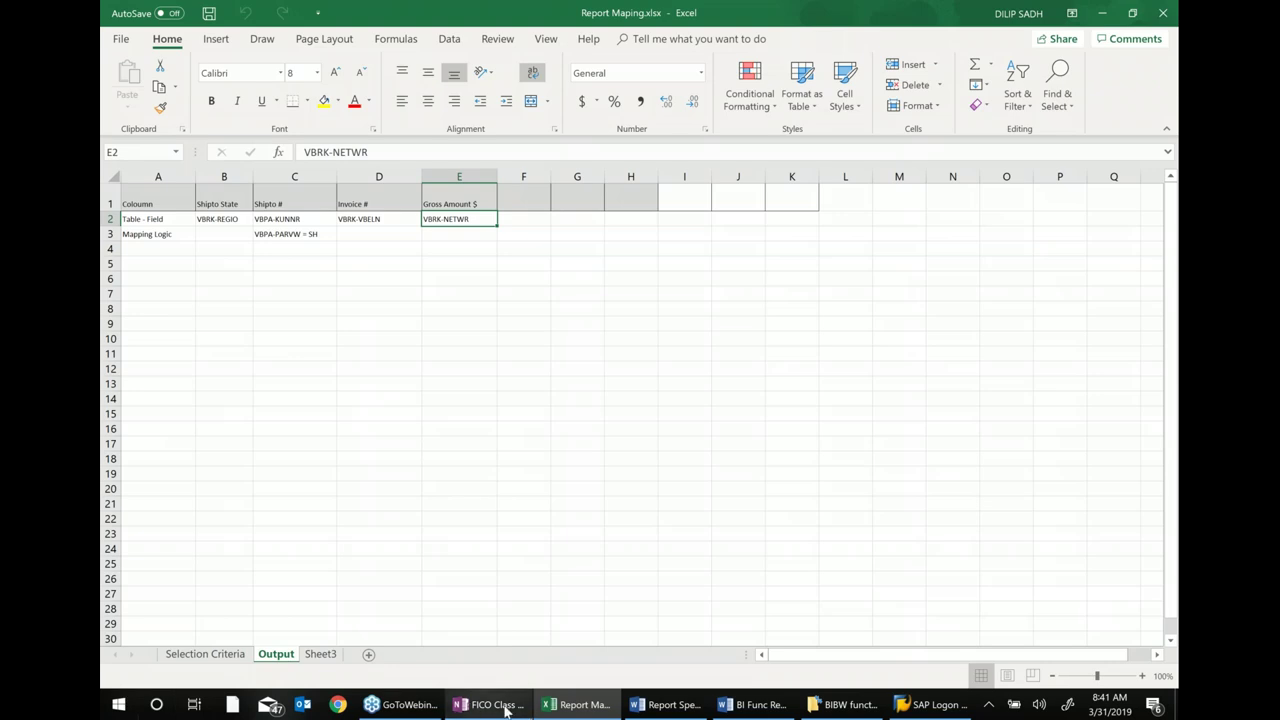
pyautogui.click(197, 641)
pyautogui.click(198, 652)
pyautogui.click(297, 477)
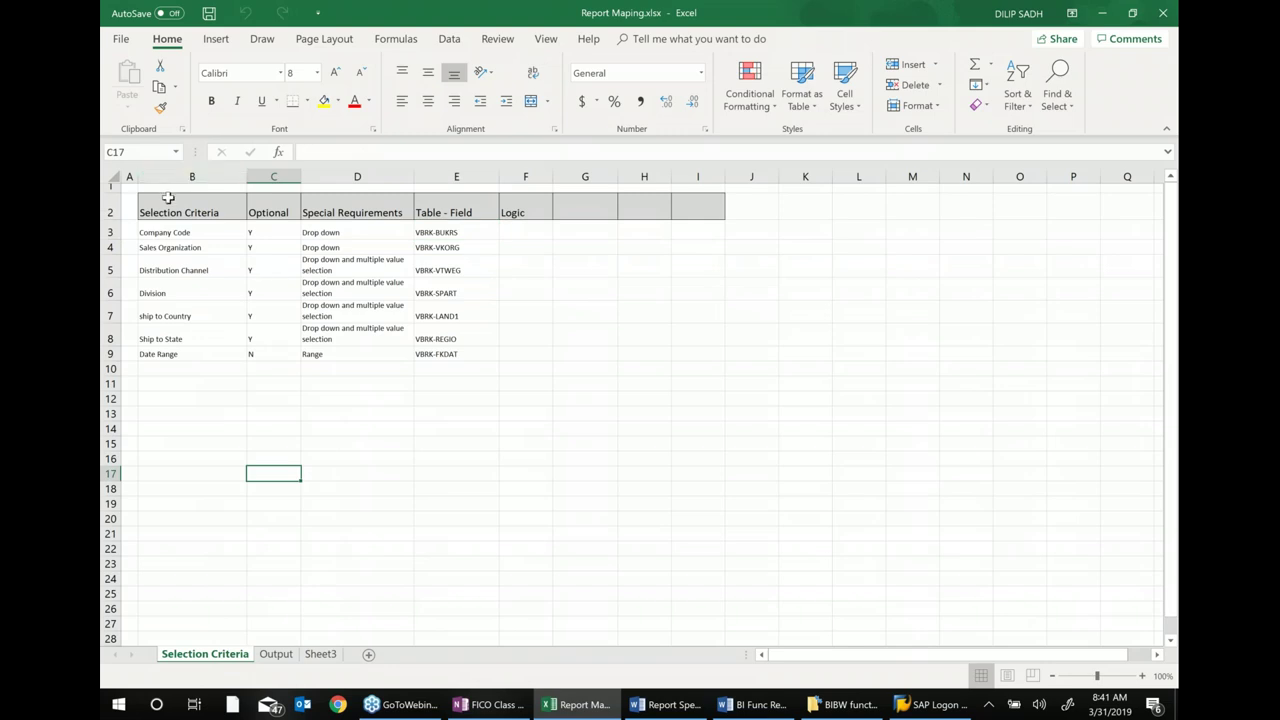
pyautogui.moveTo(166, 207); pyautogui.dragTo(512, 360)
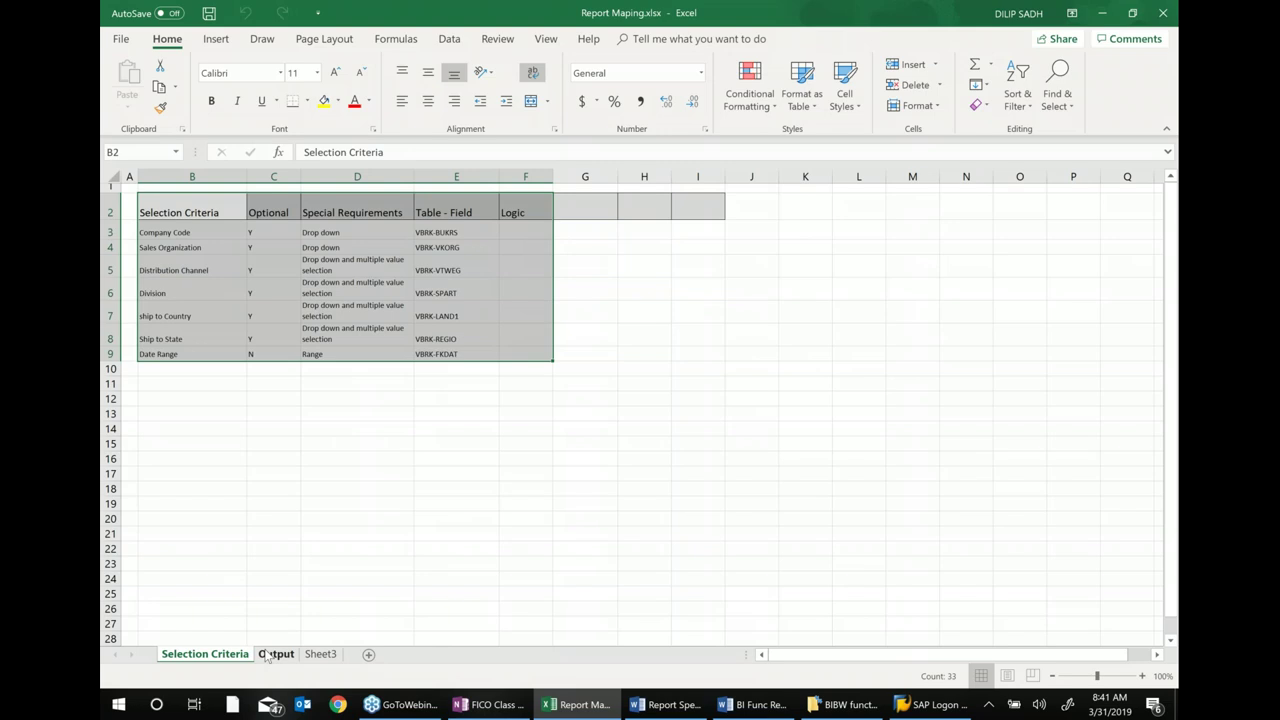
# Switch to the FICO Class notes in OneNote and add the bullet "In any report functionsl spefication we have following 2 things."
pyautogui.click(488, 708)
pyautogui.press('Return')
pyautogui.write('In a')
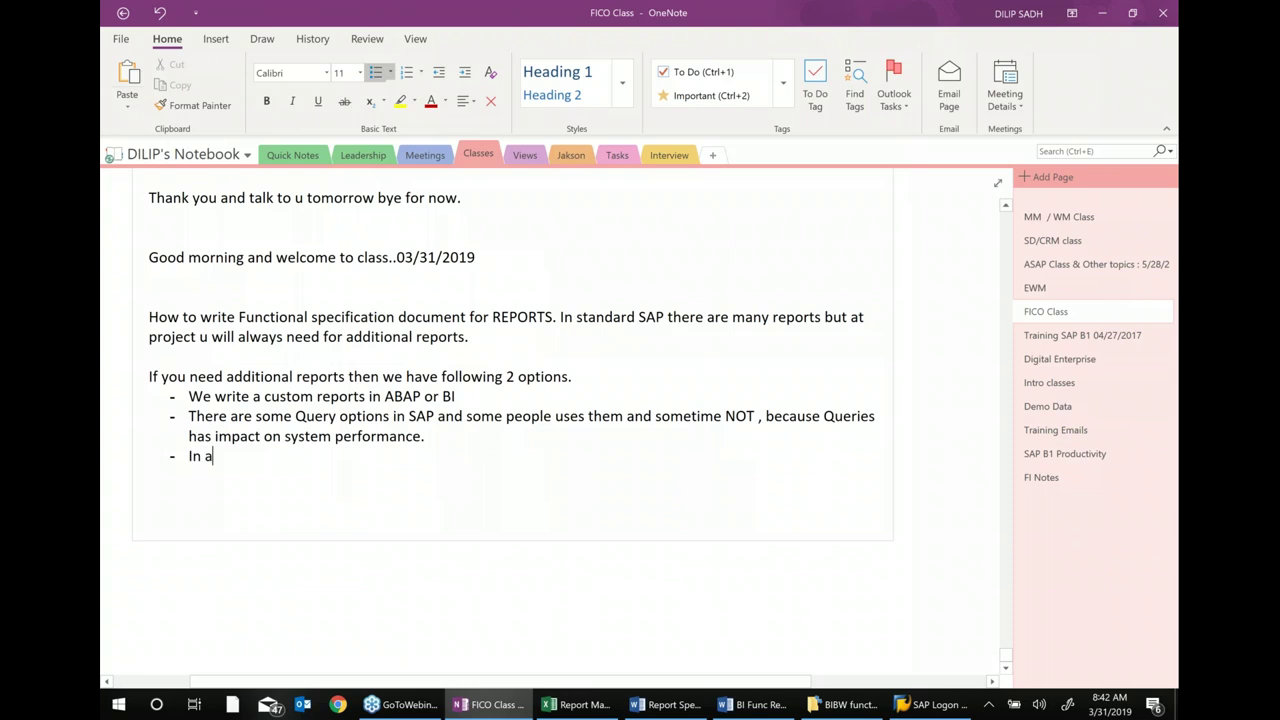
pyautogui.write('ny report fun')
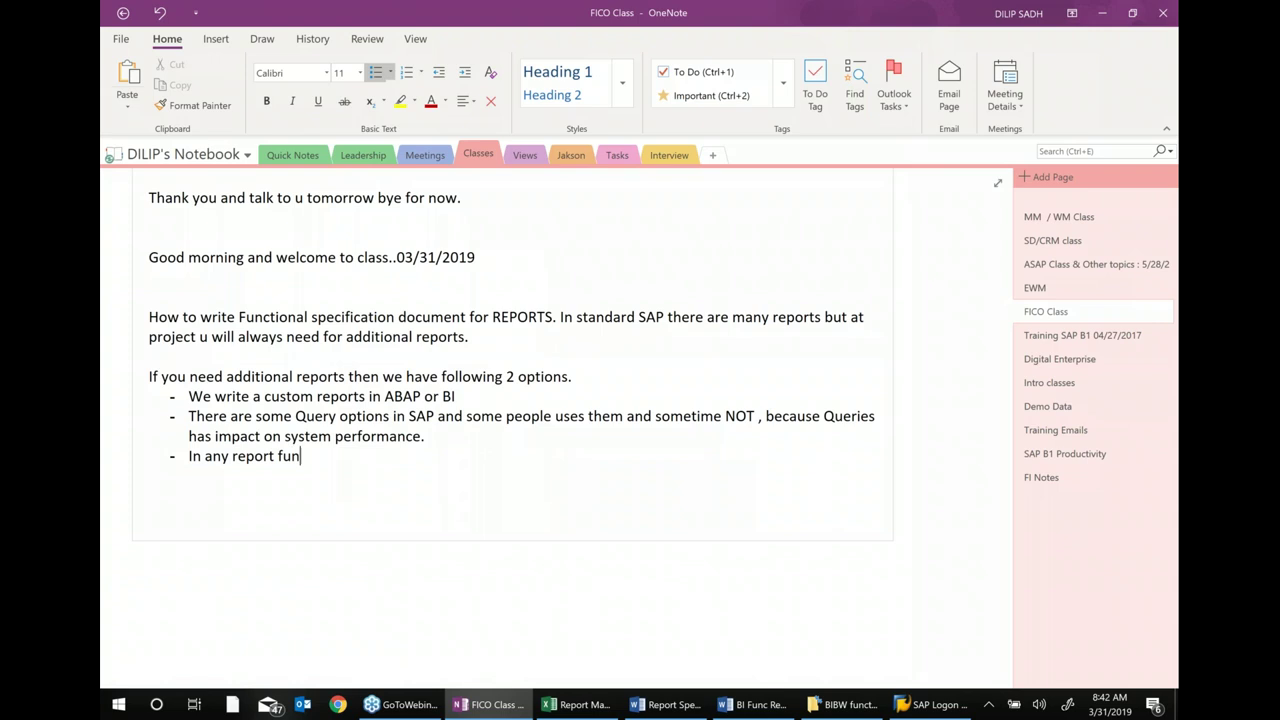
pyautogui.write('ctionsl spe')
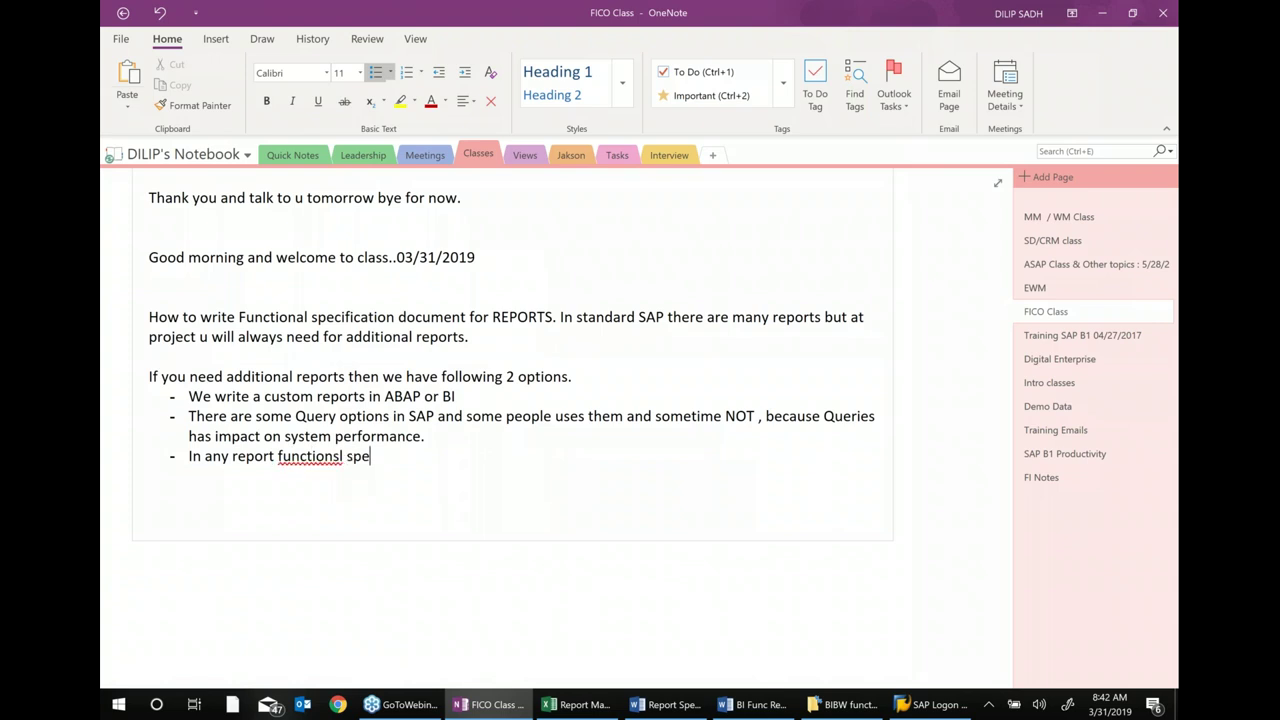
pyautogui.write('fication we have foll')
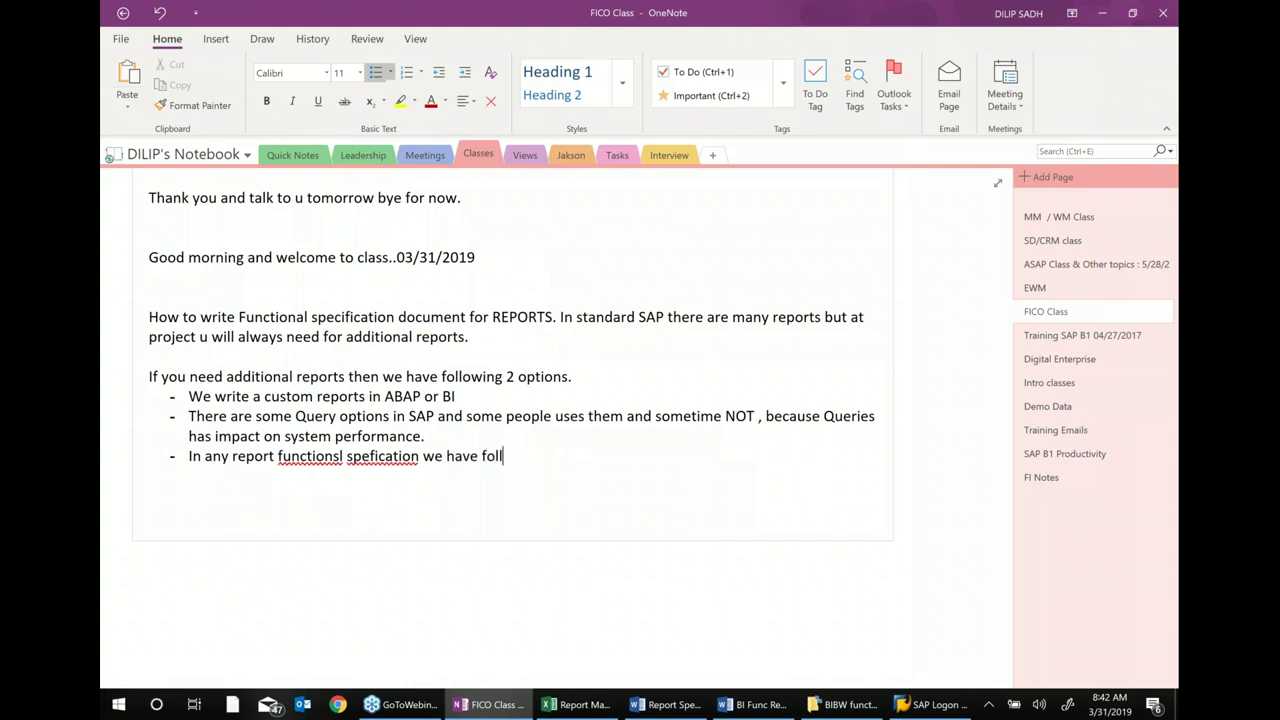
pyautogui.write('owing 2 things.')
pyautogui.press('Return')
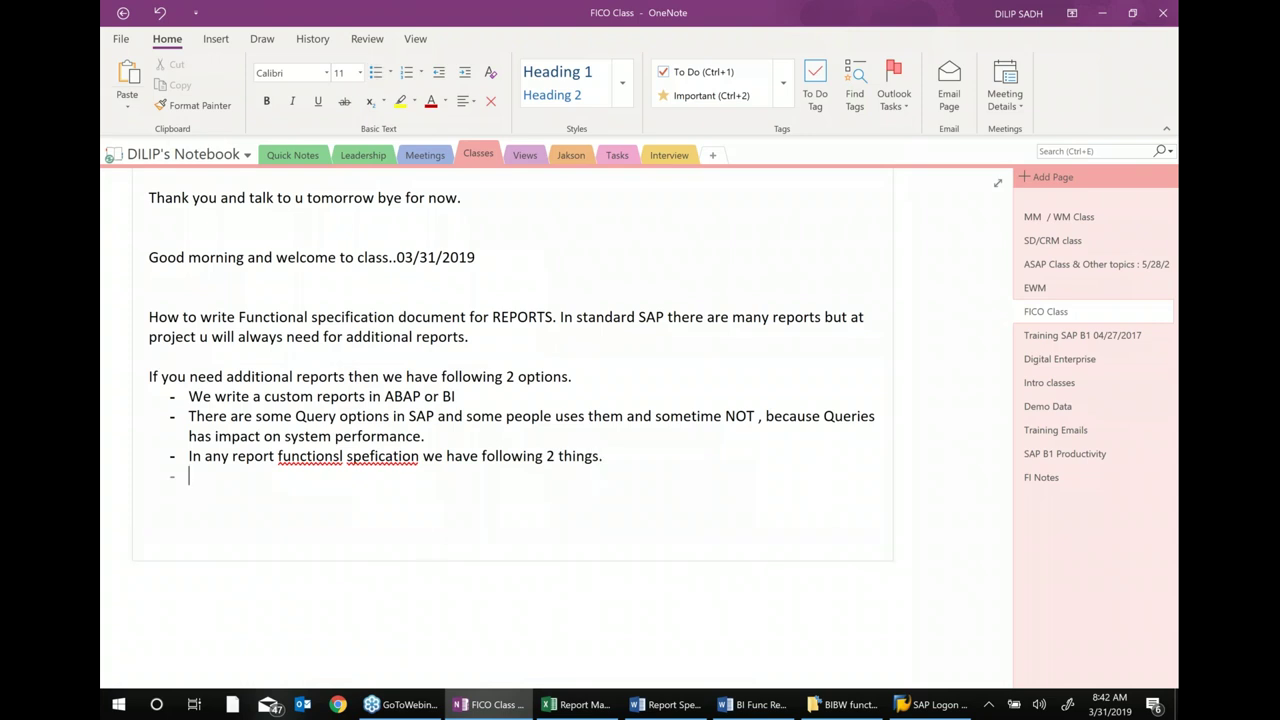
# Correct the two misspelled words in the last bullet to "functional" and "specification"
pyautogui.rightClick(316, 456)
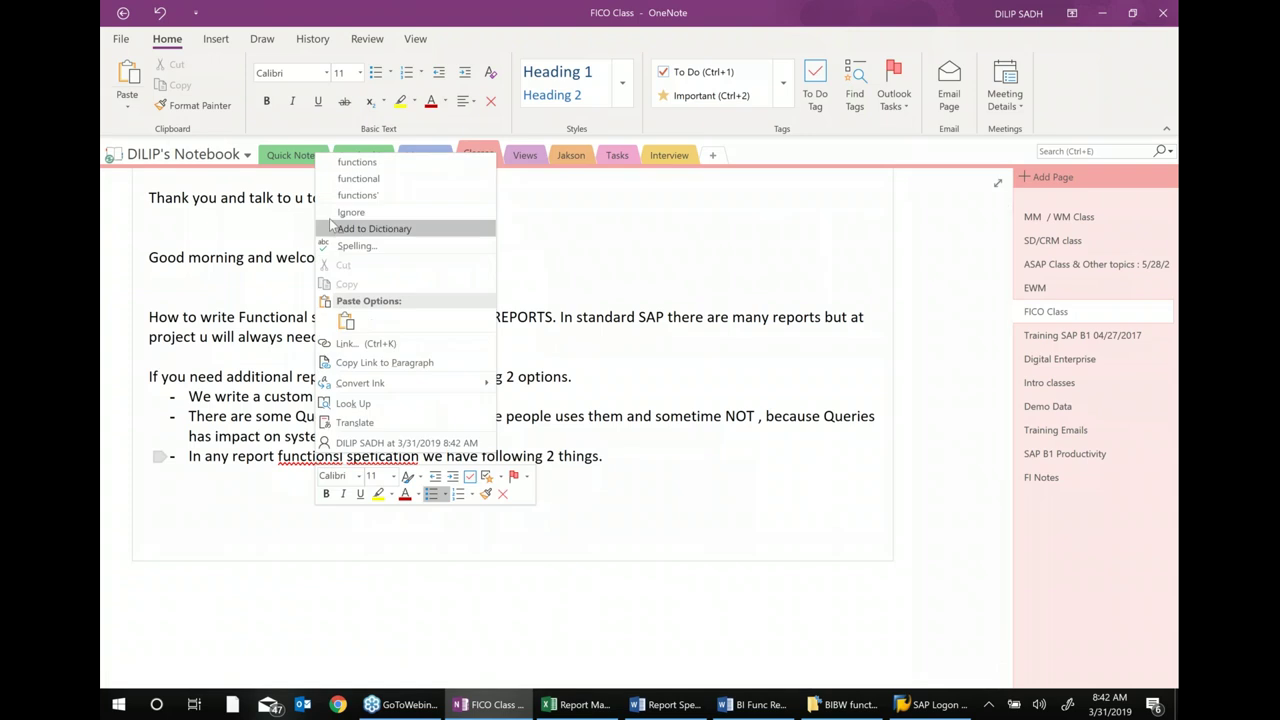
pyautogui.click(360, 178)
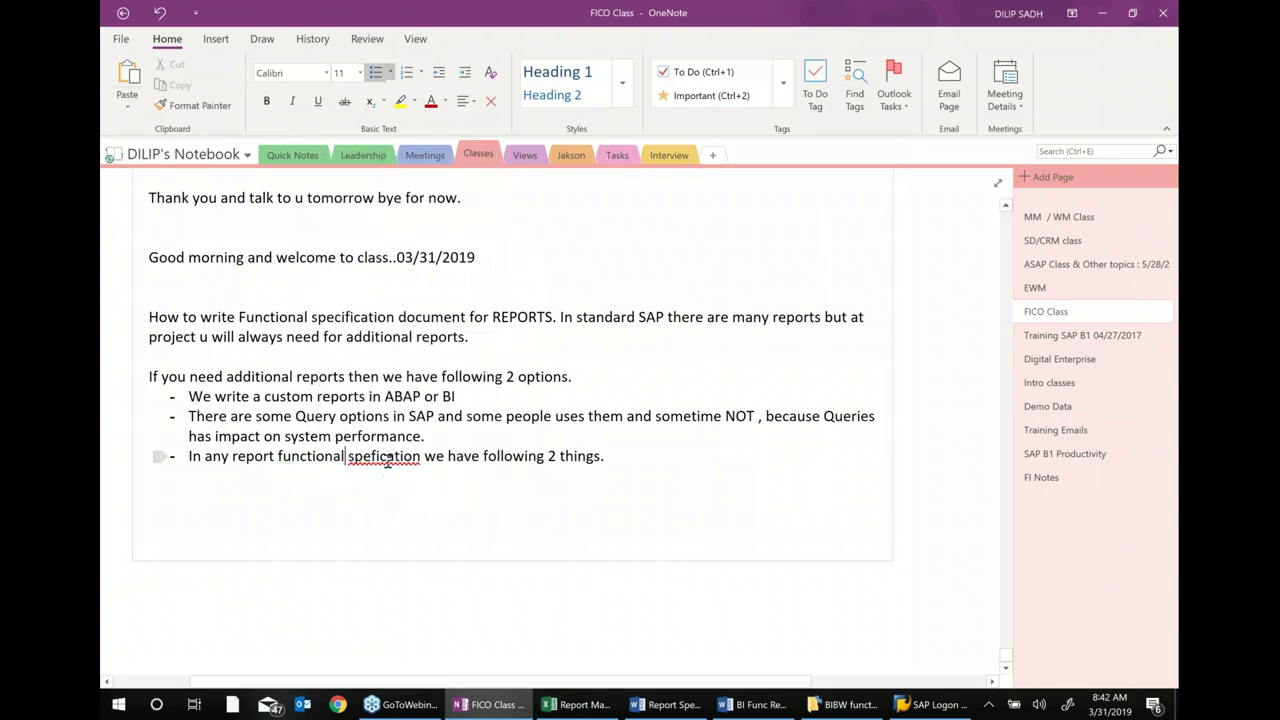
pyautogui.rightClick(387, 458)
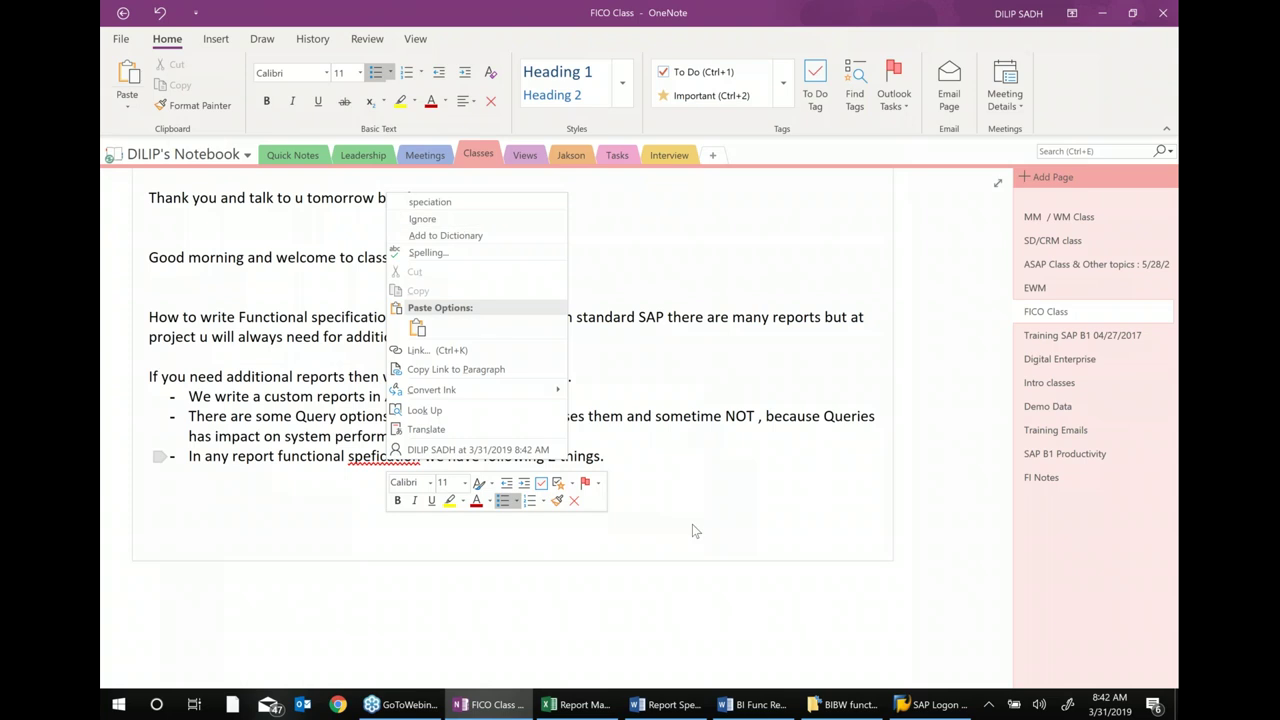
pyautogui.press('Escape')
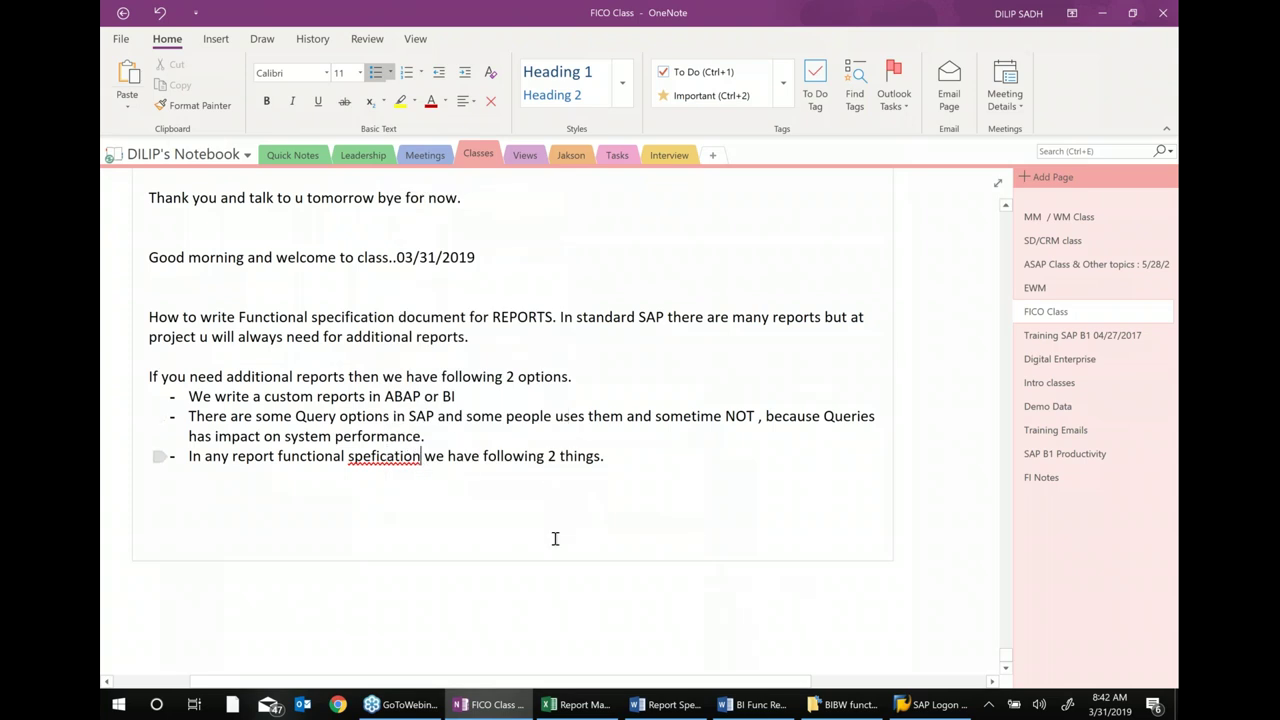
pyautogui.press('BackSpace')
pyautogui.press('BackSpace')
pyautogui.press('BackSpace')
pyautogui.press('BackSpace')
pyautogui.press('BackSpace')
pyautogui.press('BackSpace')
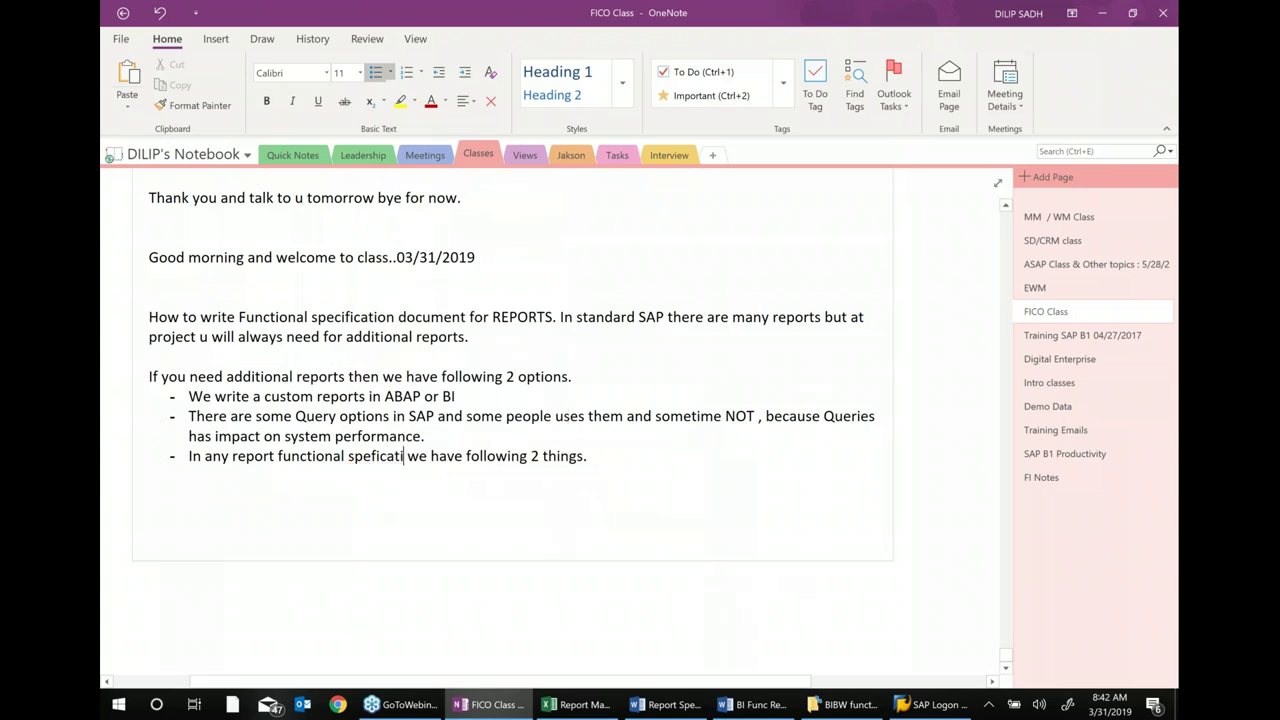
pyautogui.press('BackSpace')
pyautogui.press('BackSpace')
pyautogui.write('cification')
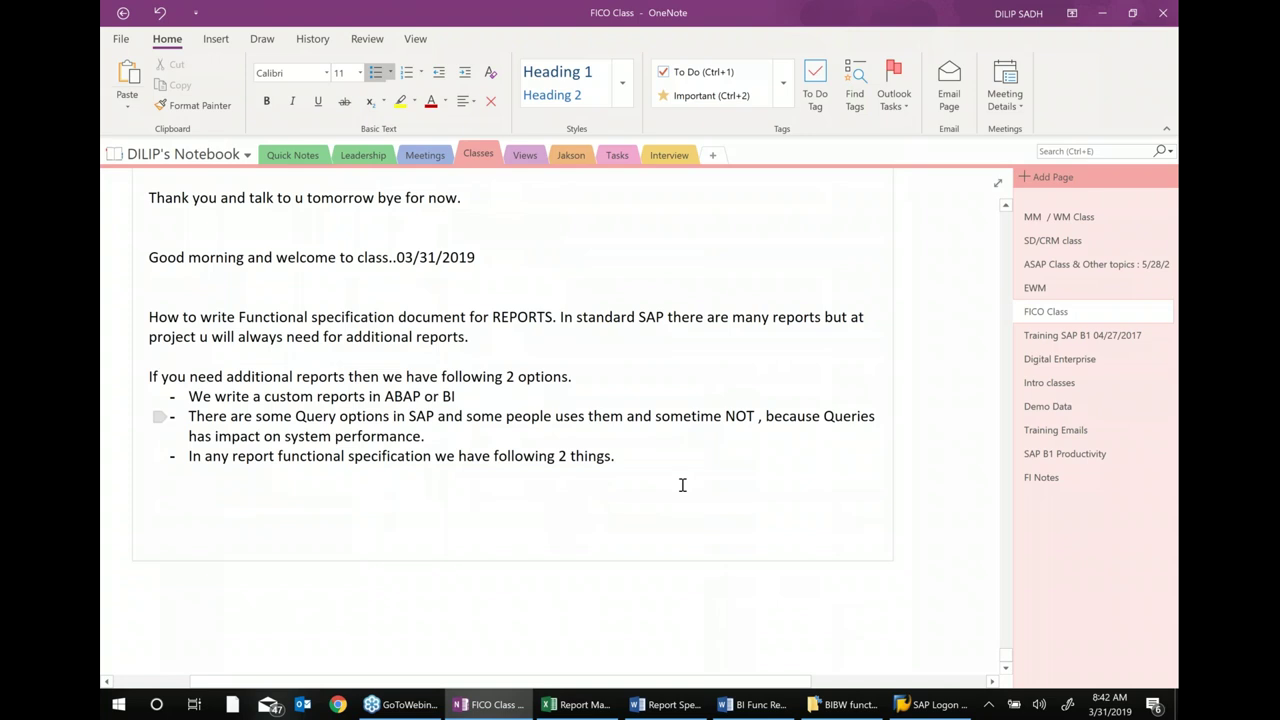
# Add the indented sub-bullets "Selection Criteria" and "Output" under the bullet about the report functional specification
pyautogui.click(640, 456)
pyautogui.press('Return')
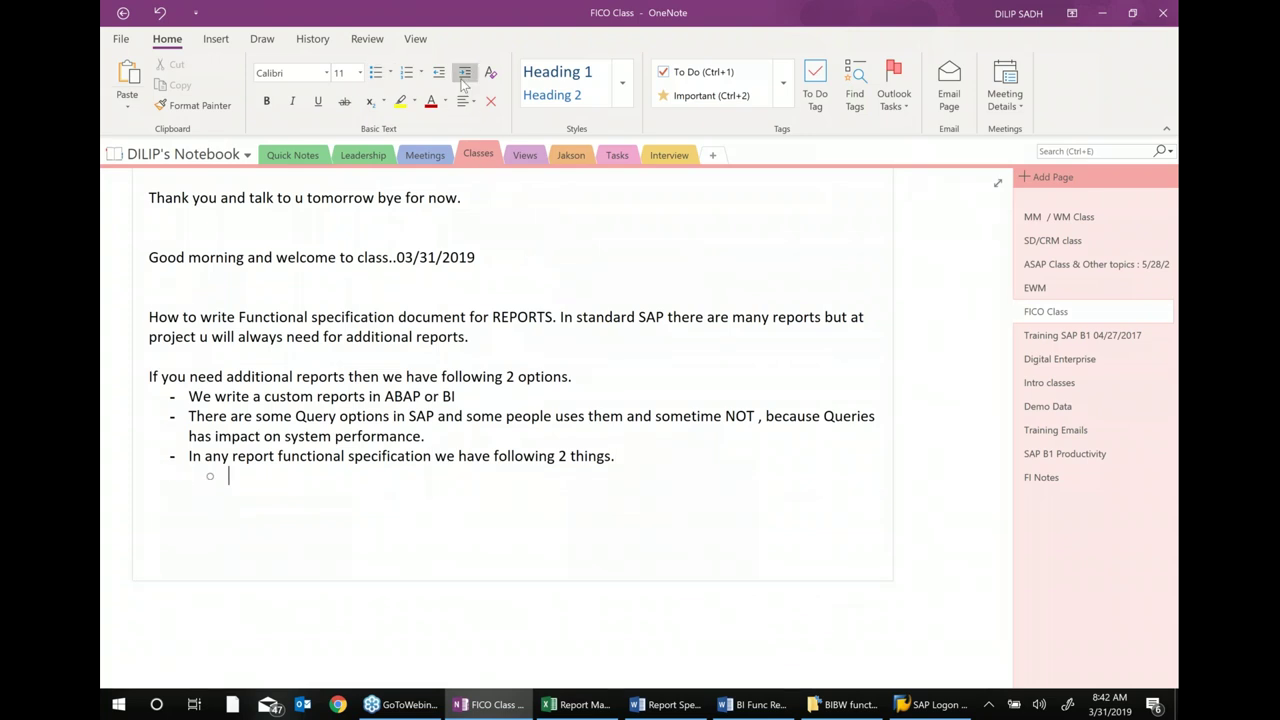
pyautogui.write('Selection Criteria')
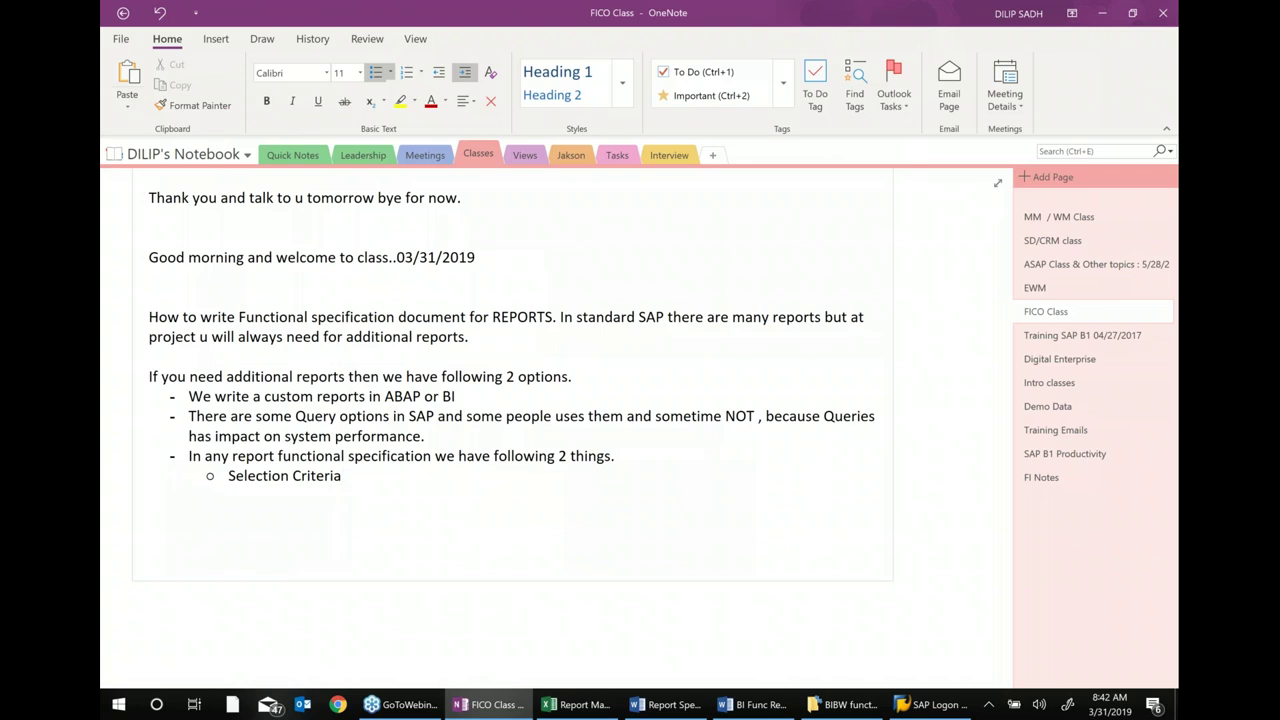
pyautogui.press('Return')
pyautogui.write('Ou')
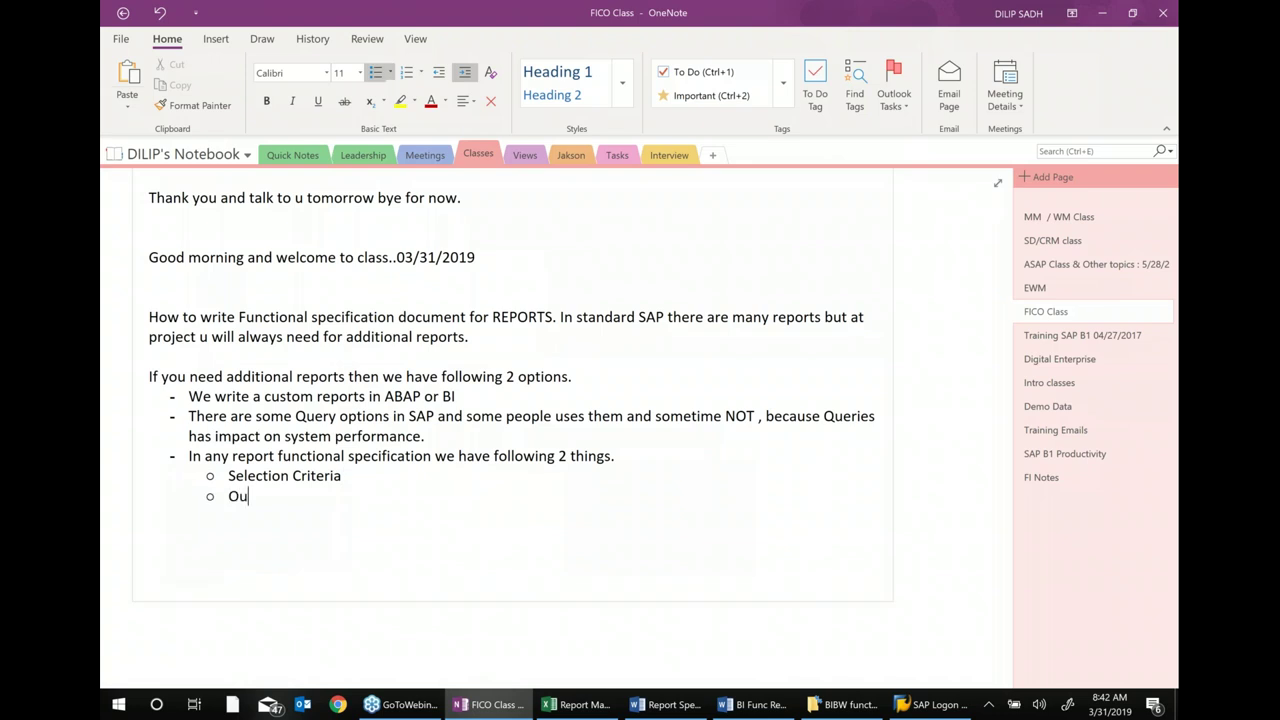
pyautogui.write('tput')
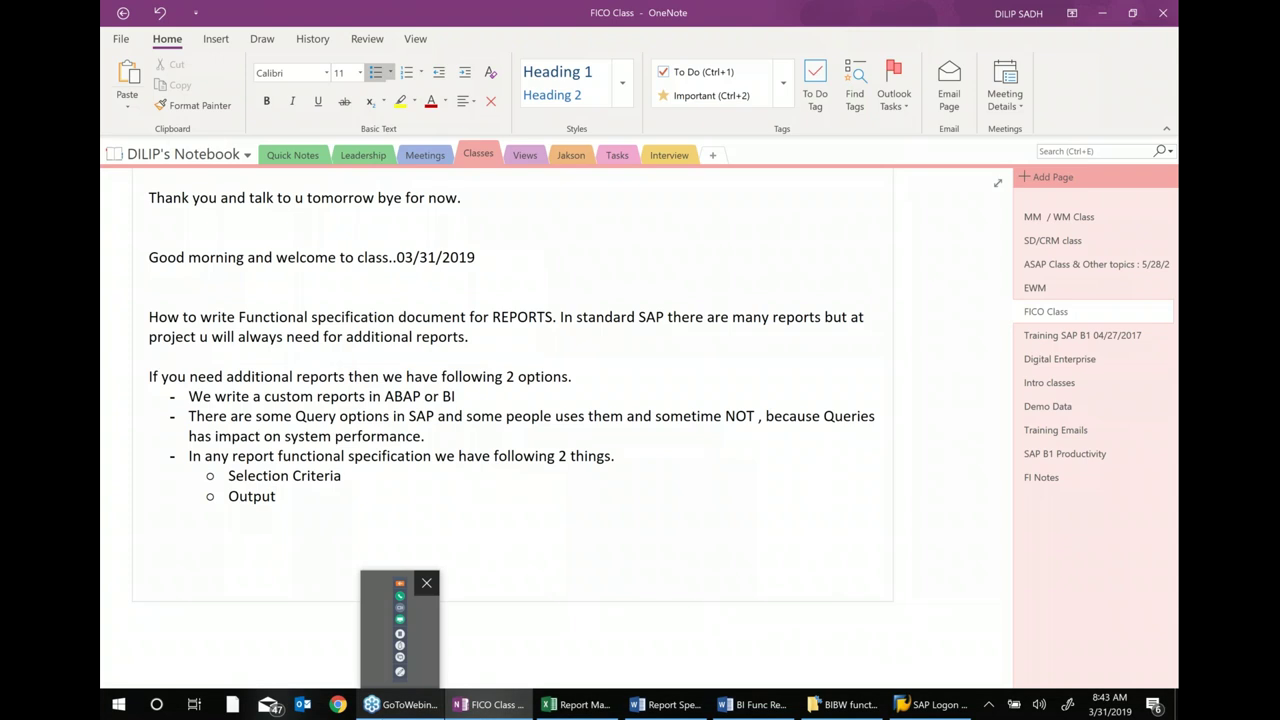
# Switch to SAP Easy Access and expand Information Systems, Accounting, Financial Accounting in the SAP menu
pyautogui.click(1103, 12)
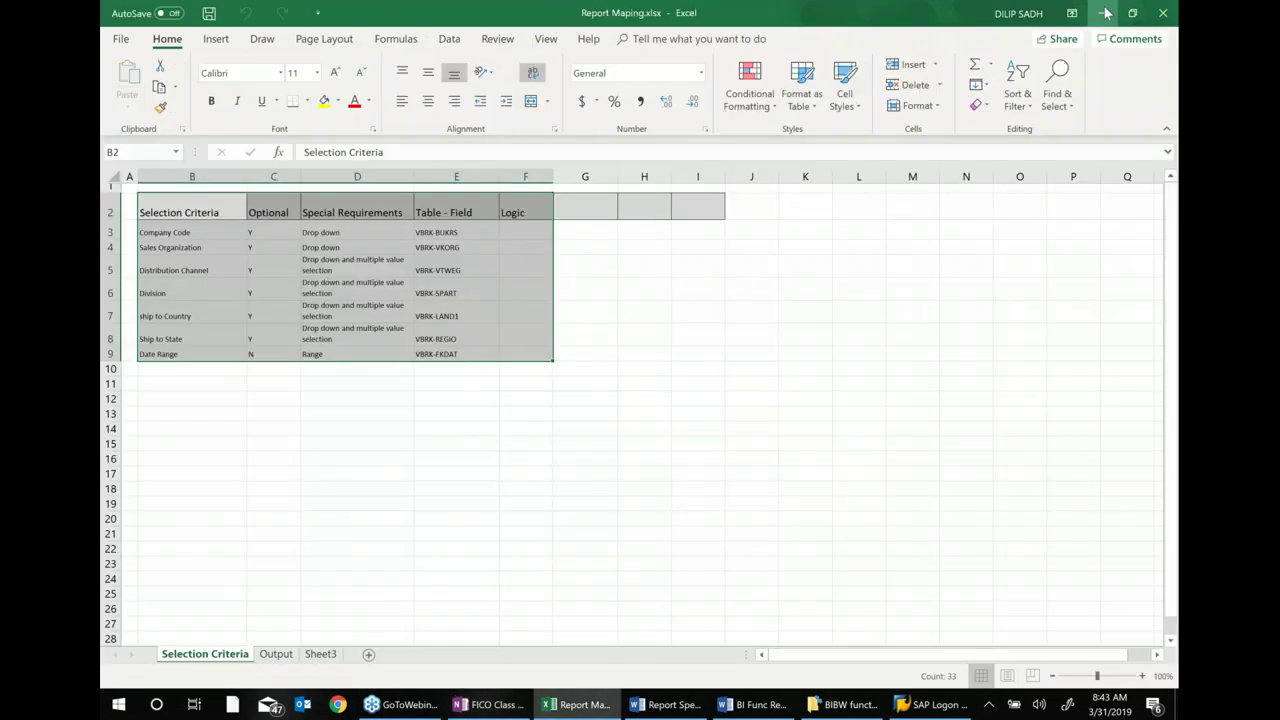
pyautogui.click(1105, 12)
pyautogui.click(1105, 12)
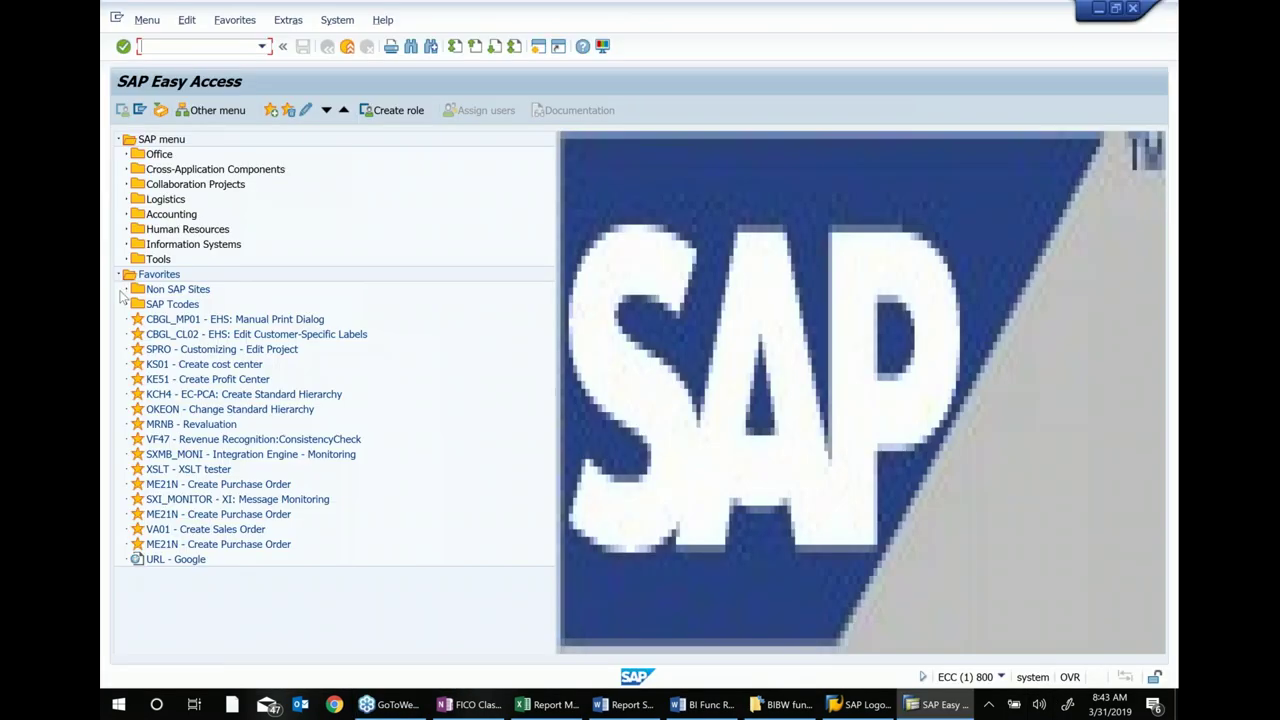
pyautogui.click(180, 246)
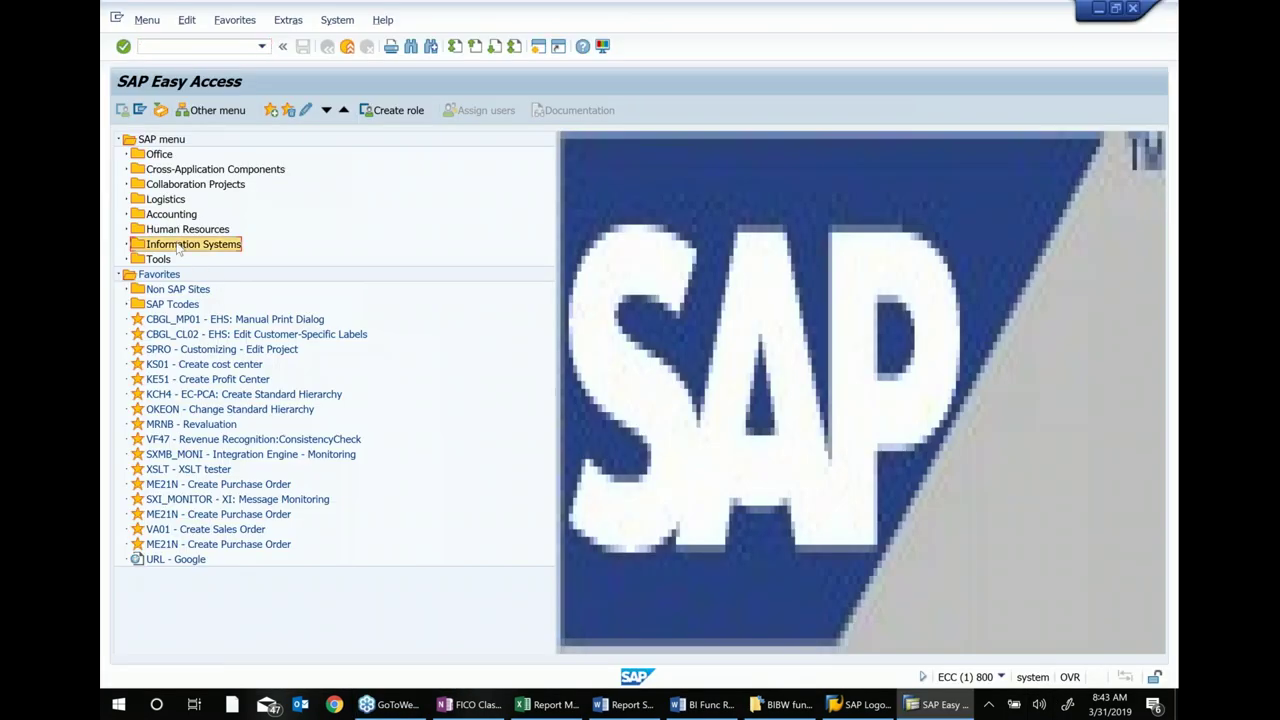
pyautogui.click(127, 246)
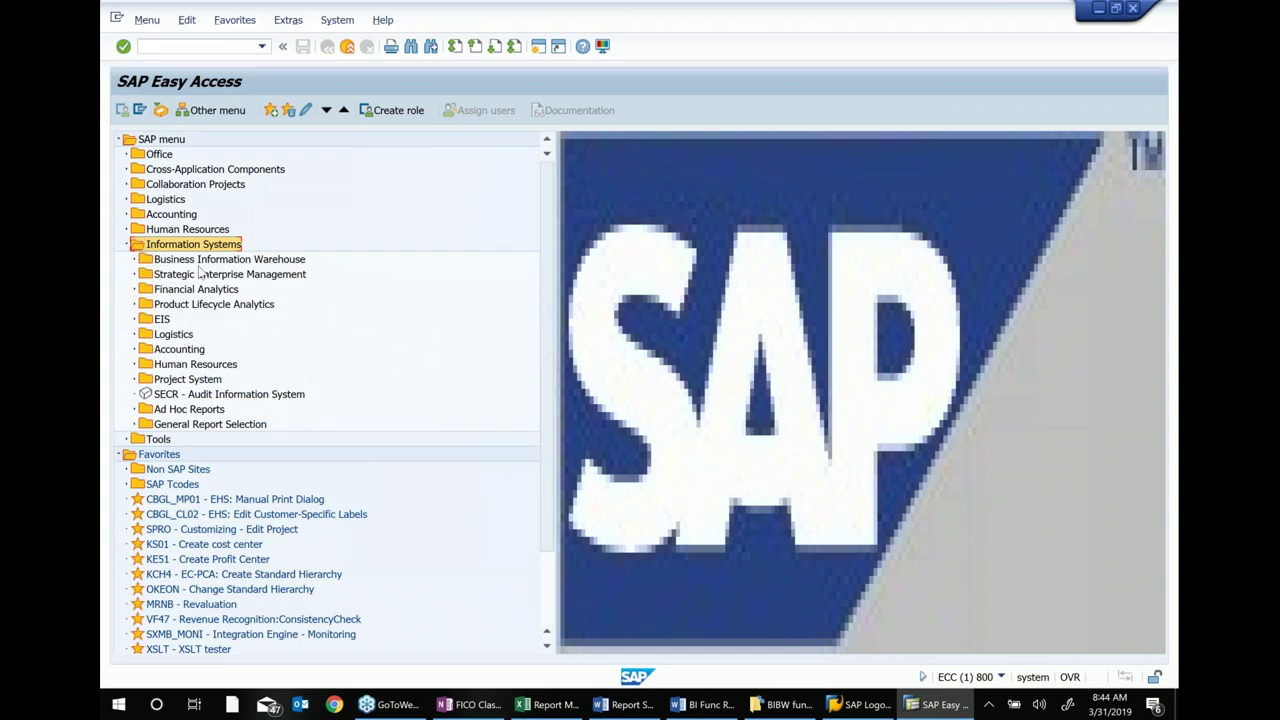
pyautogui.click(180, 350)
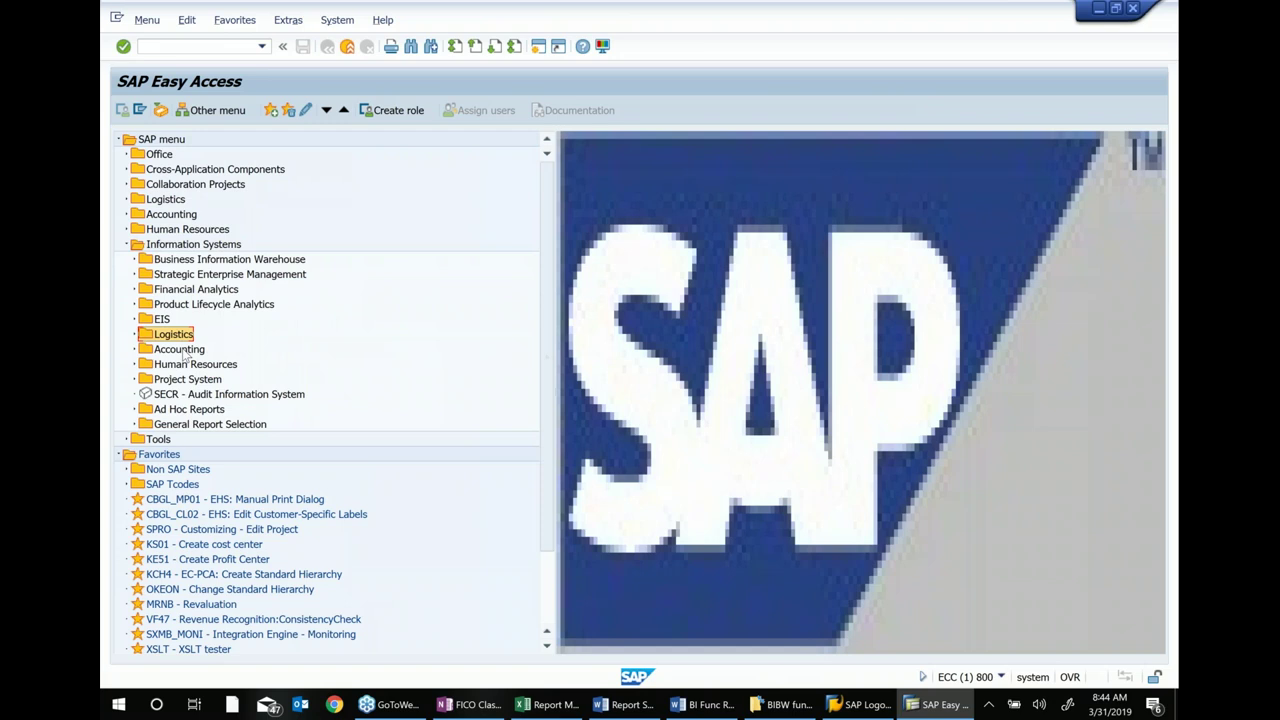
pyautogui.click(134, 350)
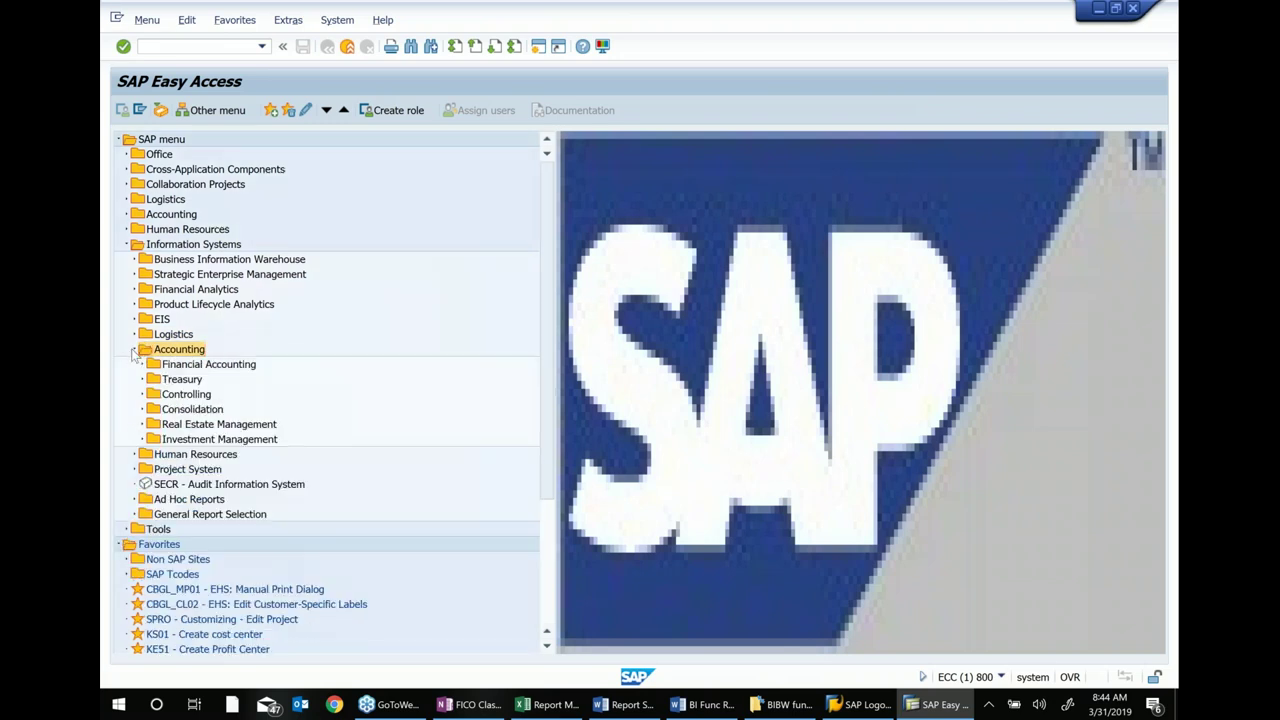
pyautogui.click(210, 366)
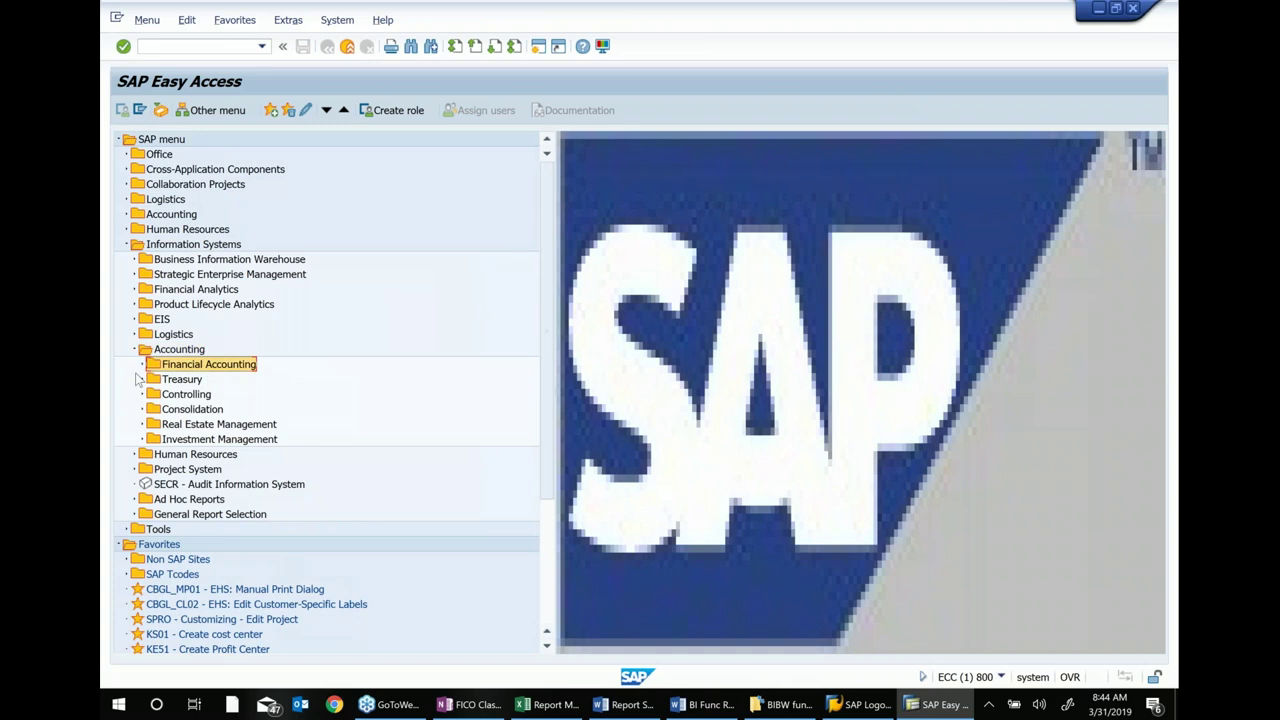
pyautogui.click(143, 366)
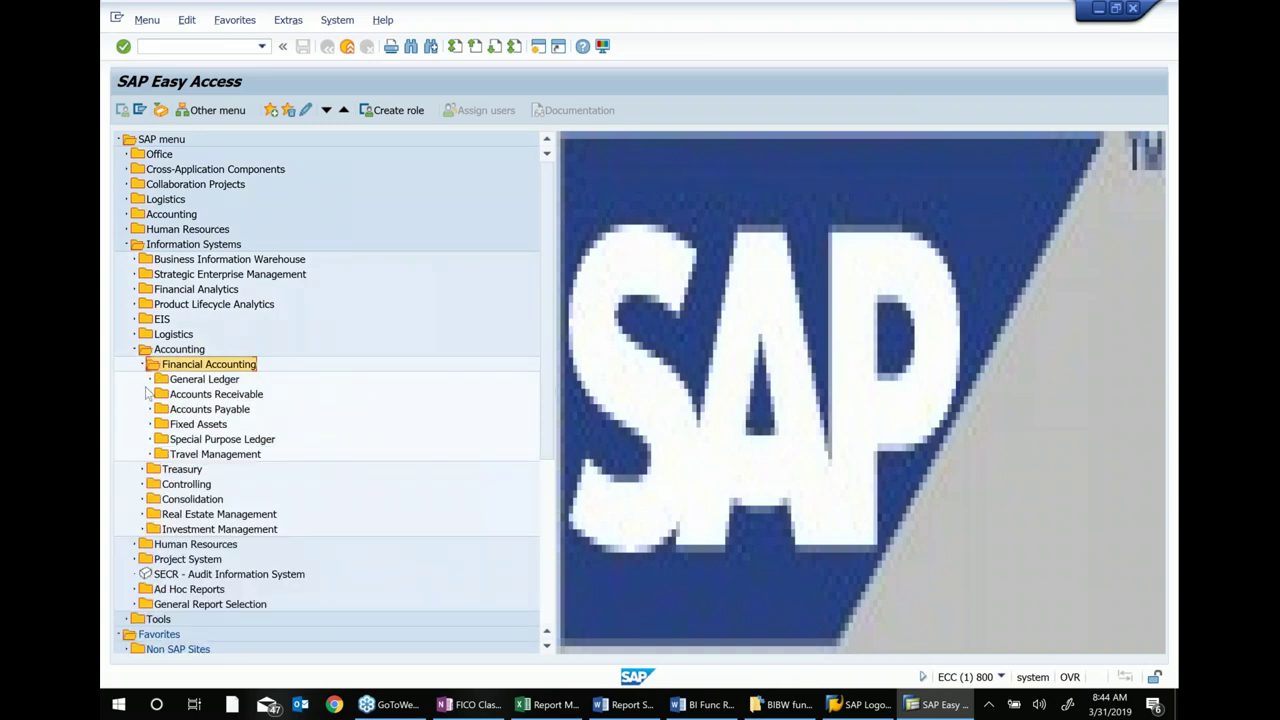
# Open the Customer Sales report S_ALR_87012186 from the Customer Balances reports for Accounts Receivable Accounting
pyautogui.click(205, 396)
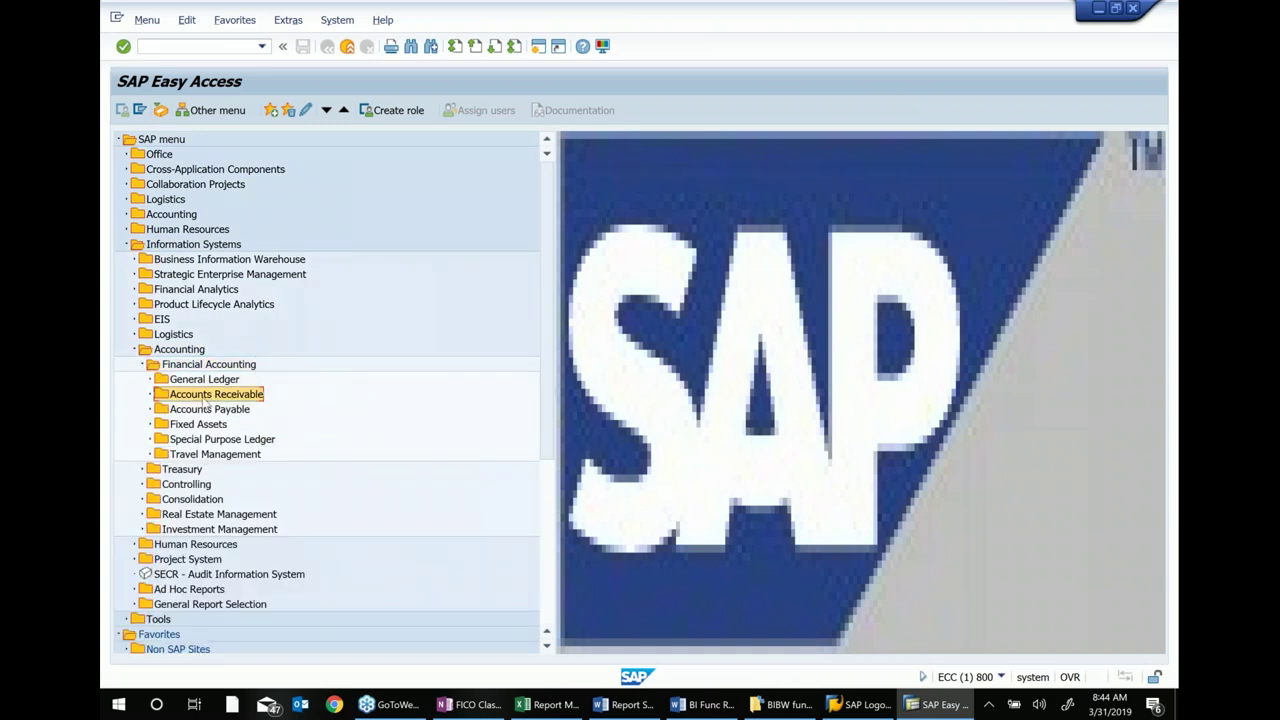
pyautogui.click(151, 396)
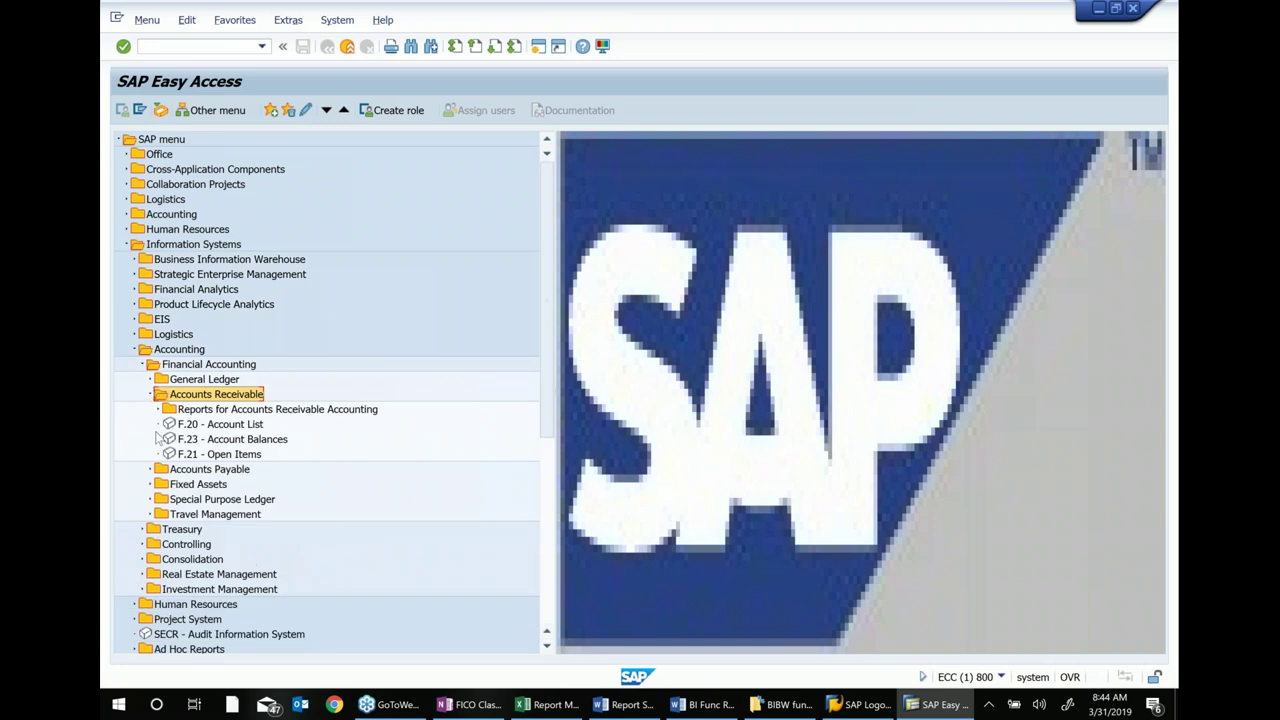
pyautogui.click(164, 411)
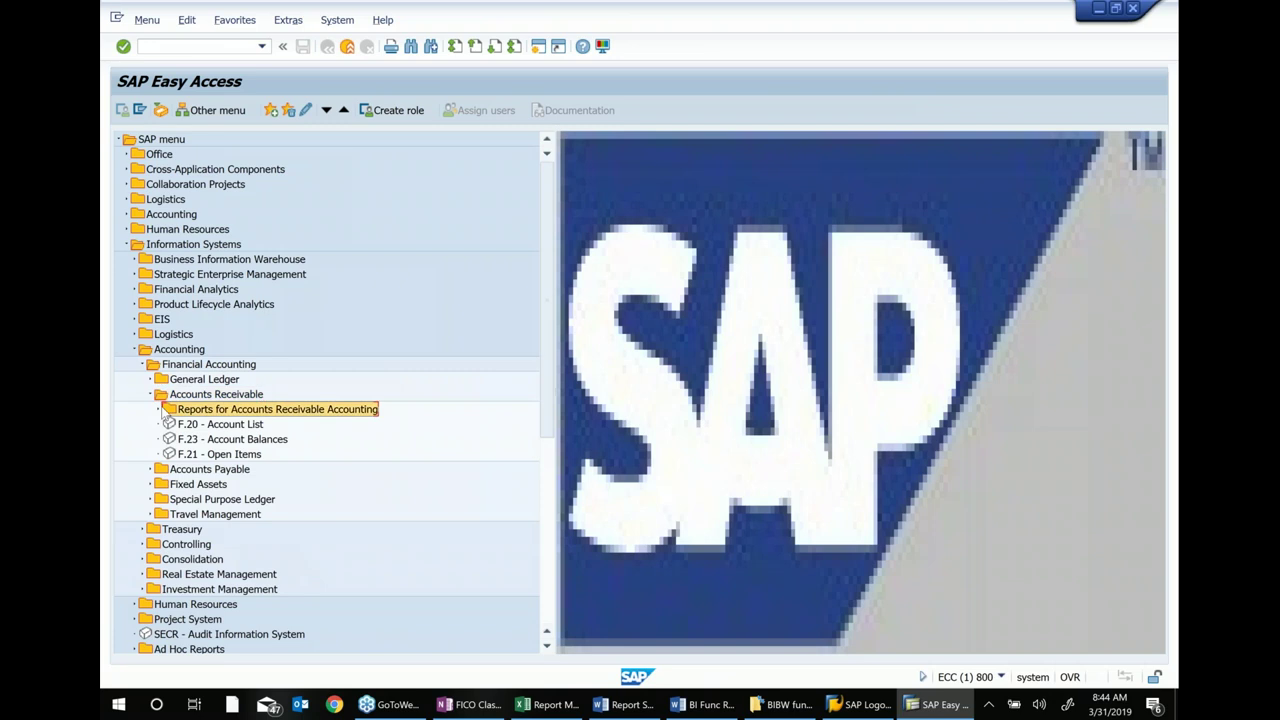
pyautogui.click(159, 410)
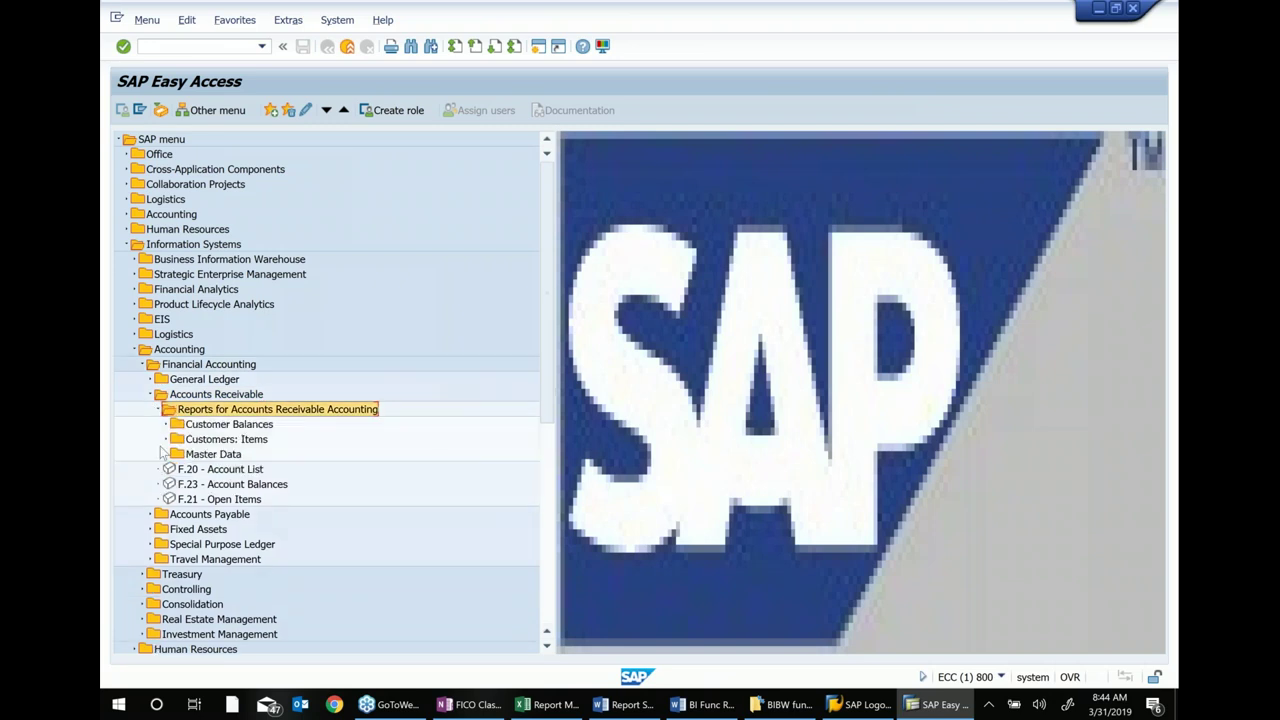
pyautogui.click(166, 425)
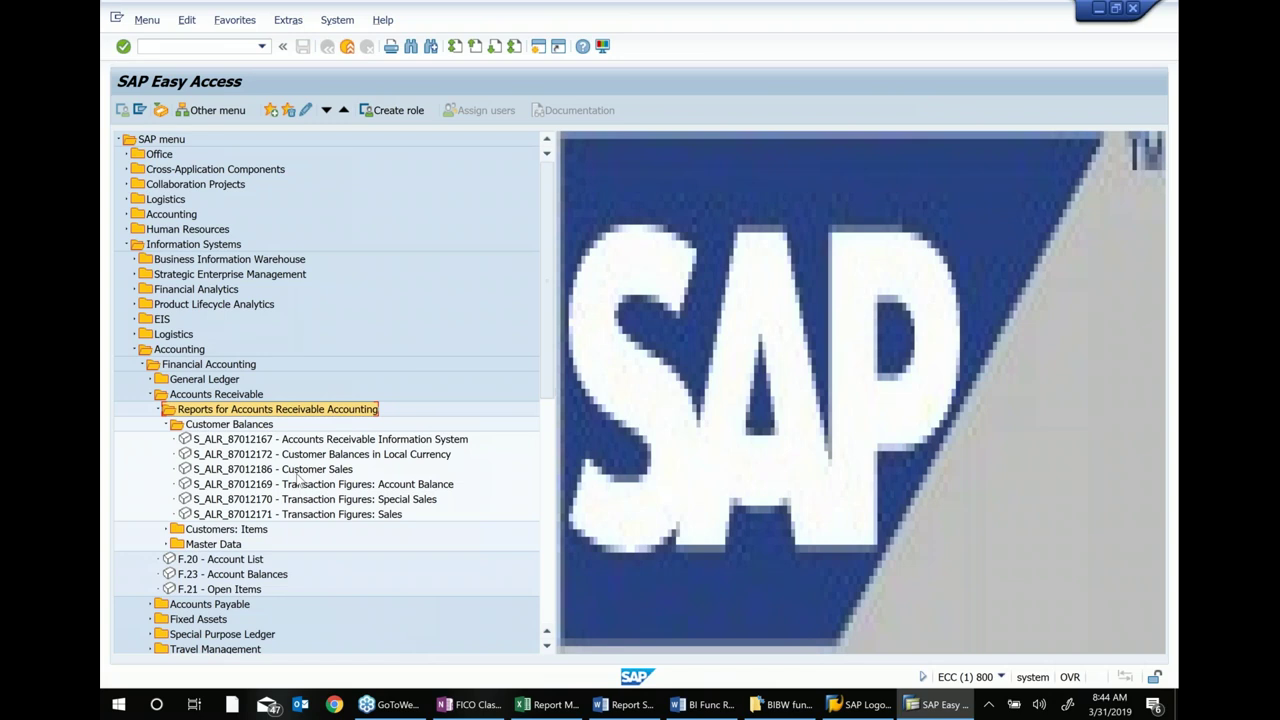
pyautogui.click(298, 474)
pyautogui.doubleClick(297, 472)
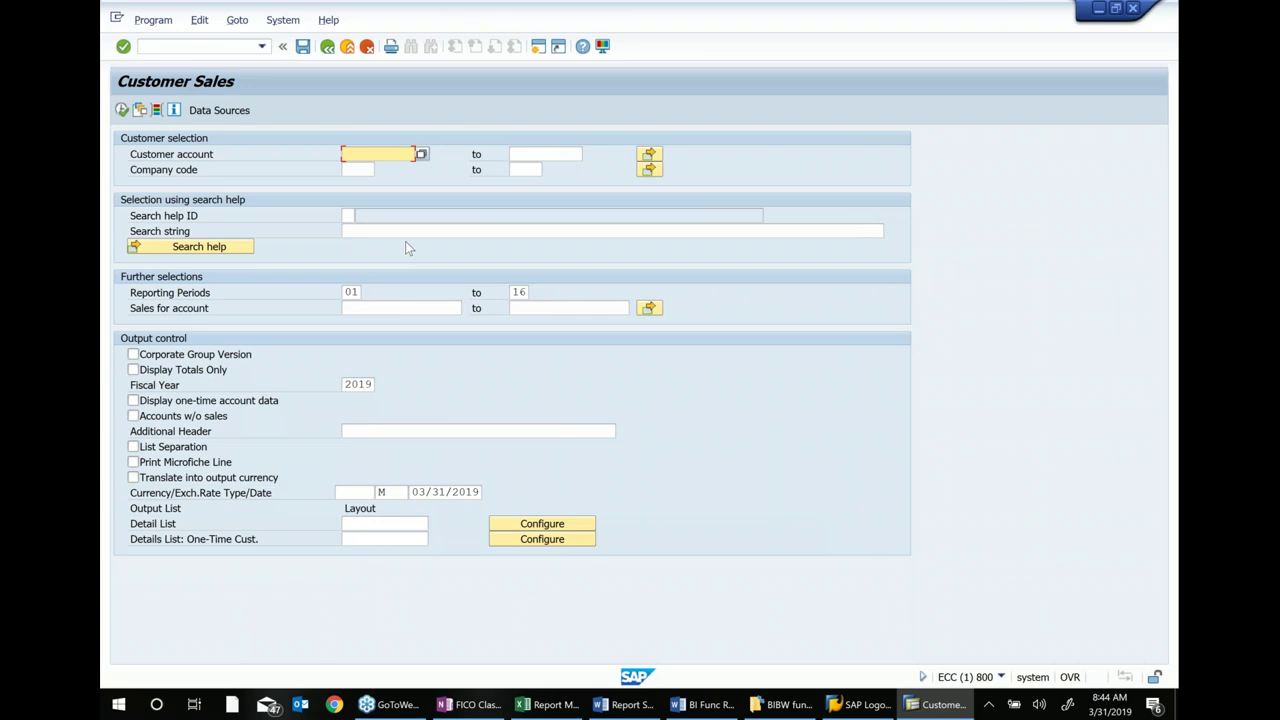
# Set the company code to z037 in the customer selection of the Customer Sales report
pyautogui.click(353, 168)
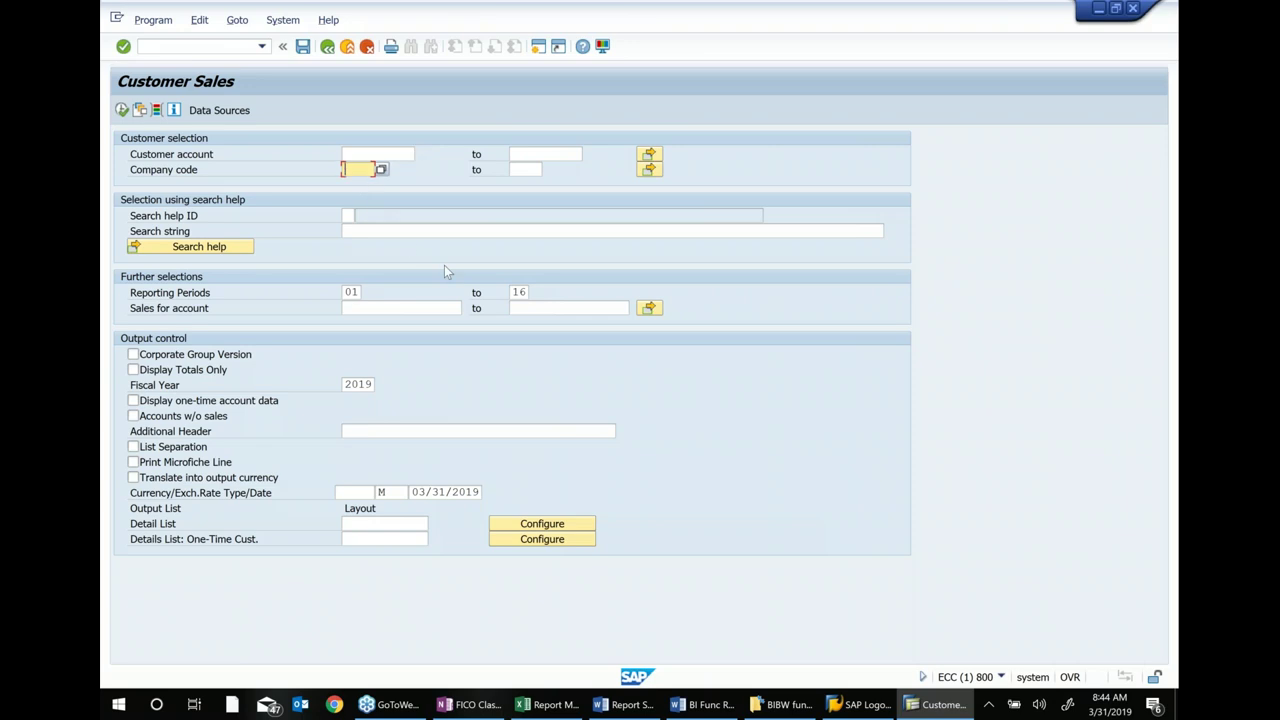
pyautogui.write('z037')
pyautogui.click(397, 152)
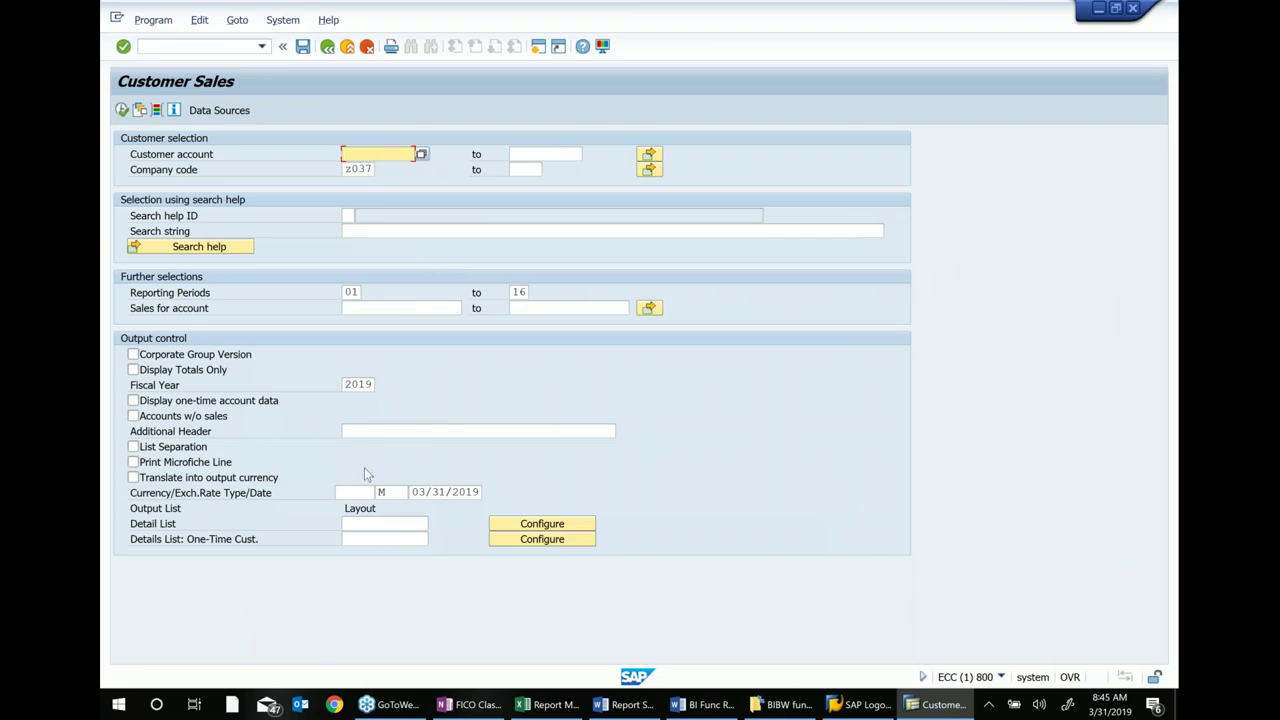
# Run the Customer Sales report for the entered company code, view its output, and return to the SAP Easy Access menu
pyautogui.click(121, 110)
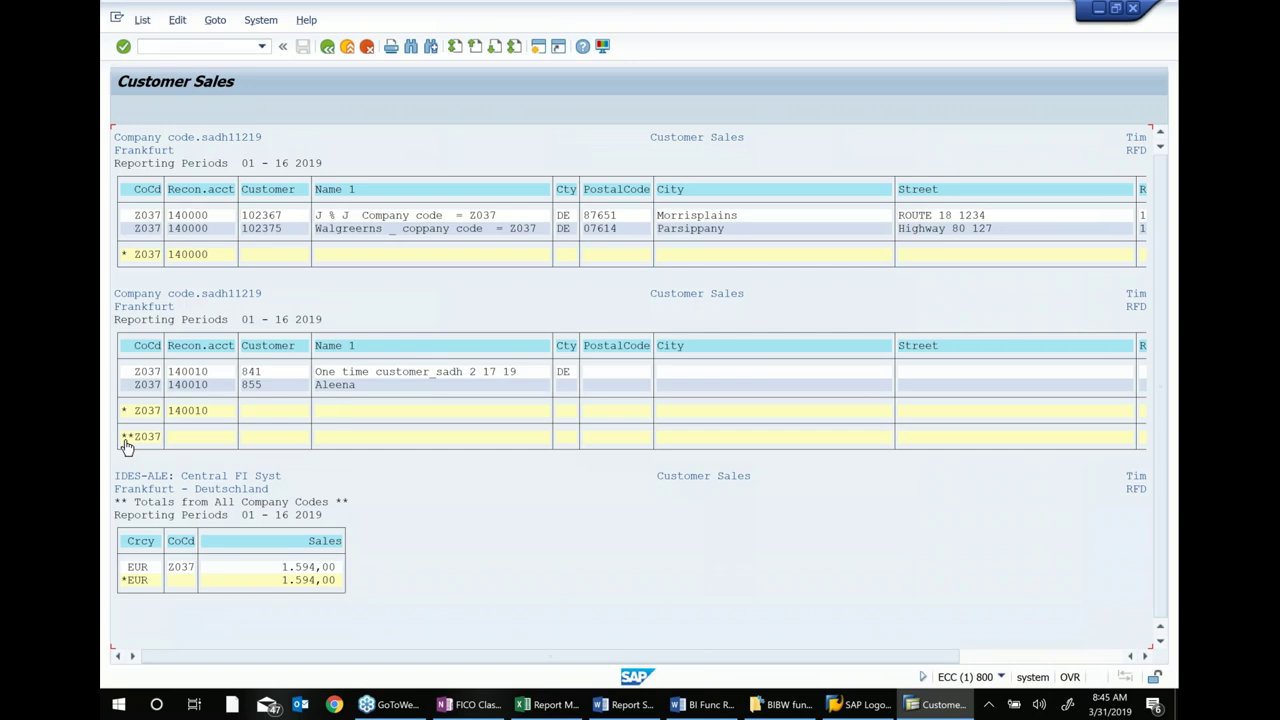
pyautogui.click(327, 47)
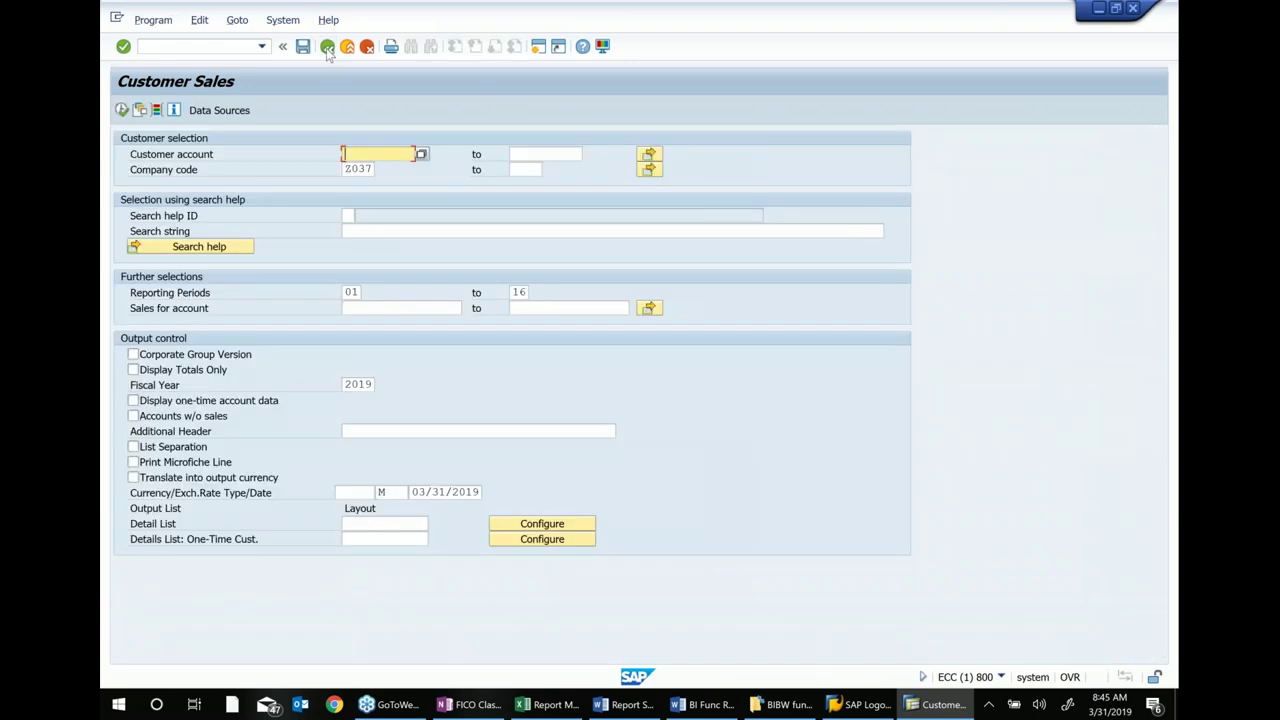
pyautogui.click(327, 47)
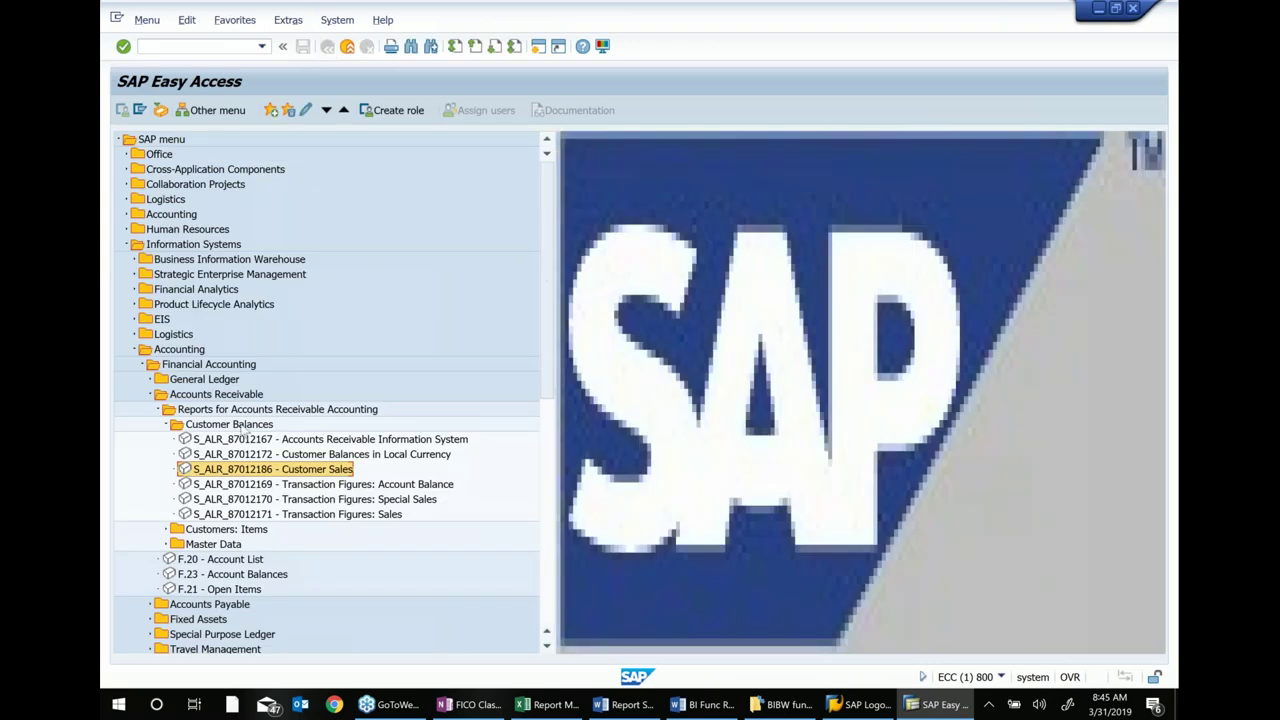
# Reopen the Customer Sales report S_ALR_87012186 and set the company code to z037 in the customer selection
pyautogui.click(187, 348)
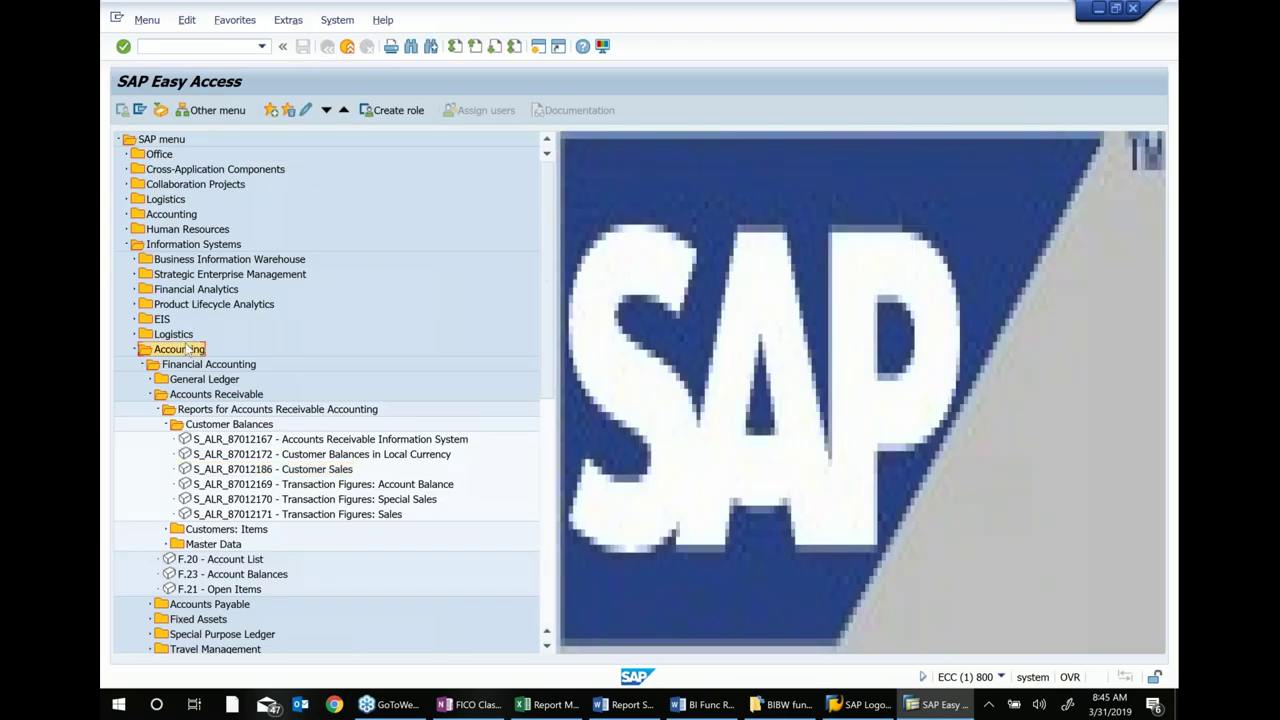
pyautogui.click(303, 472)
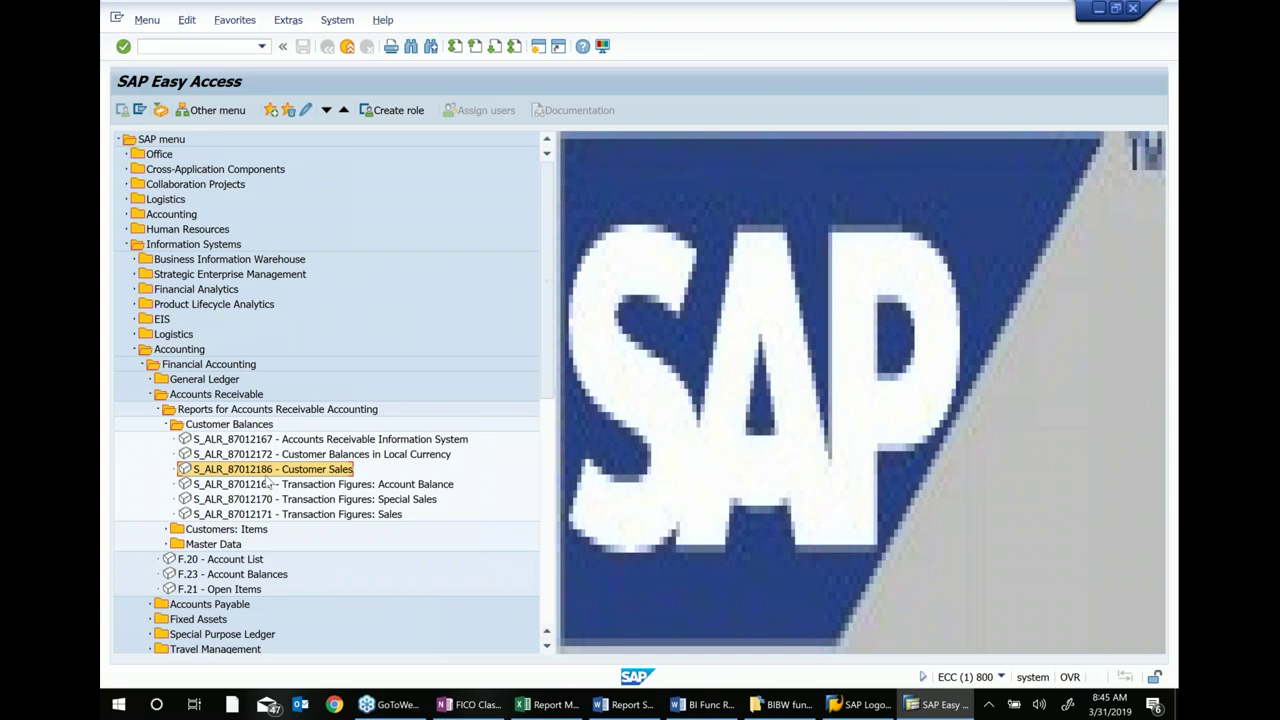
pyautogui.doubleClick(263, 472)
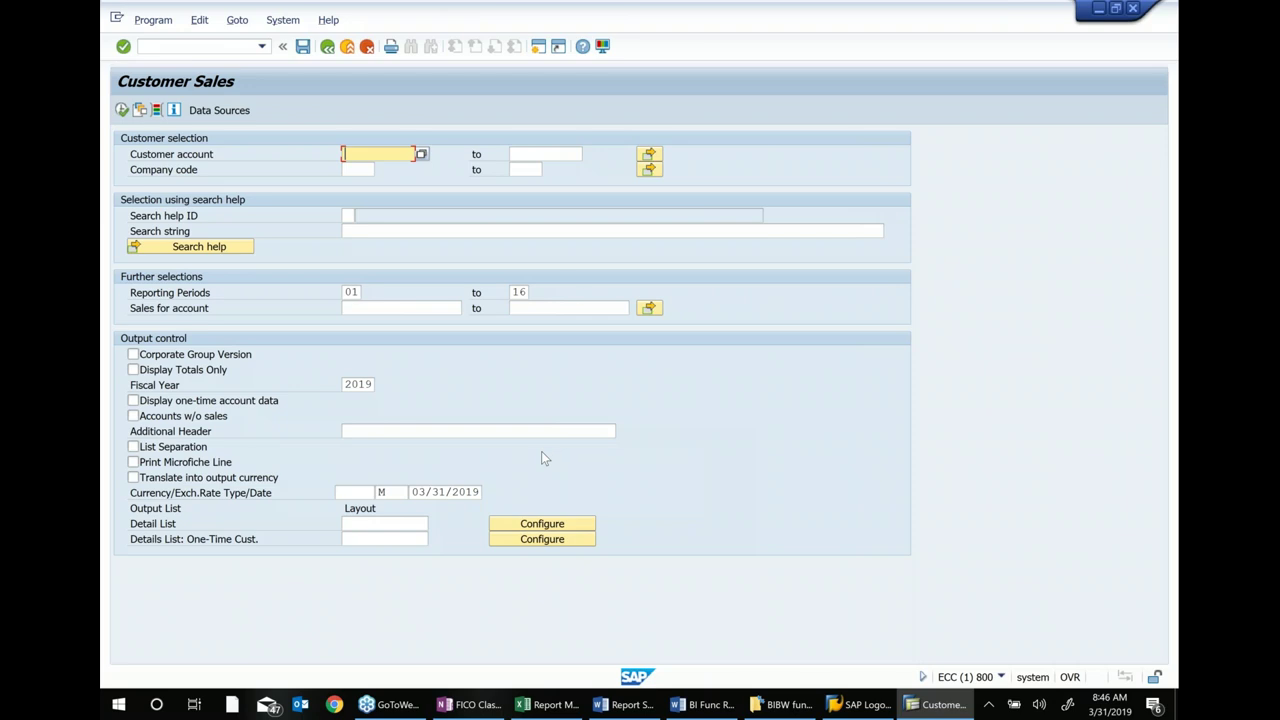
pyautogui.click(357, 170)
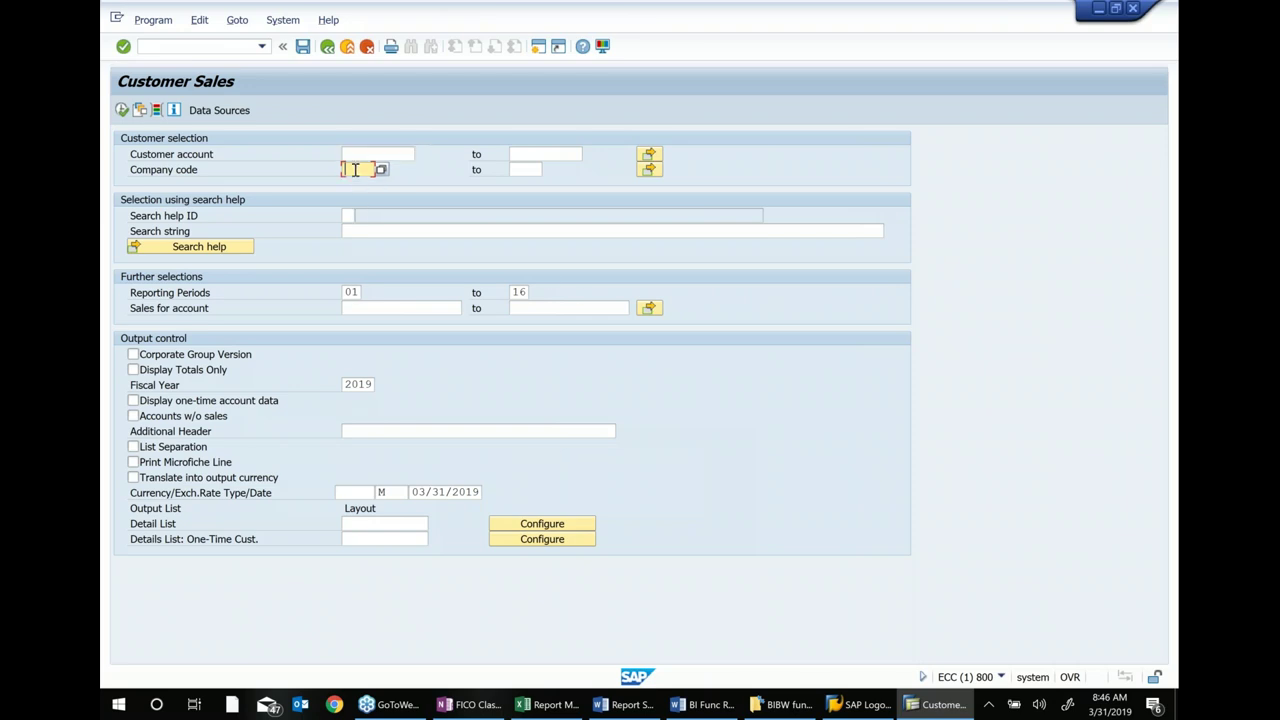
pyautogui.write('z0')
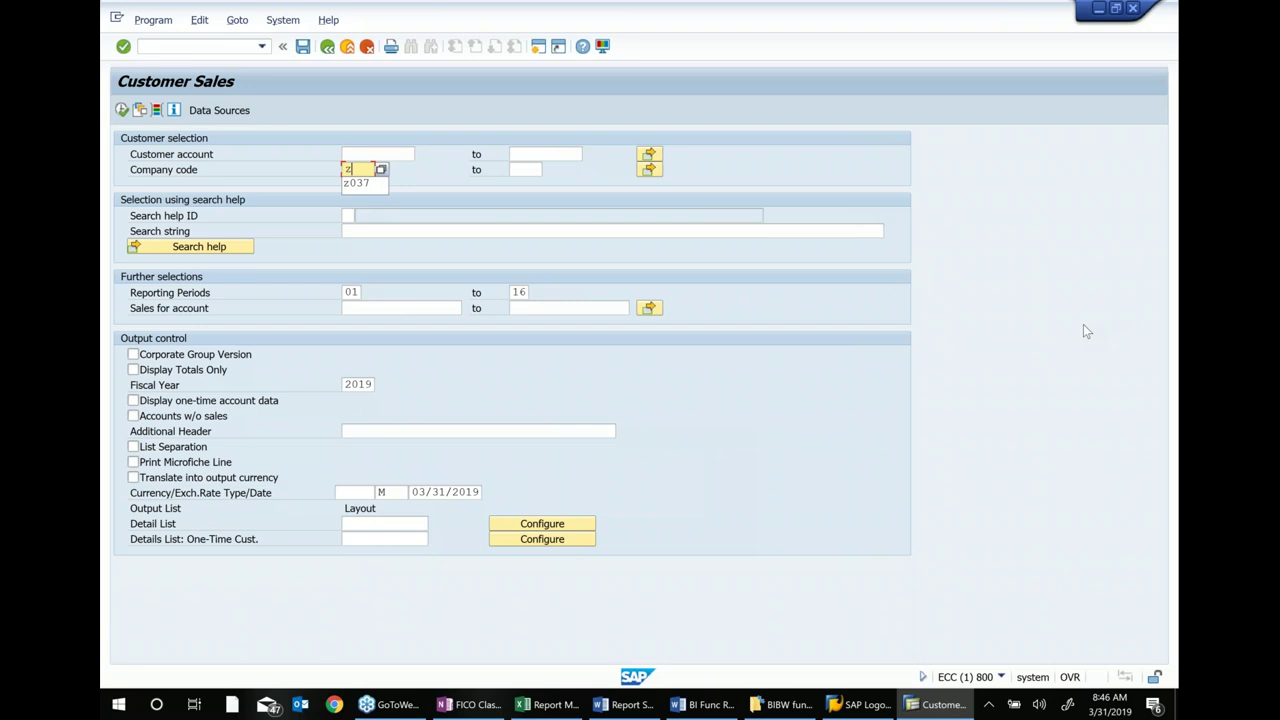
pyautogui.write('37')
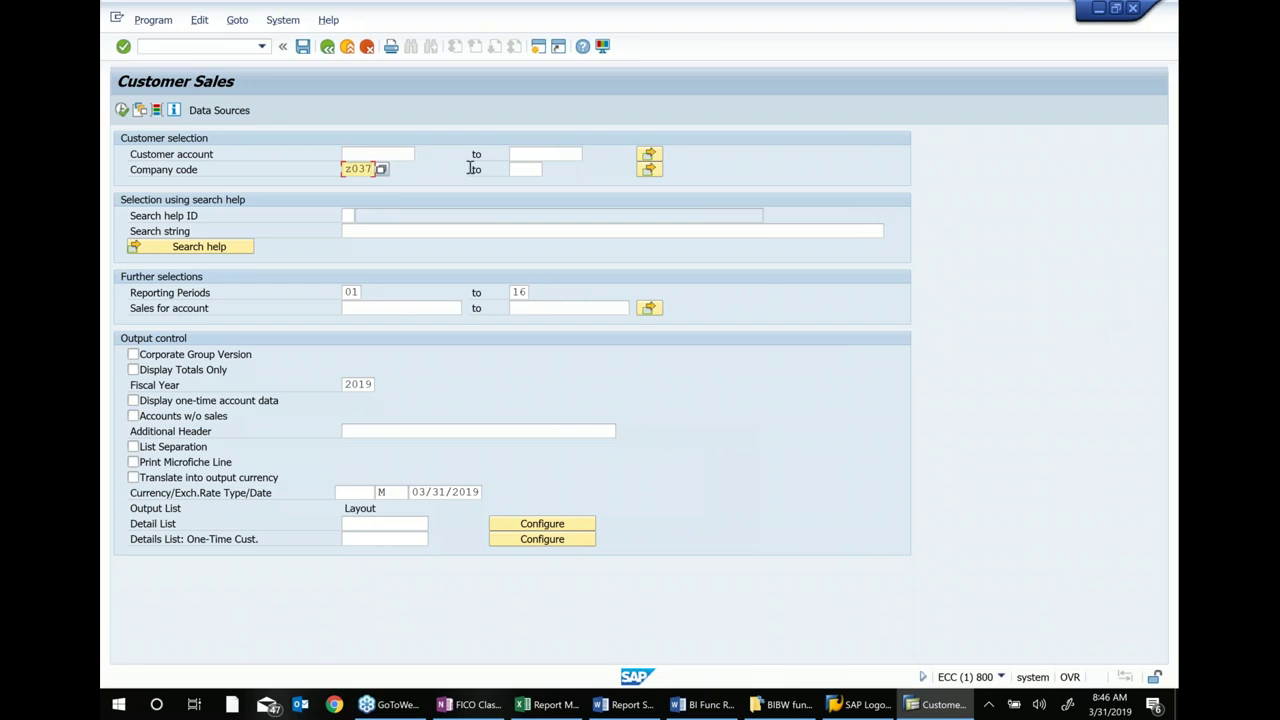
# Search the customer accounts by company code z037 and choose the "J % J" customer as the report's customer account
pyautogui.click(400, 152)
pyautogui.press('F8')
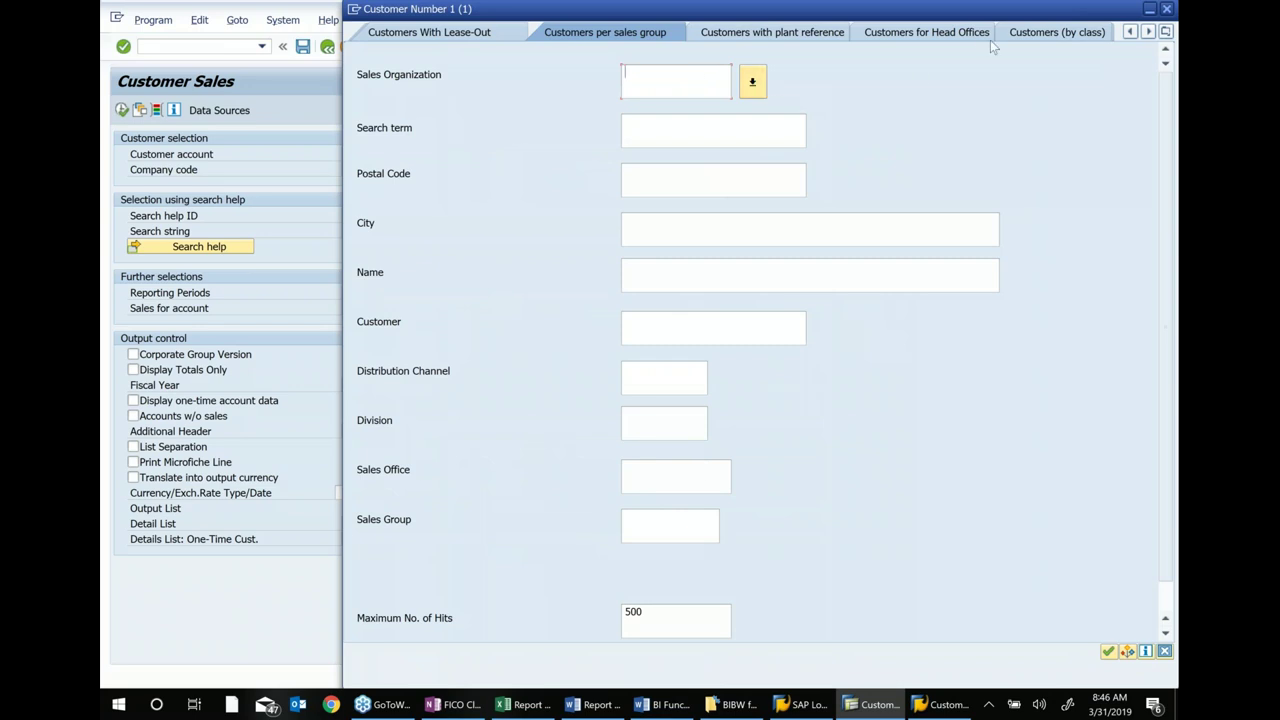
pyautogui.click(1166, 34)
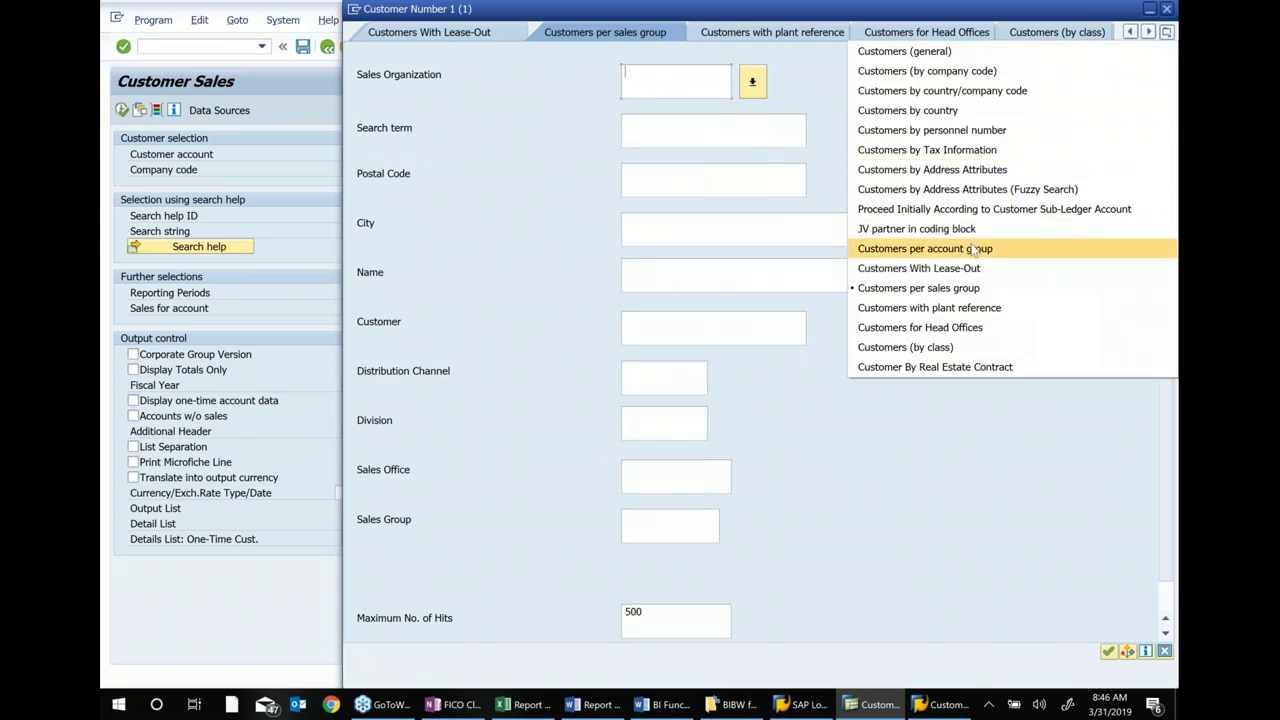
pyautogui.click(928, 72)
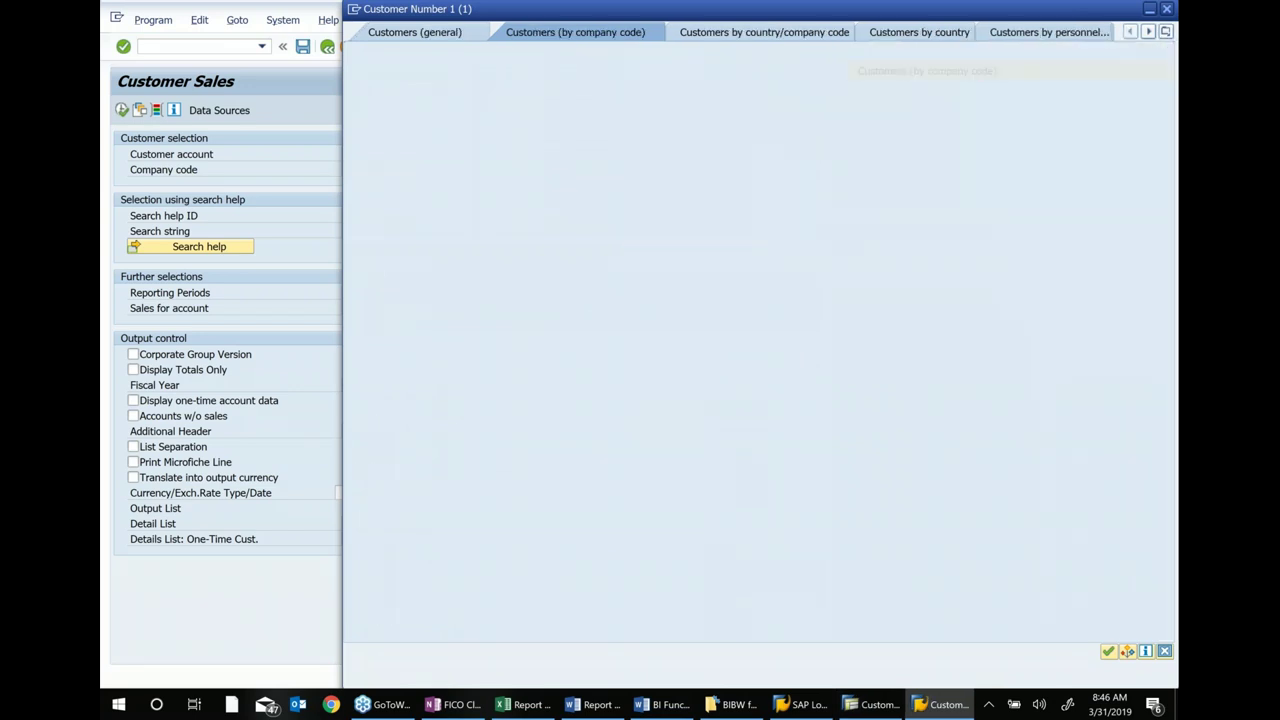
pyautogui.click(641, 333)
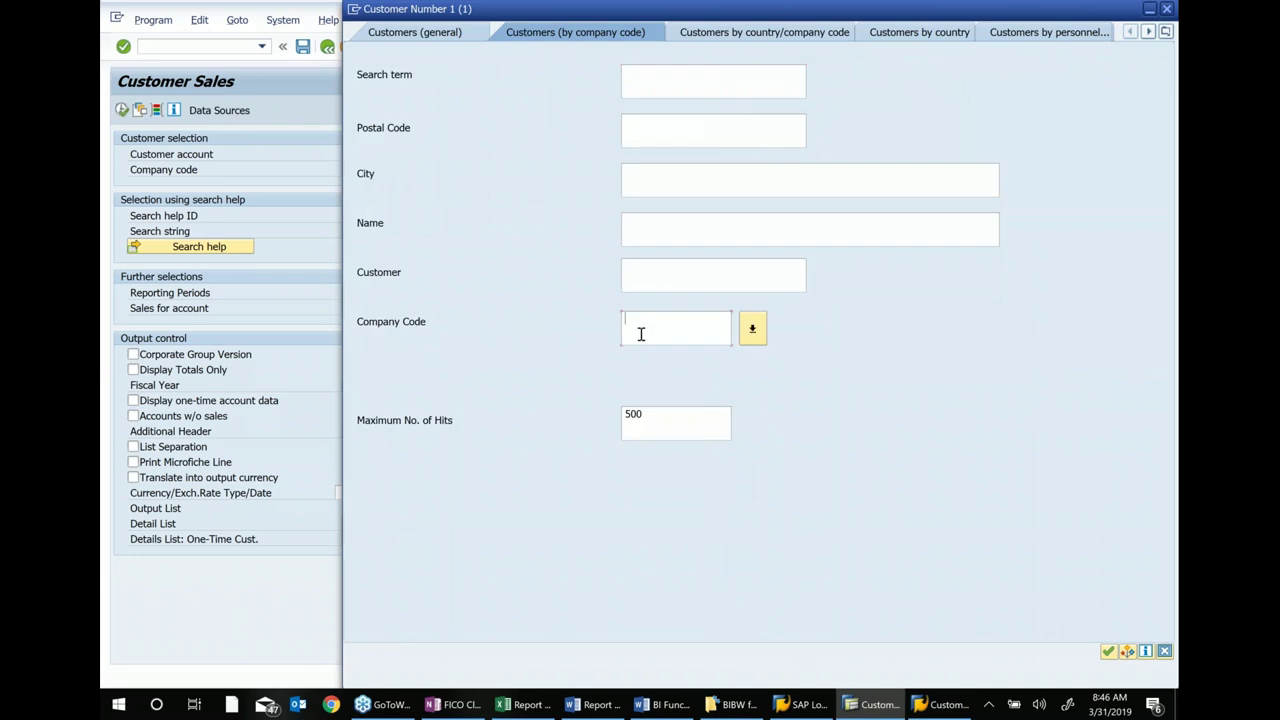
pyautogui.write('z037')
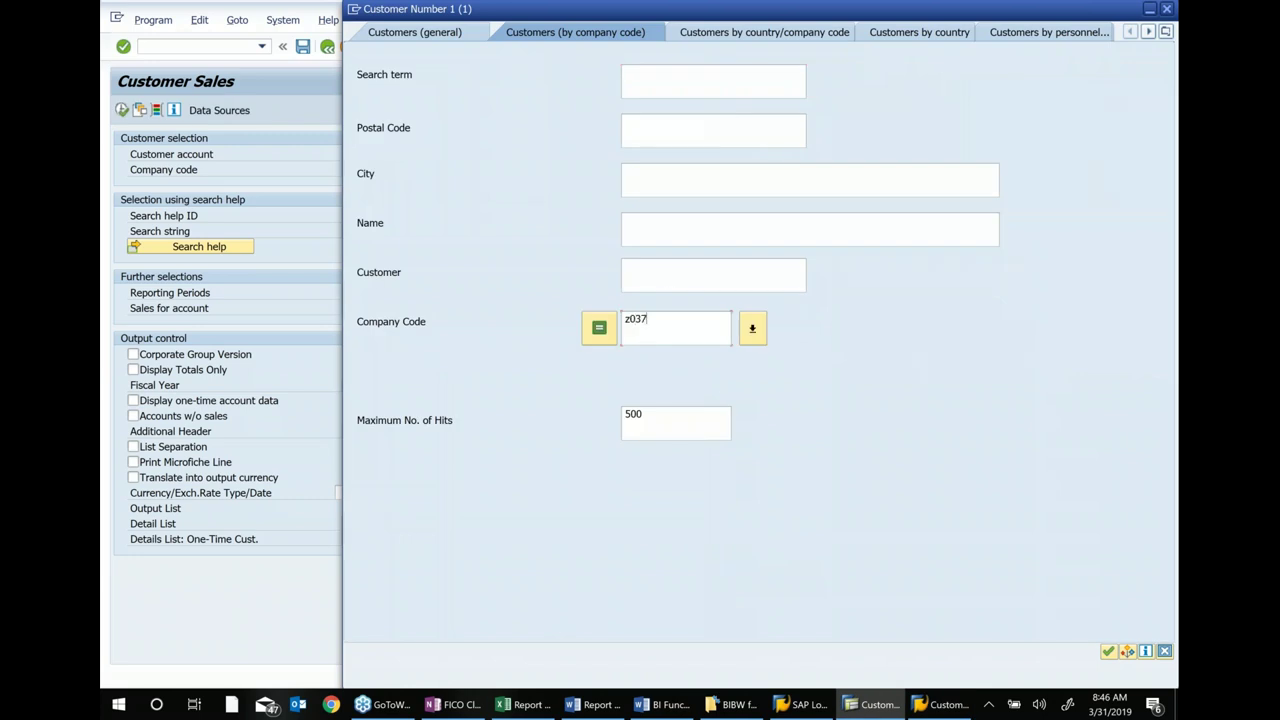
pyautogui.press('Return')
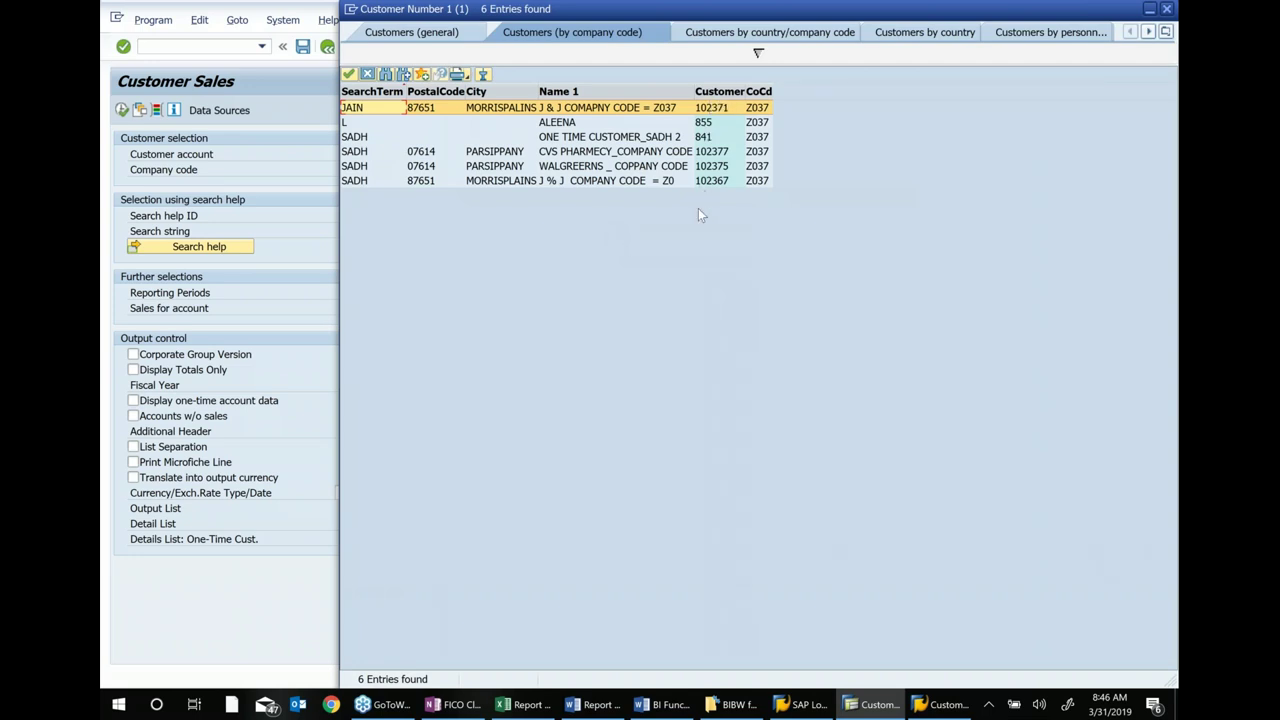
pyautogui.doubleClick(710, 181)
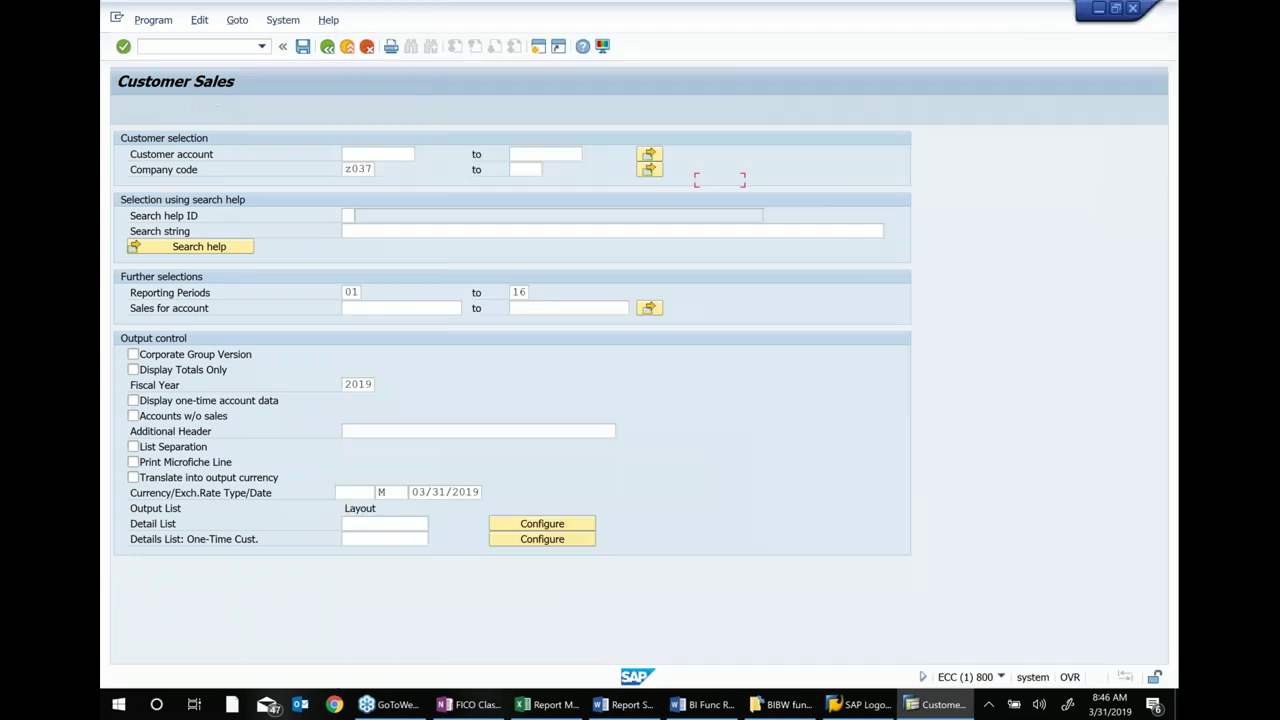
# Run the Customer Sales report for the chosen customer, examine all output columns through Sales, and return to the selection screen
pyautogui.click(121, 110)
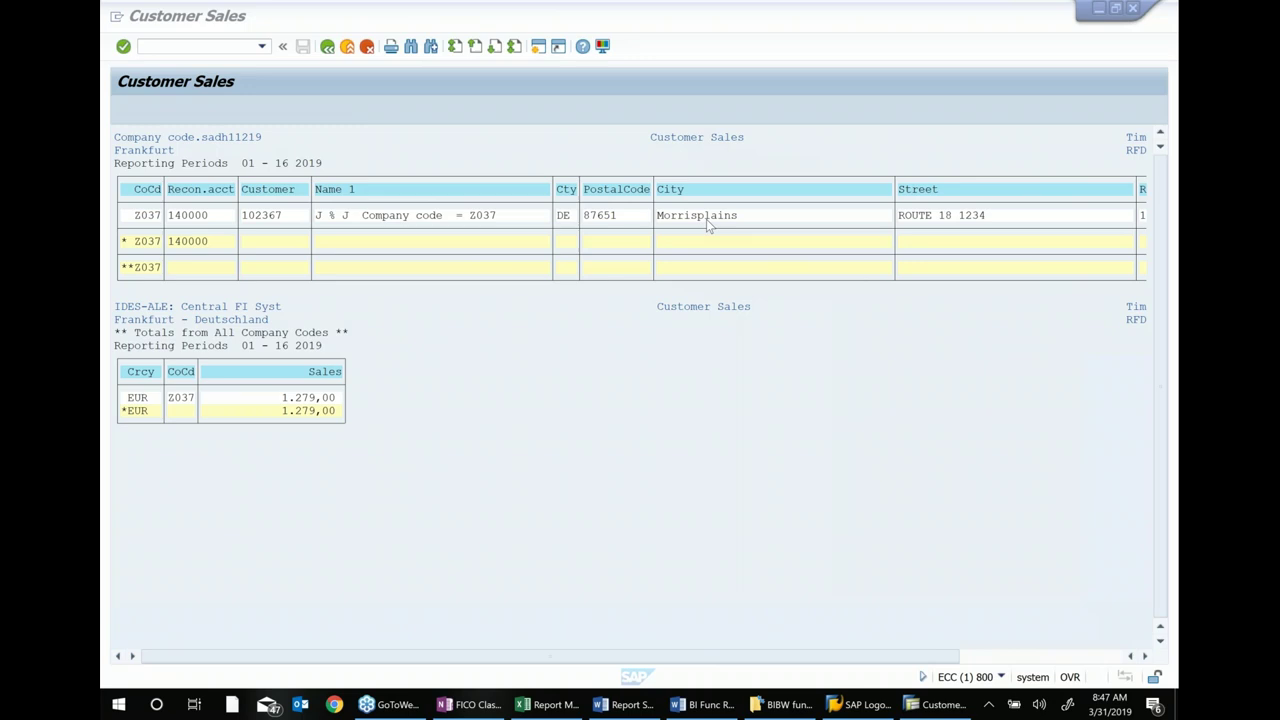
pyautogui.moveTo(693, 656); pyautogui.dragTo(844, 660)
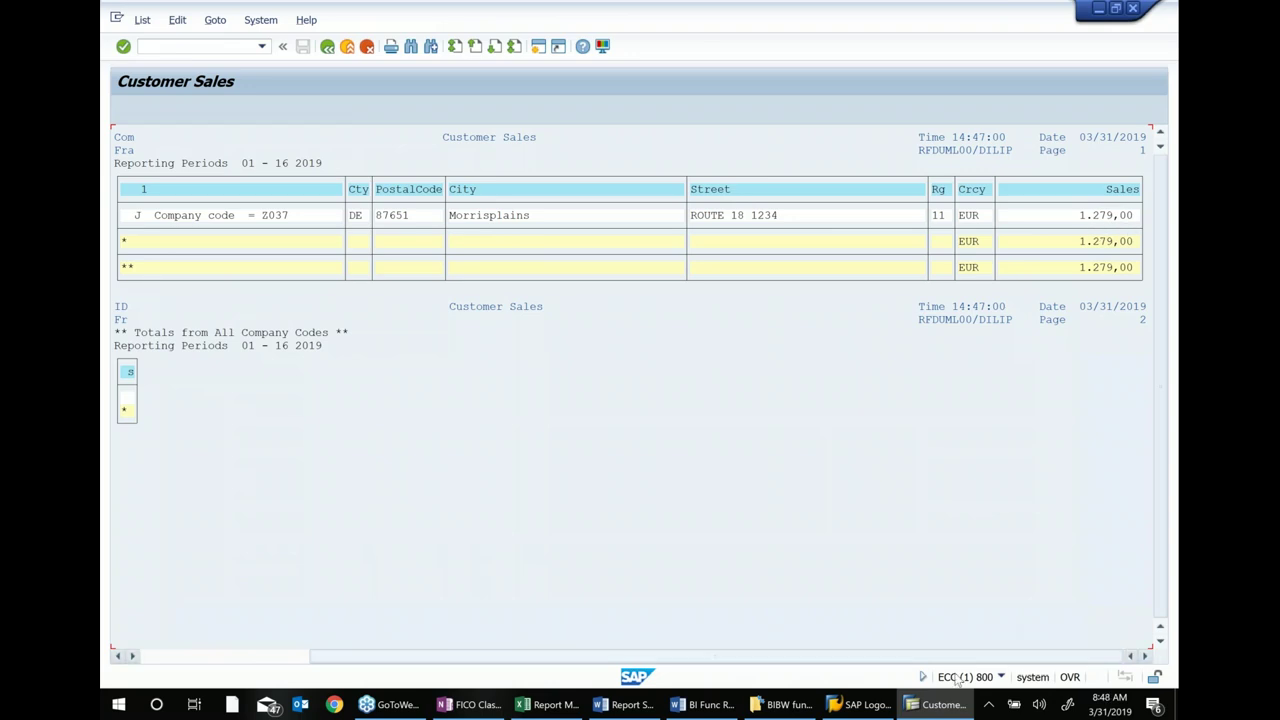
pyautogui.click(606, 655)
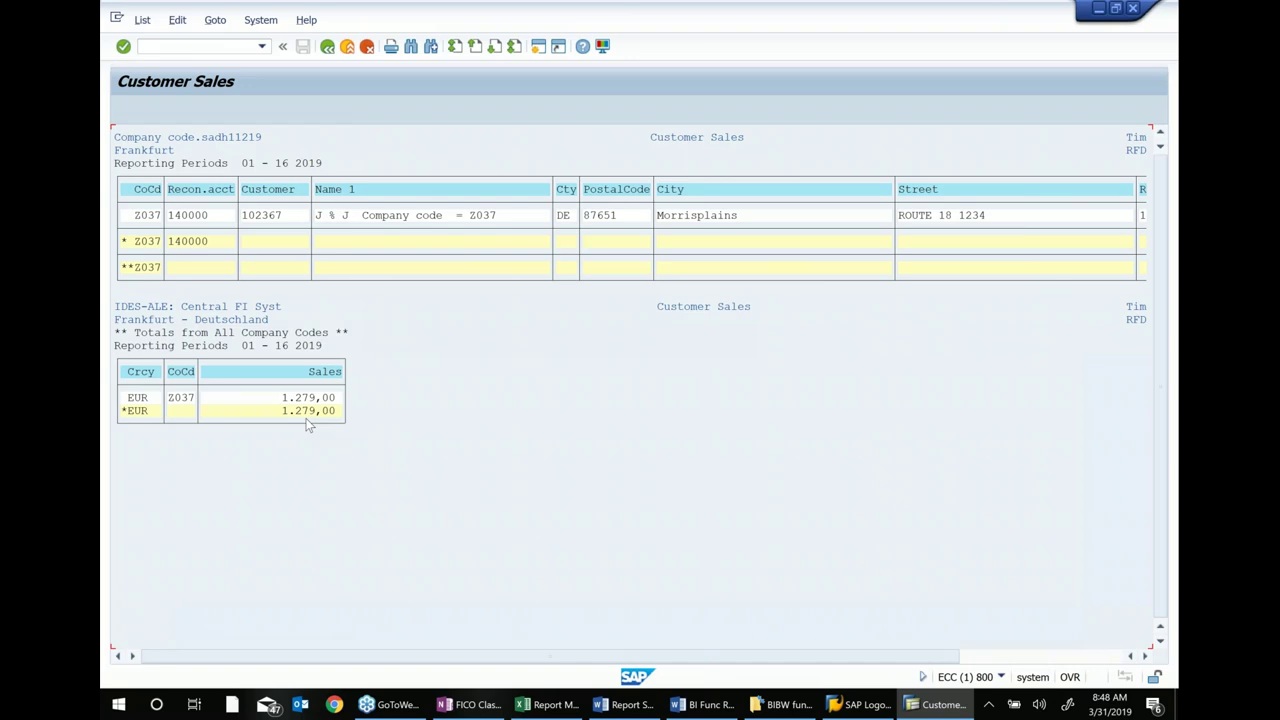
pyautogui.click(333, 50)
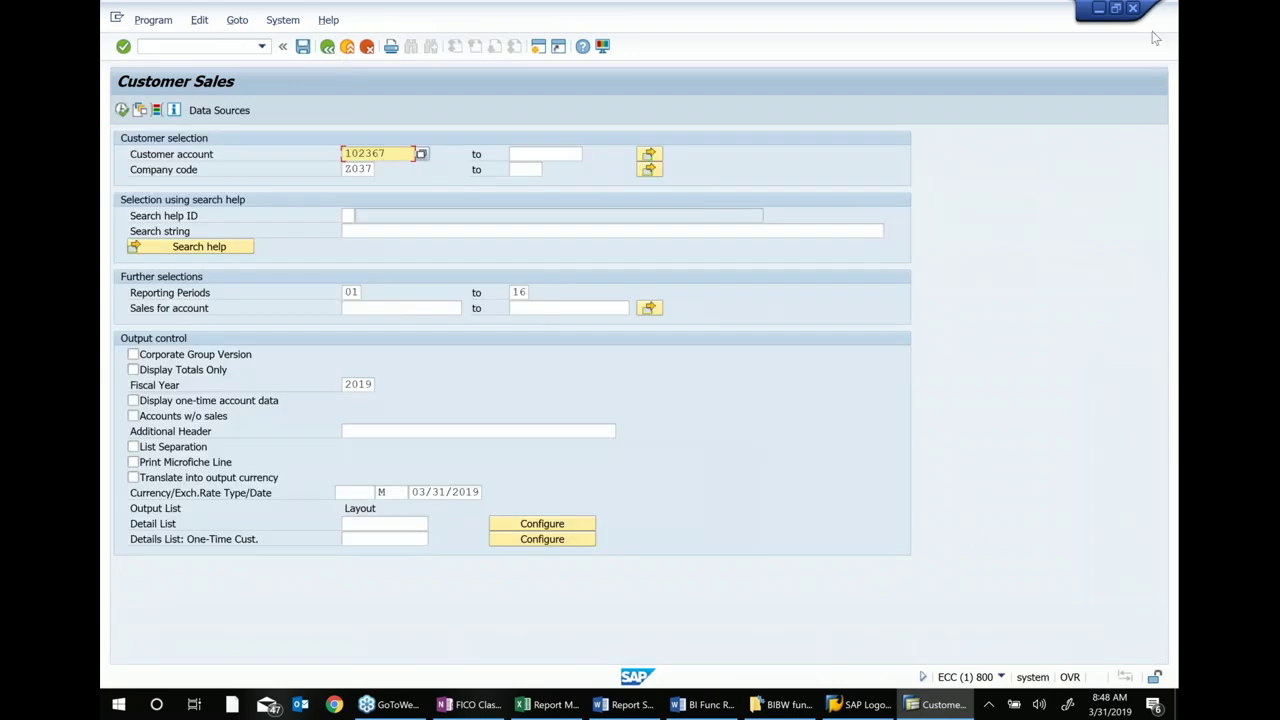
# Leave the Customer Sales selection screen and go back to the SAP Easy Access menu
pyautogui.click(1098, 8)
pyautogui.click(773, 168)
pyautogui.click(932, 705)
pyautogui.click(337, 48)
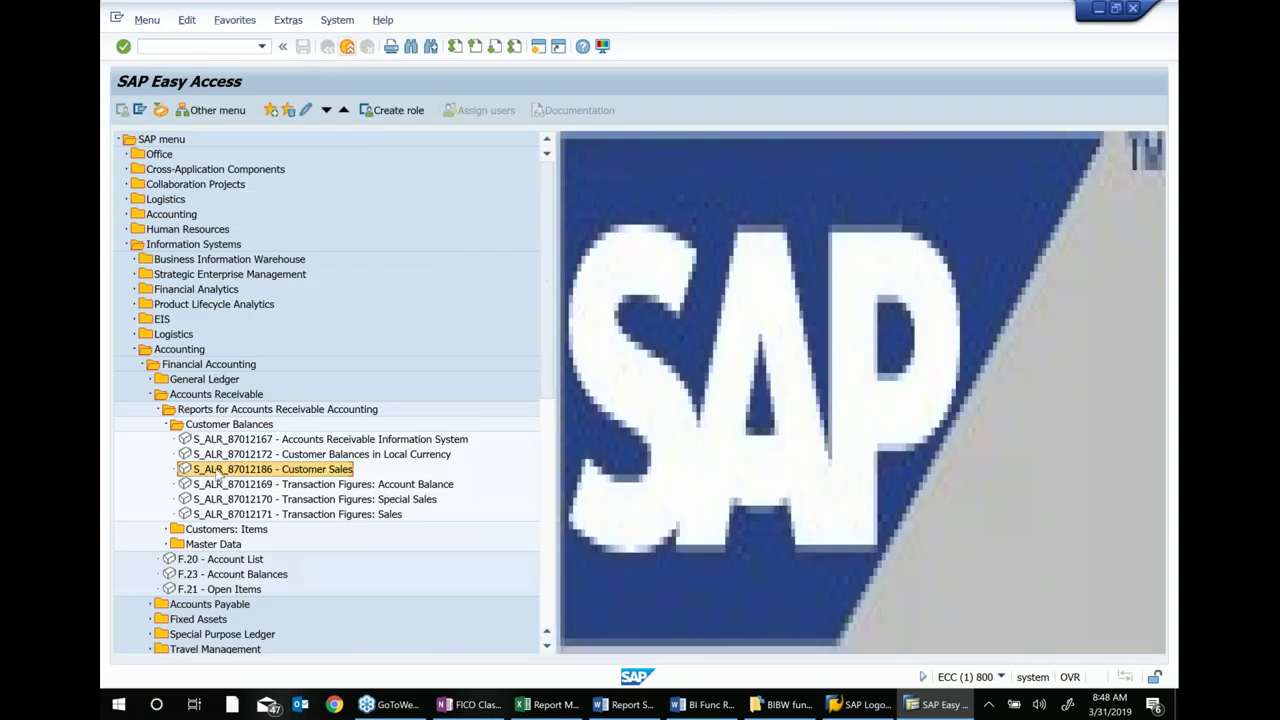
# Look over the reports under Customer Balances, collapse that folder, and select the Customers: Items folder
pyautogui.click(256, 440)
pyautogui.click(255, 455)
pyautogui.click(240, 472)
pyautogui.click(166, 424)
pyautogui.click(258, 440)
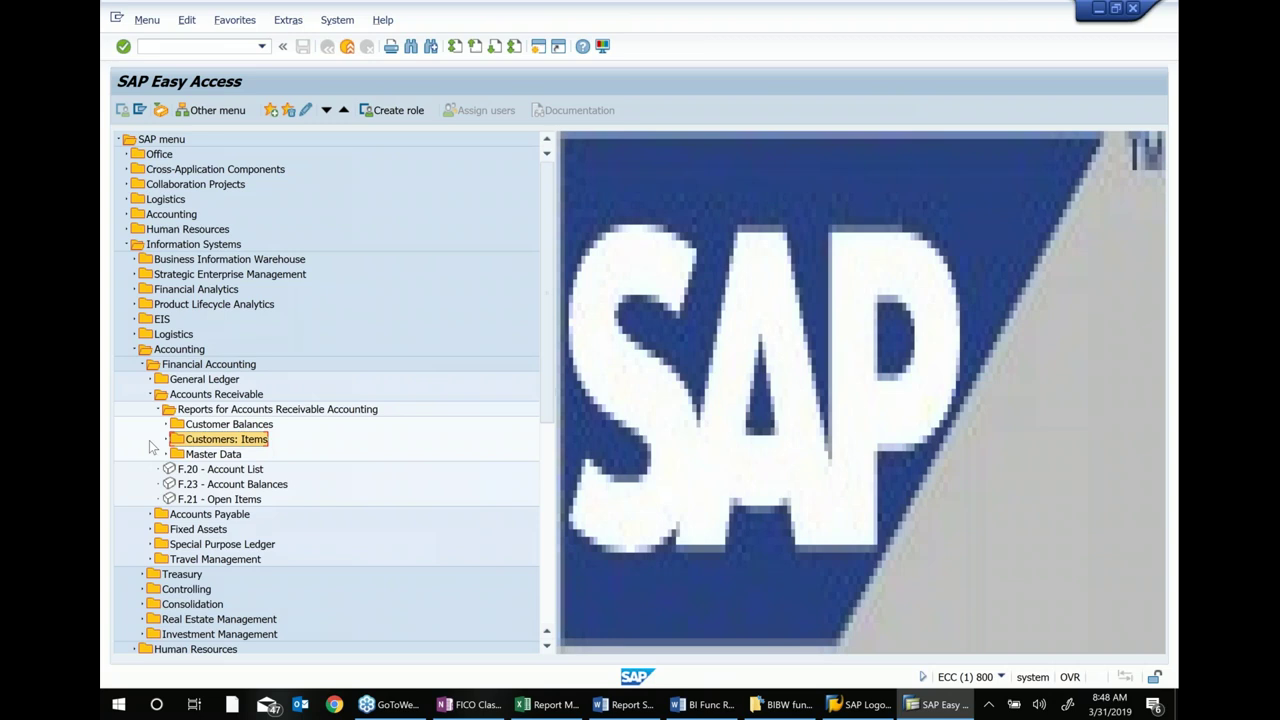
# Look through the reports in the Customers: Items and Master Data folders, collapsing each folder after viewing it
pyautogui.click(166, 440)
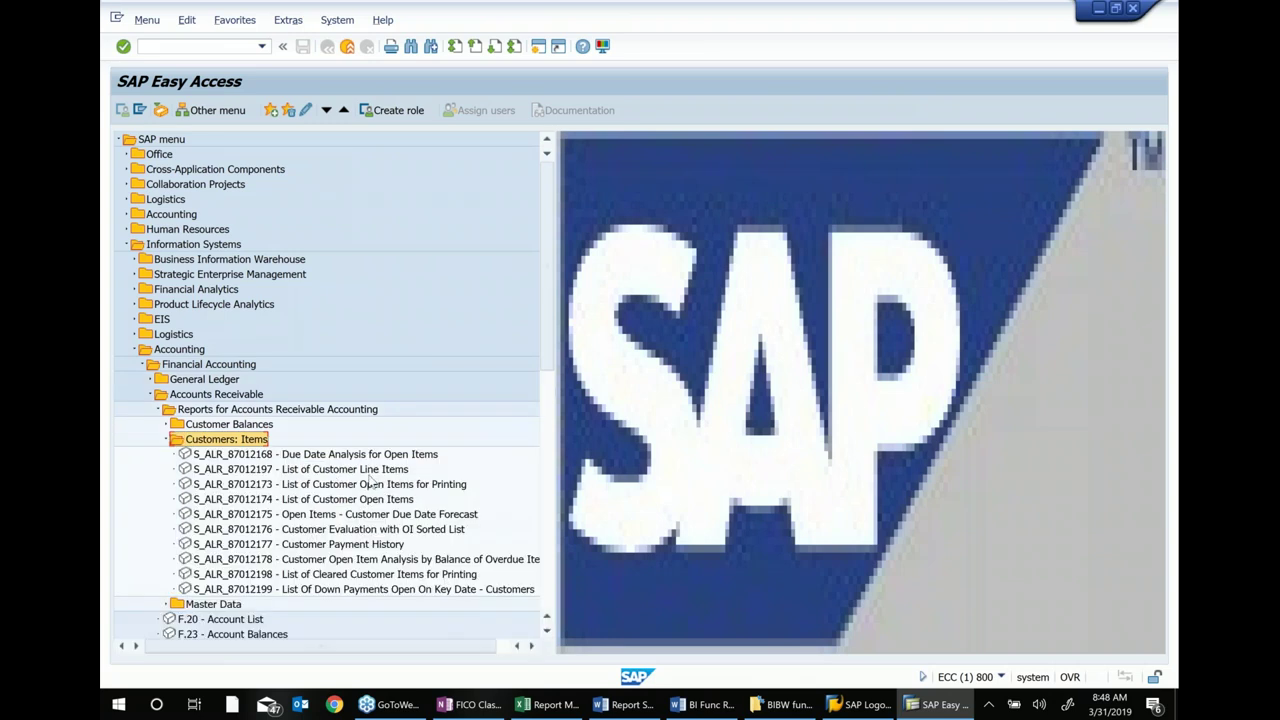
pyautogui.click(165, 440)
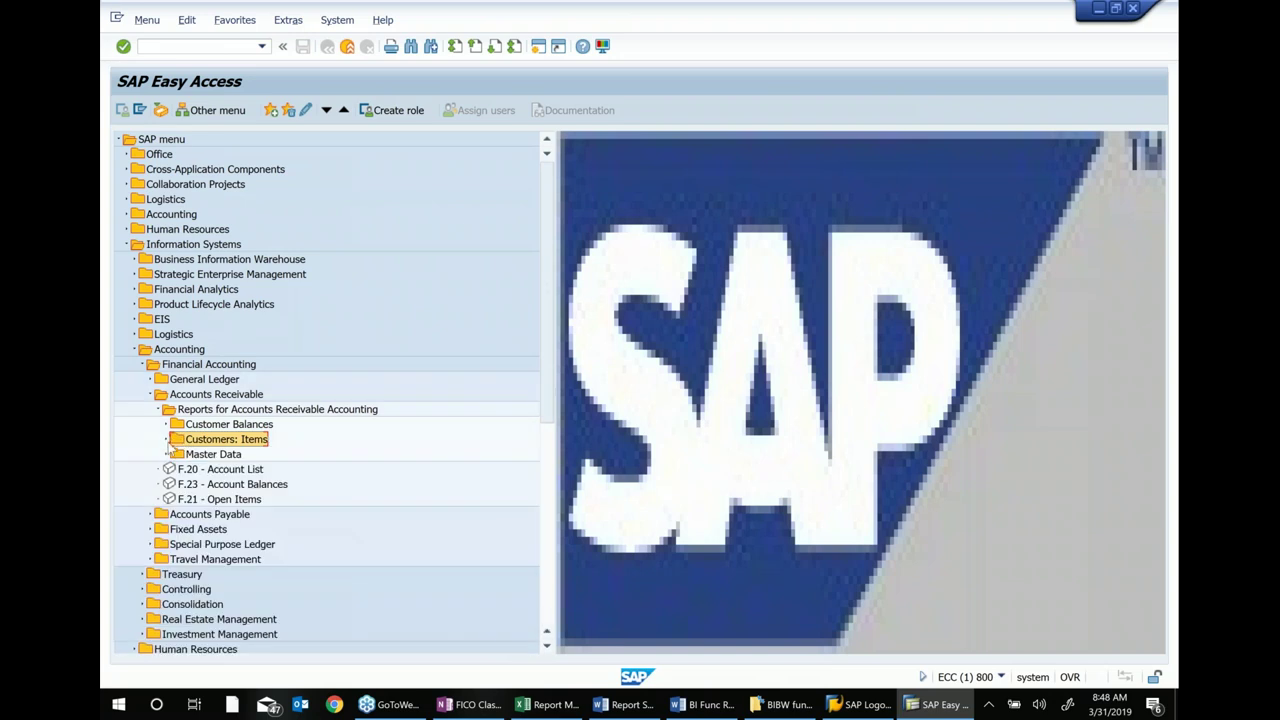
pyautogui.click(210, 456)
pyautogui.click(167, 456)
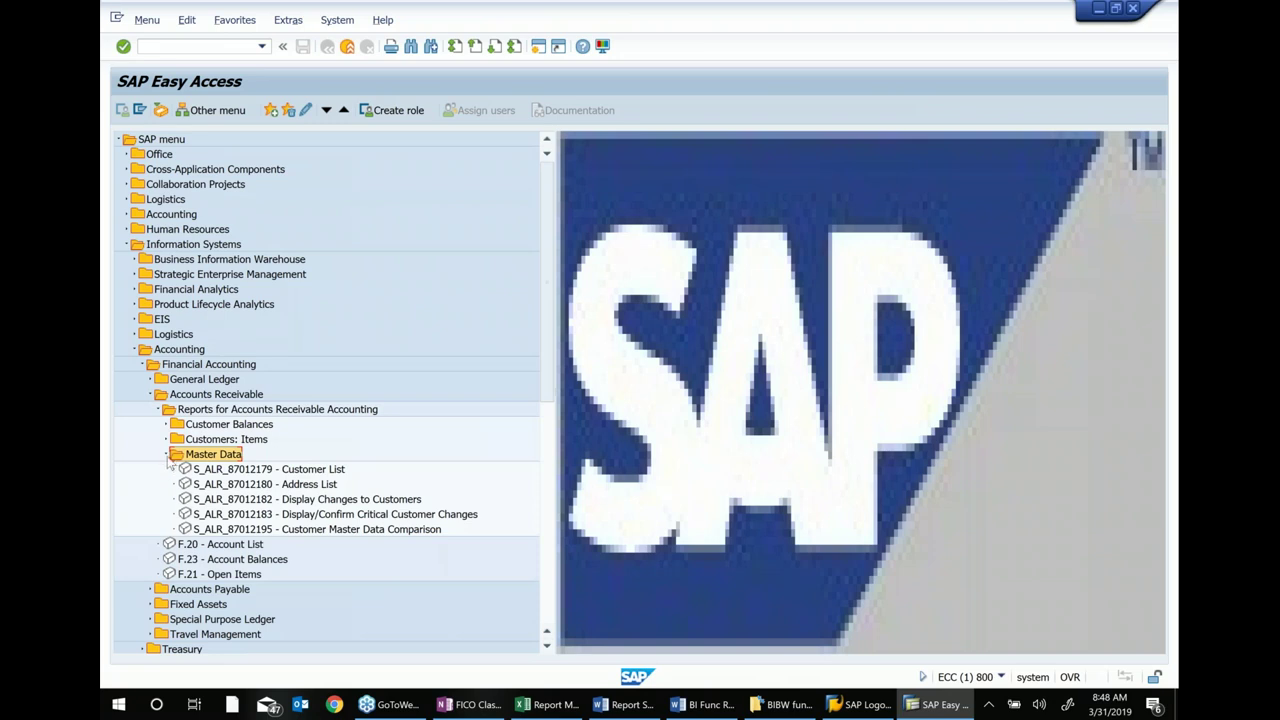
pyautogui.click(167, 456)
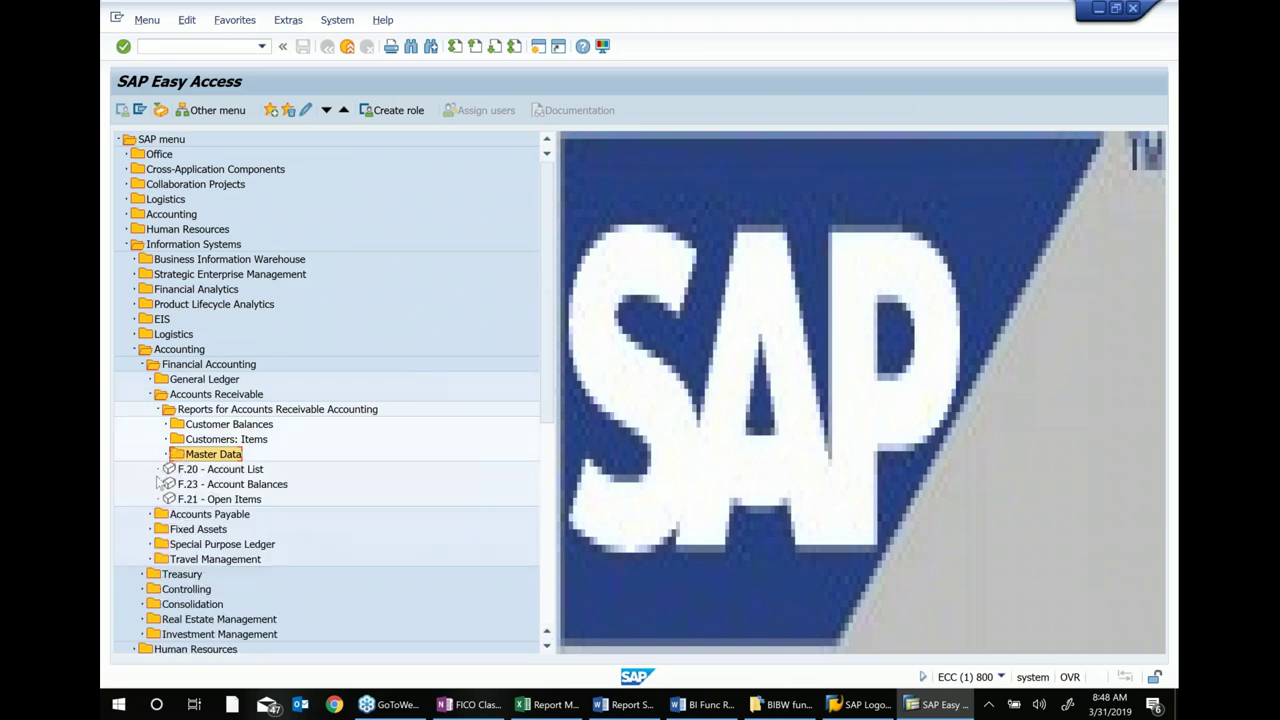
# Open the F.20 Account List report and run it for company code z037
pyautogui.doubleClick(218, 470)
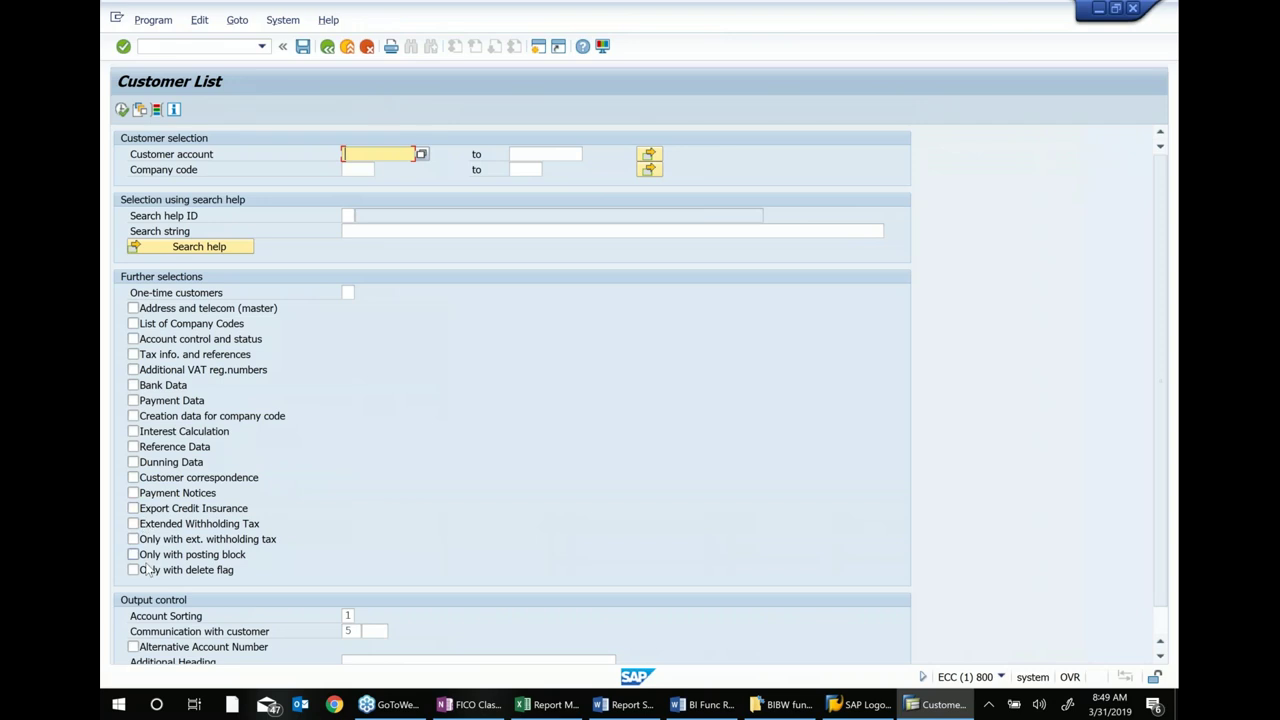
pyautogui.click(347, 171)
pyautogui.write('z037')
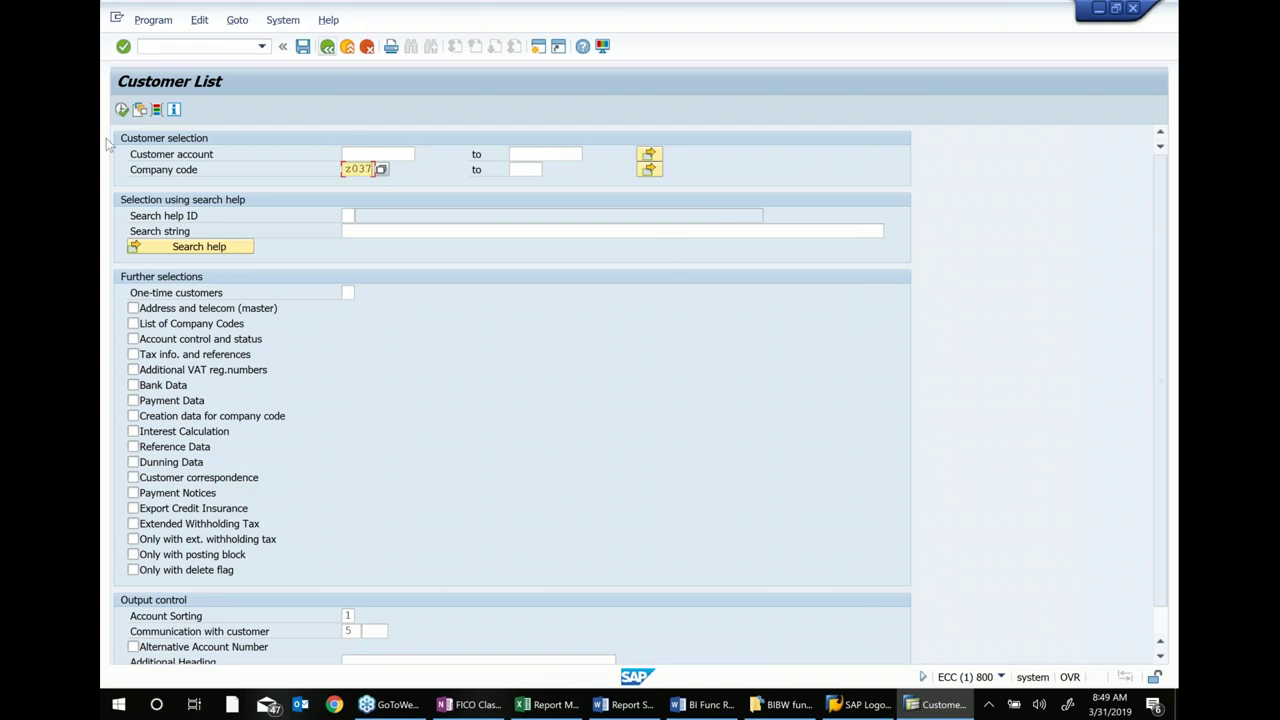
pyautogui.click(121, 109)
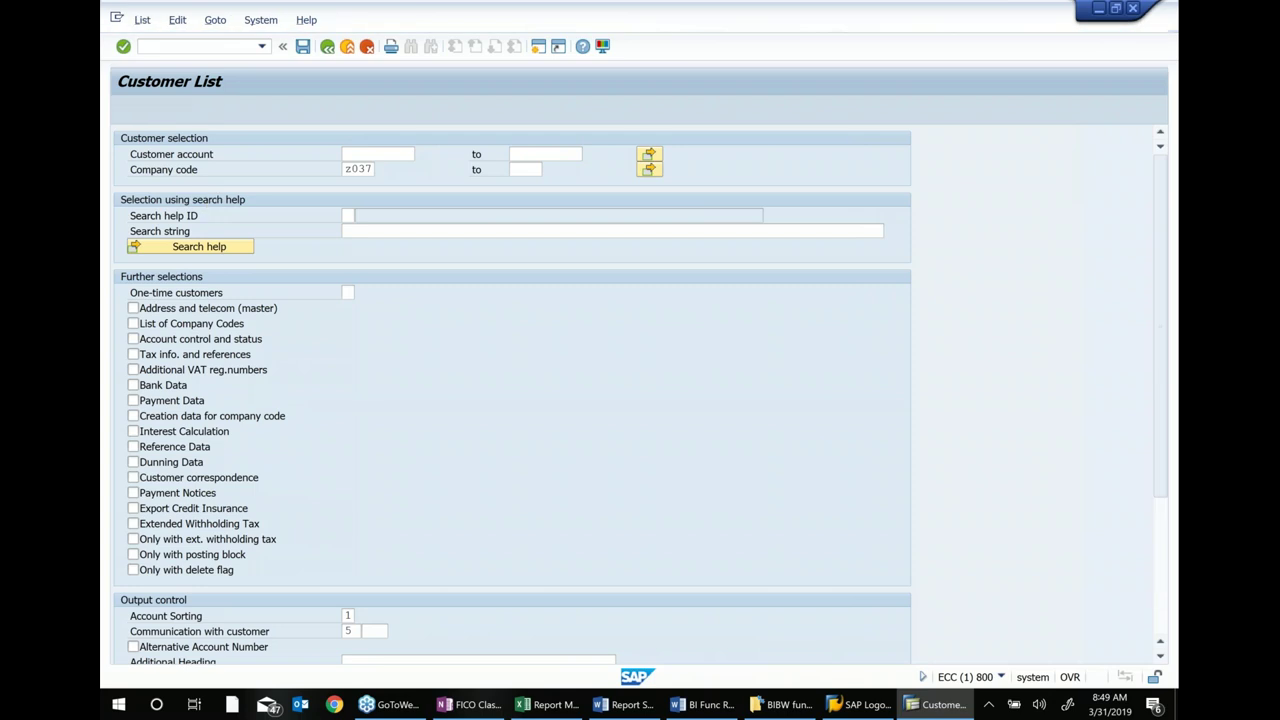
# Examine the customer entries in the Customer List output and return to the SAP Easy Access menu
pyautogui.scroll(-3, 655, 402)
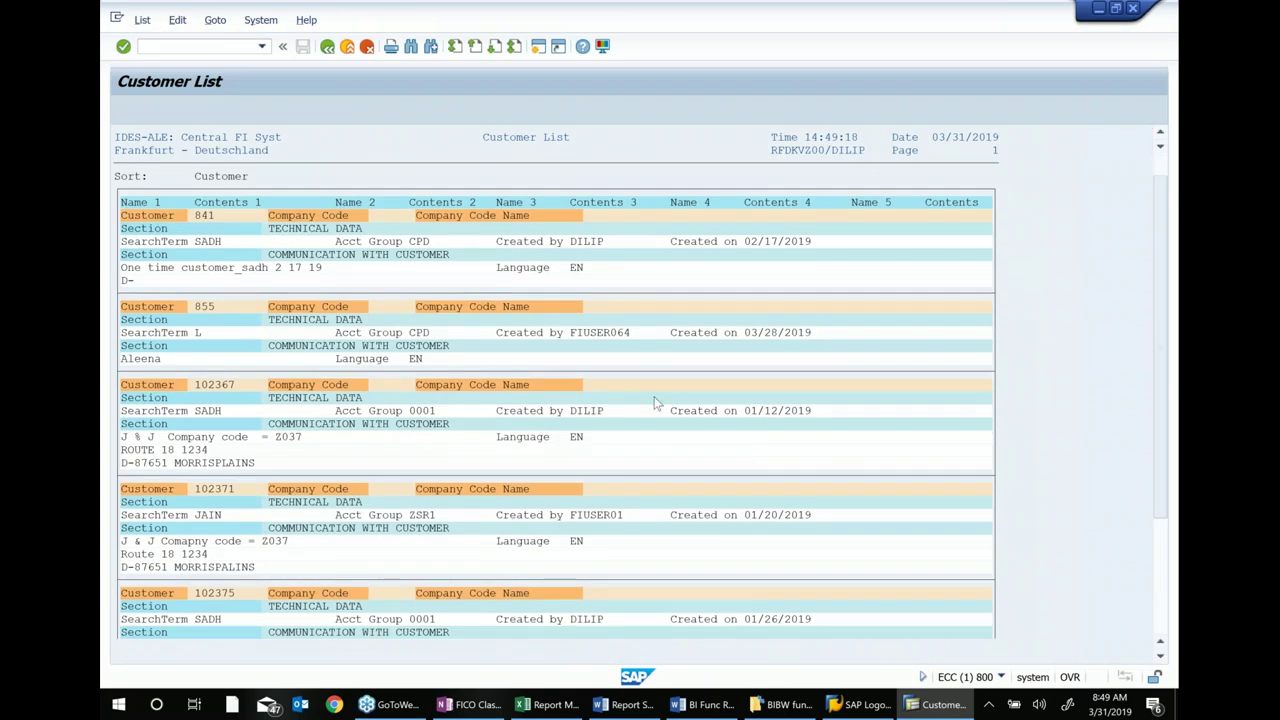
pyautogui.scroll(-1, 655, 402)
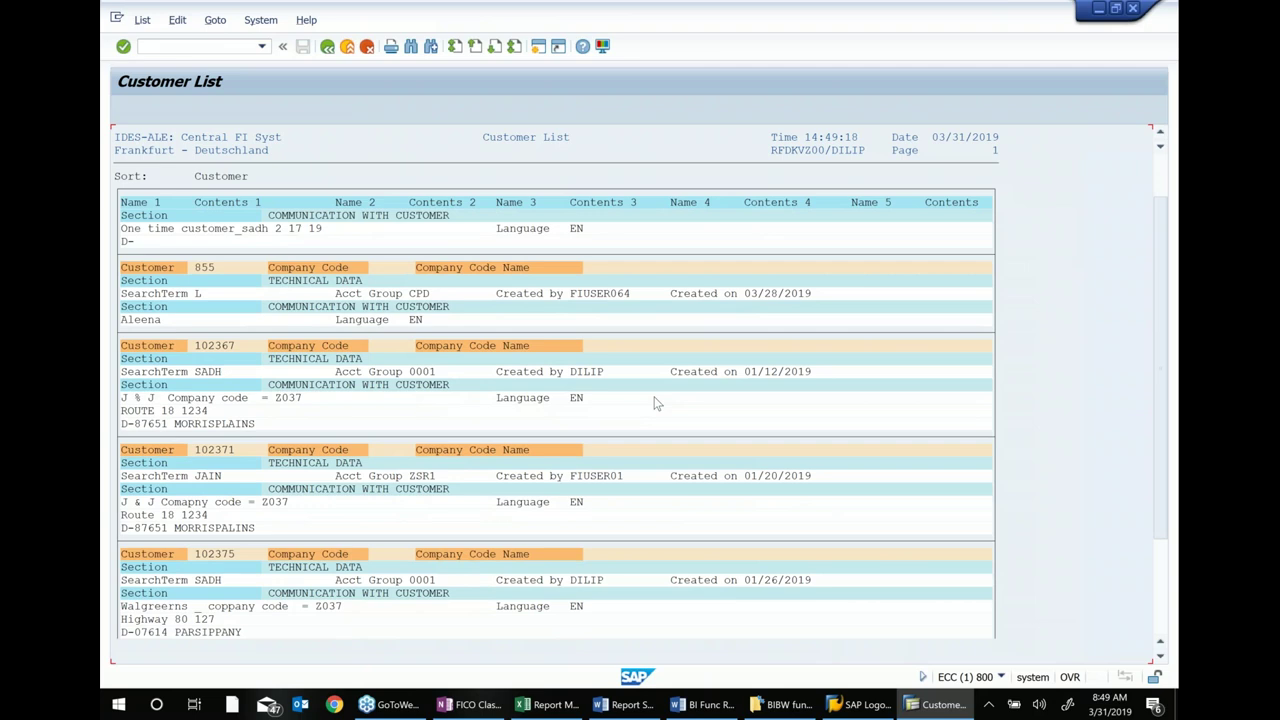
pyautogui.scroll(2, 374, 283)
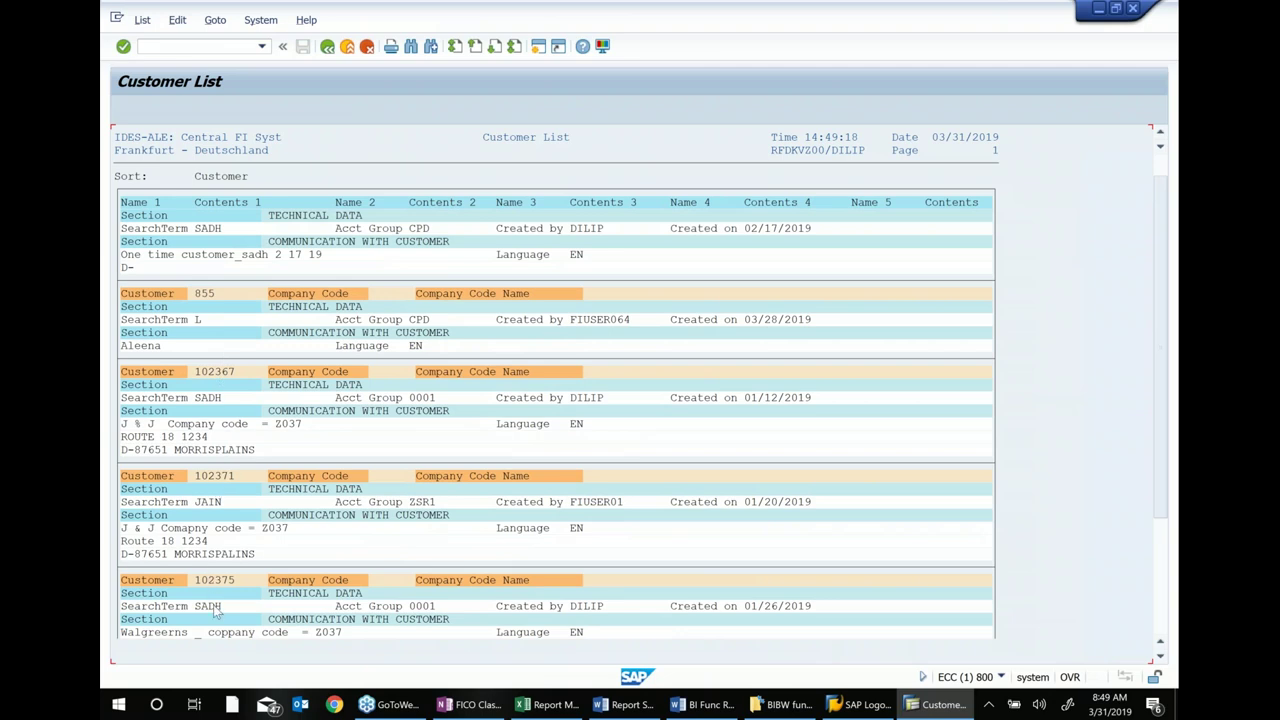
pyautogui.click(1158, 134)
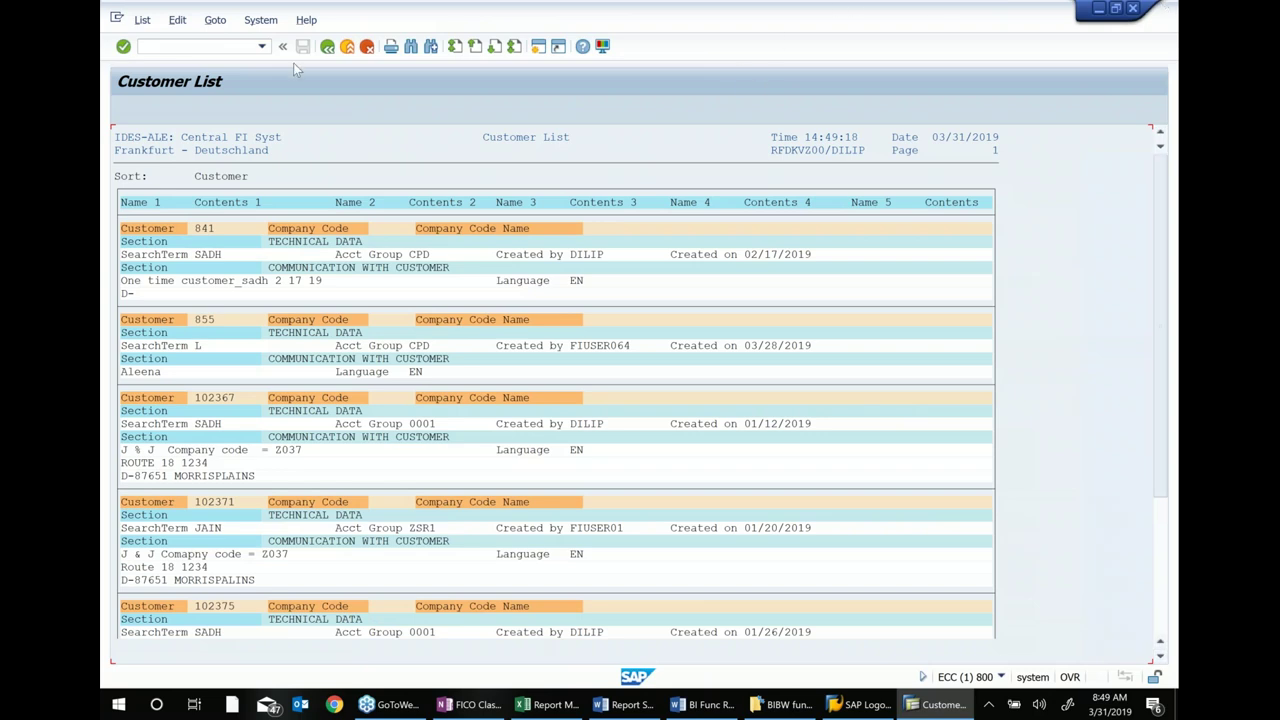
pyautogui.click(328, 47)
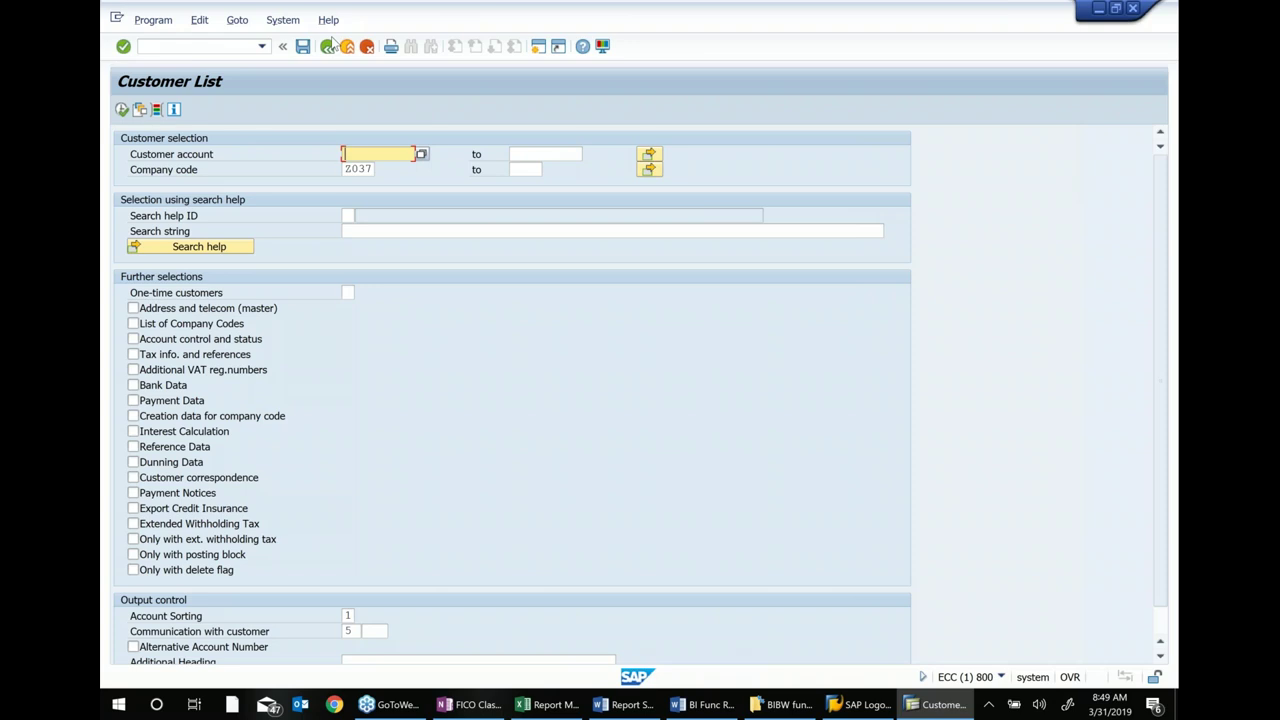
pyautogui.click(327, 47)
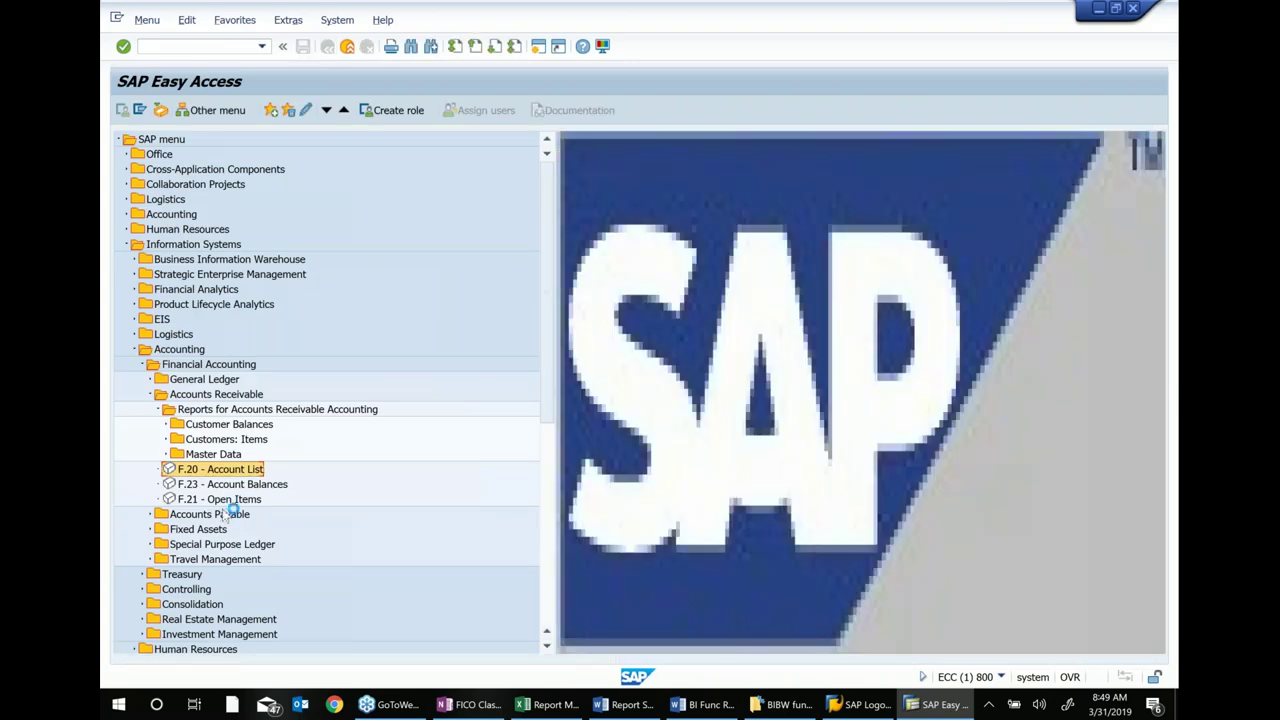
# Collapse Accounts Receivable and expand Accounts Payable down to its Vendor Balances reports
pyautogui.click(150, 394)
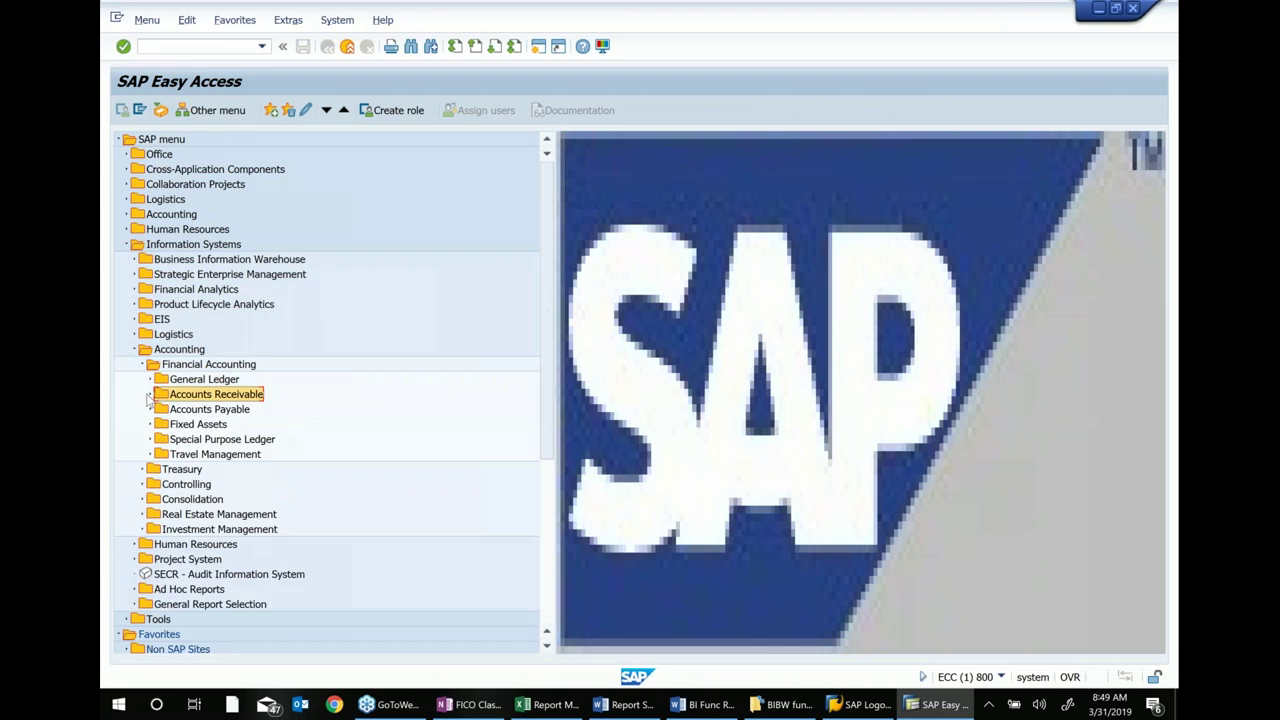
pyautogui.click(215, 409)
pyautogui.click(152, 409)
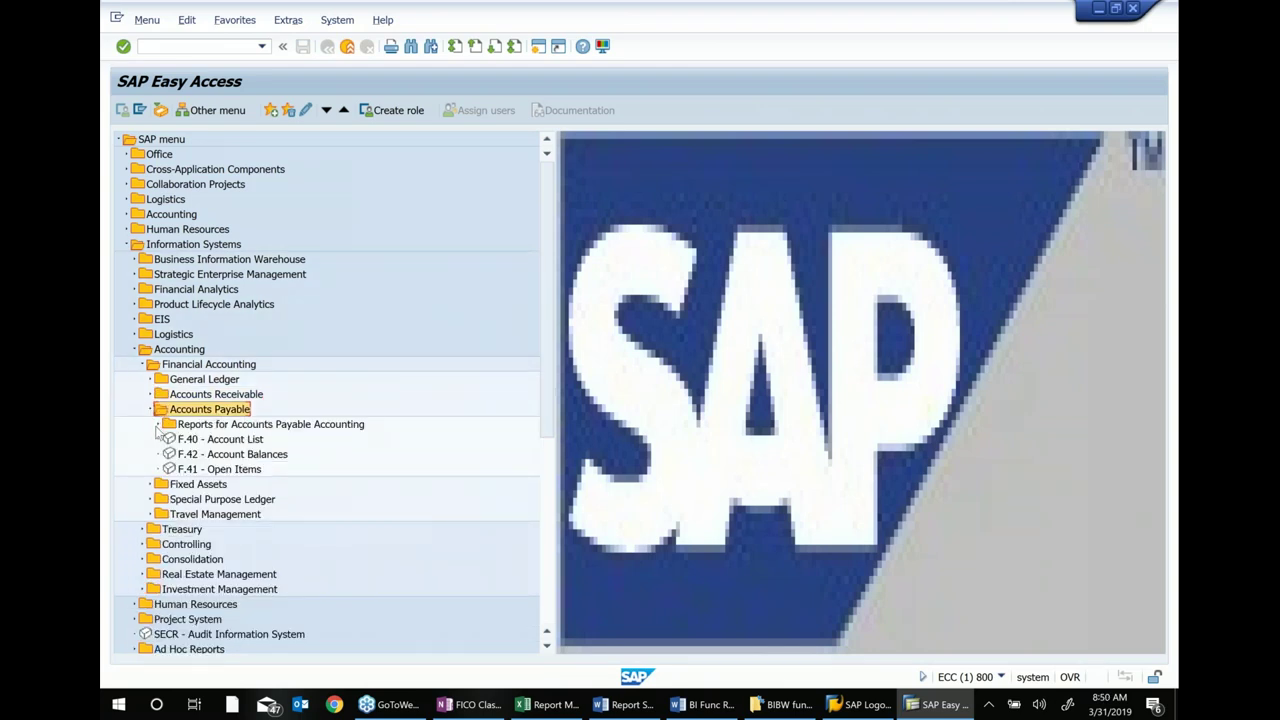
pyautogui.click(160, 425)
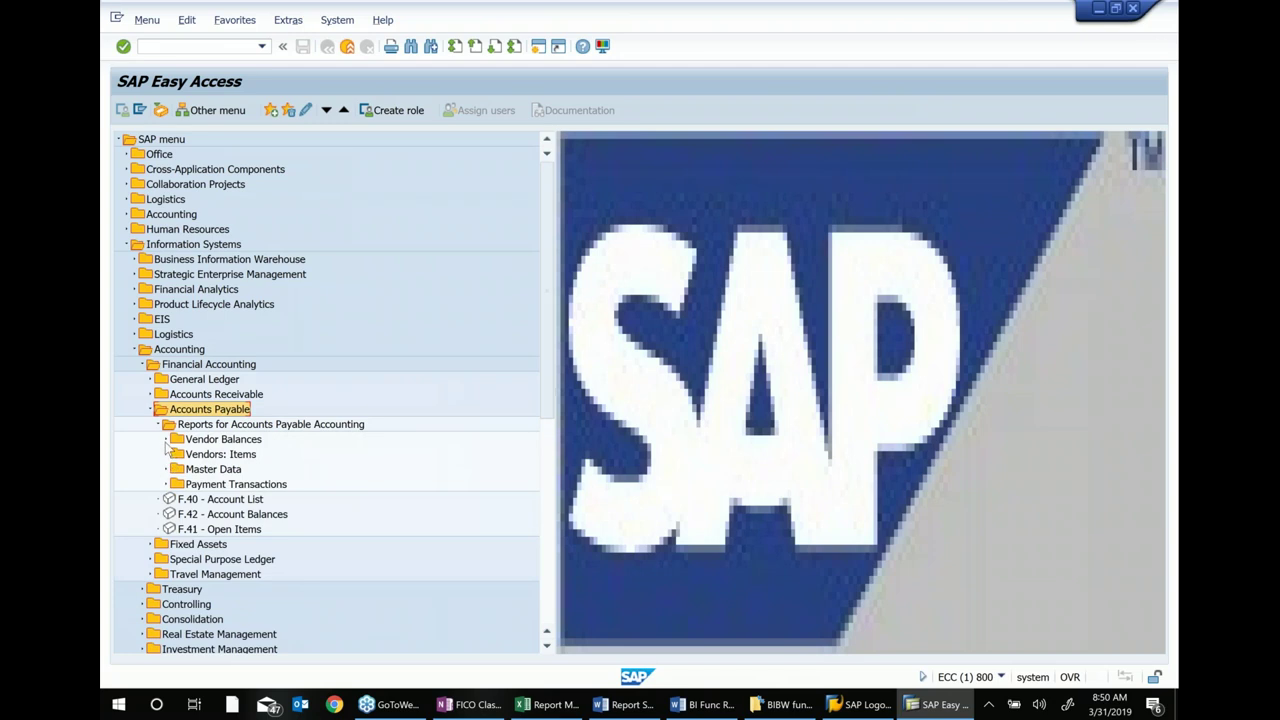
pyautogui.click(166, 439)
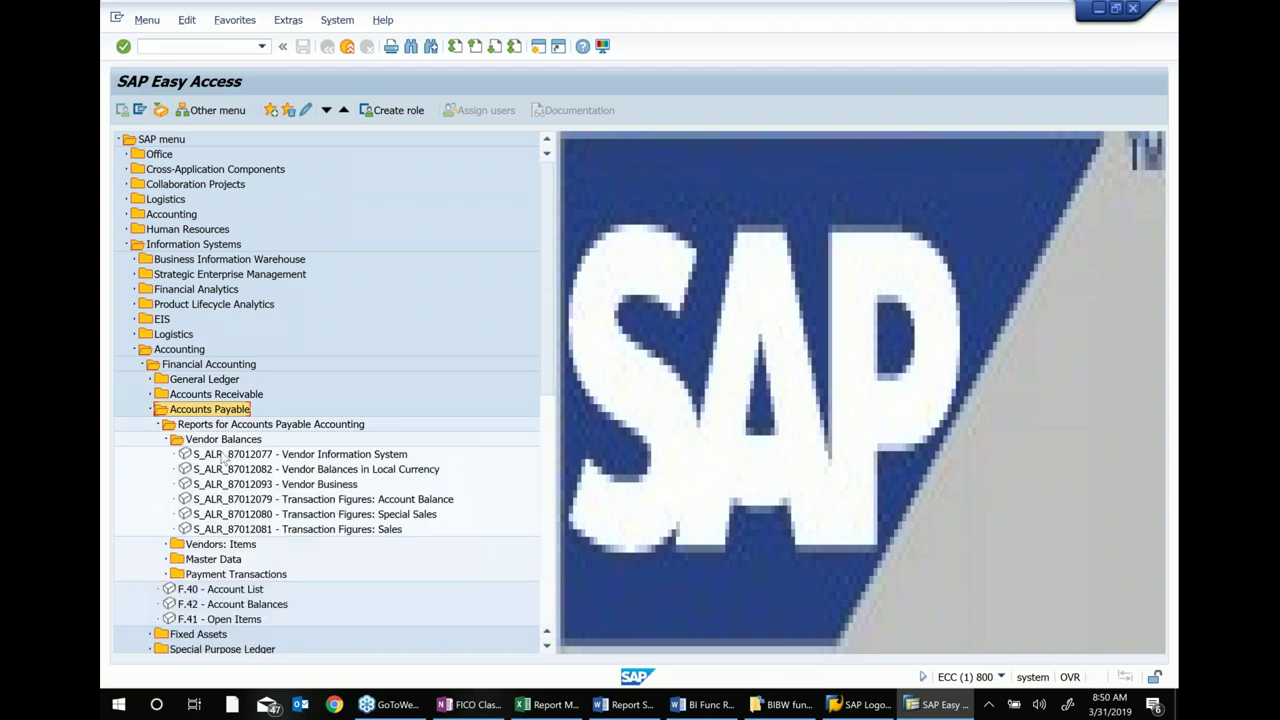
# Open the S_ALR_87012093 Vendor Business report and run it for company code z037
pyautogui.doubleClick(322, 486)
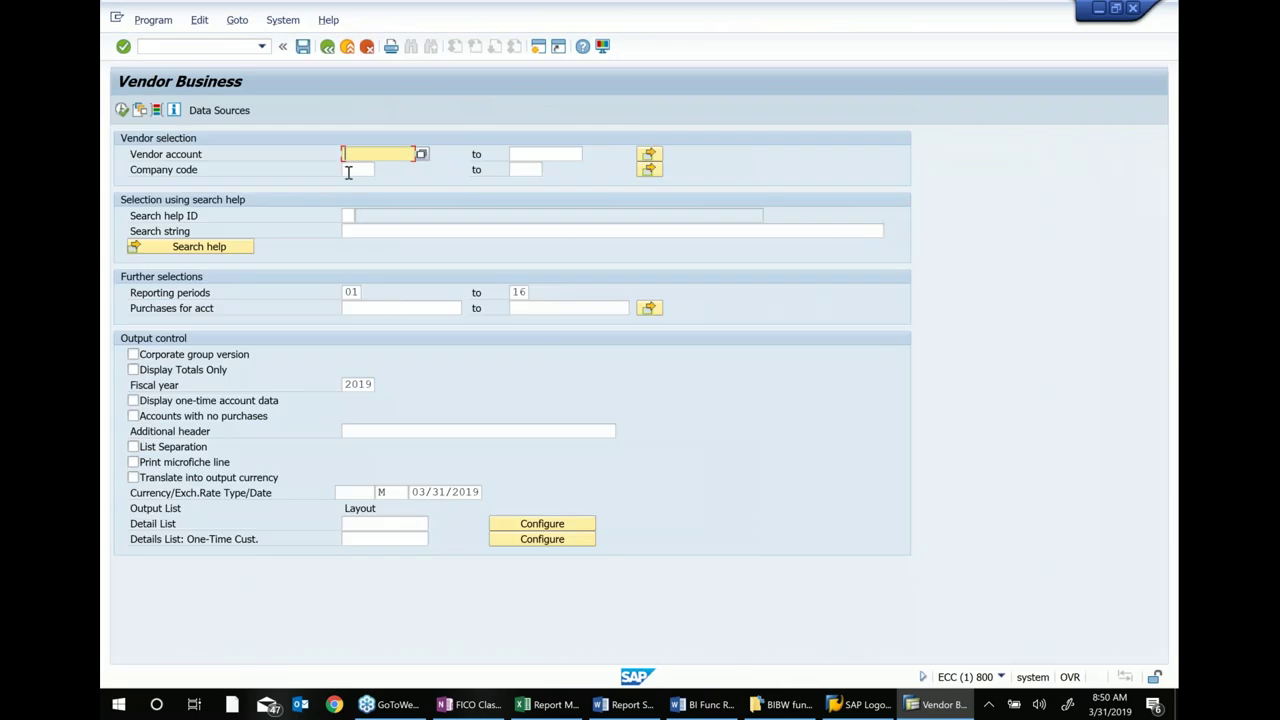
pyautogui.click(349, 171)
pyautogui.write('z037')
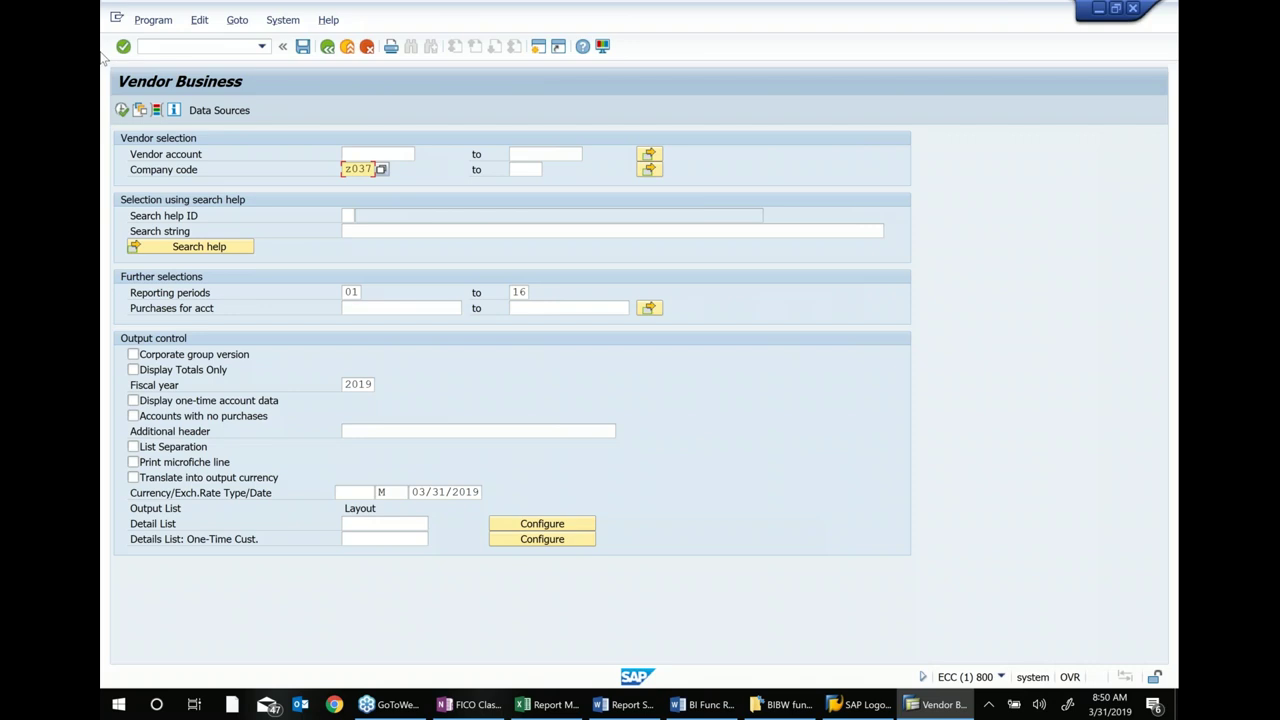
pyautogui.click(121, 110)
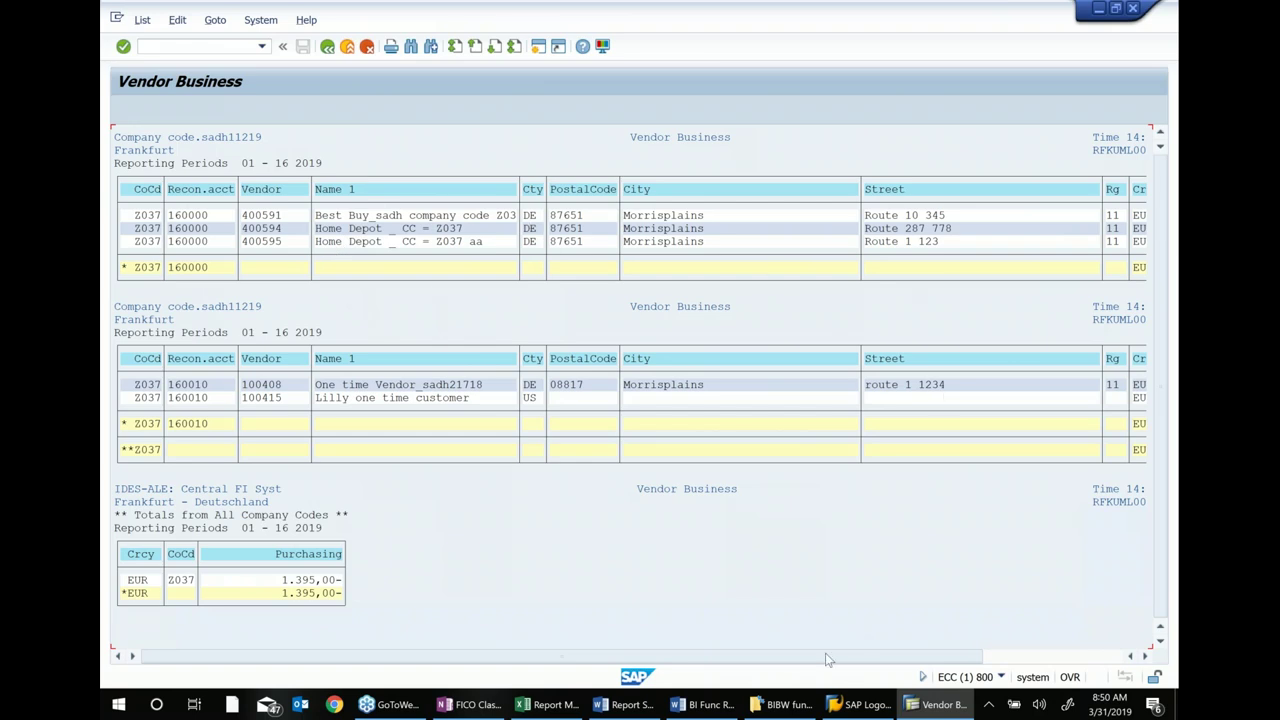
# Examine the Vendor Business output across to the Purchasing column and return to the SAP Easy Access menu
pyautogui.moveTo(799, 661); pyautogui.dragTo(955, 672)
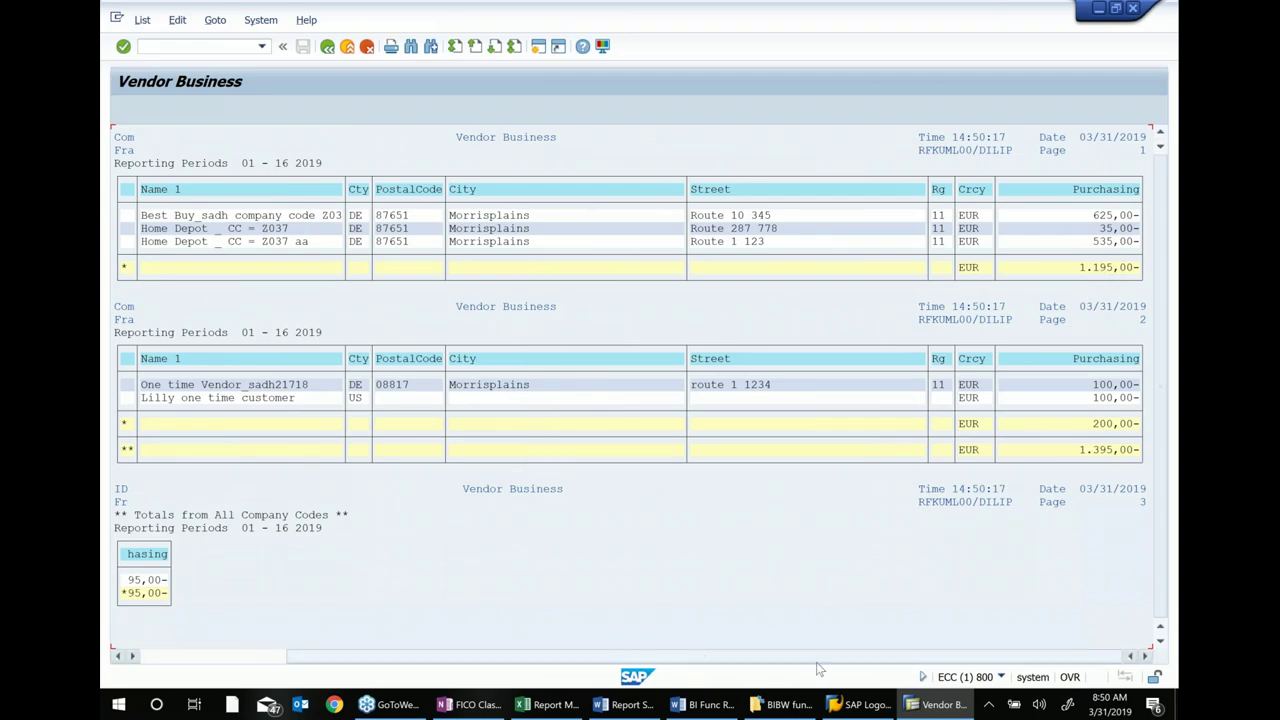
pyautogui.moveTo(818, 657); pyautogui.dragTo(432, 640)
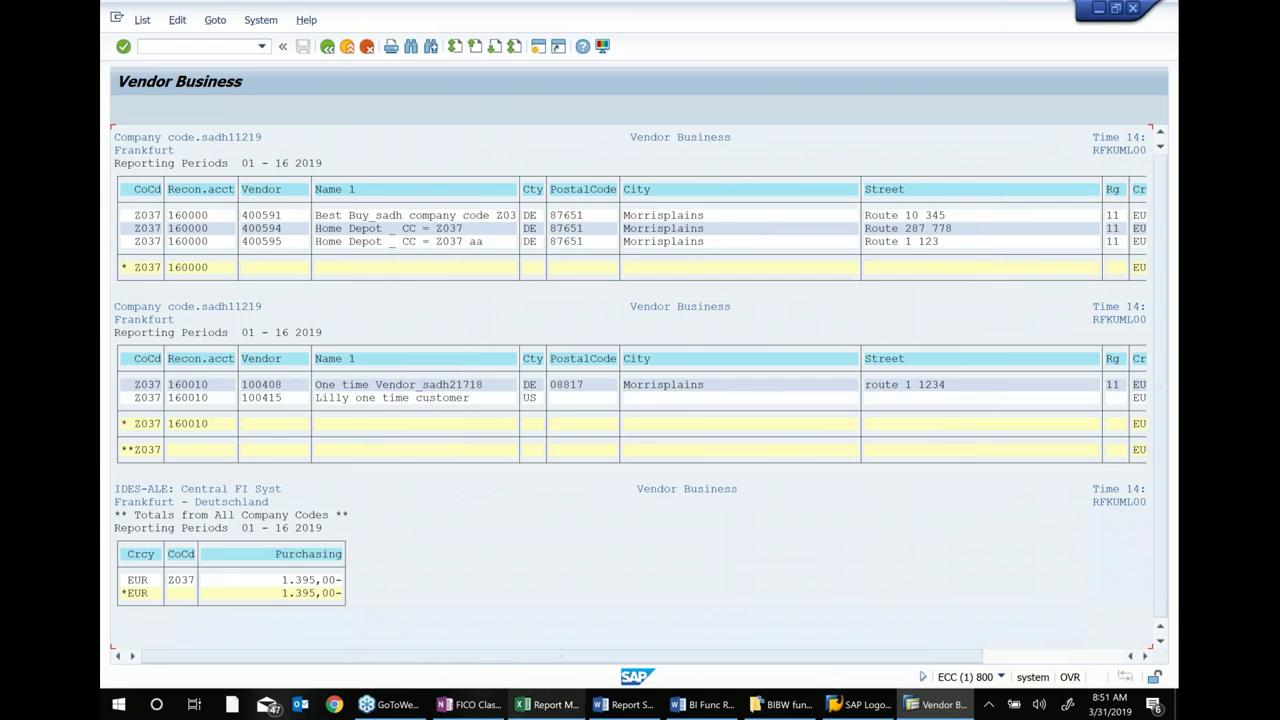
pyautogui.click(327, 47)
pyautogui.click(327, 48)
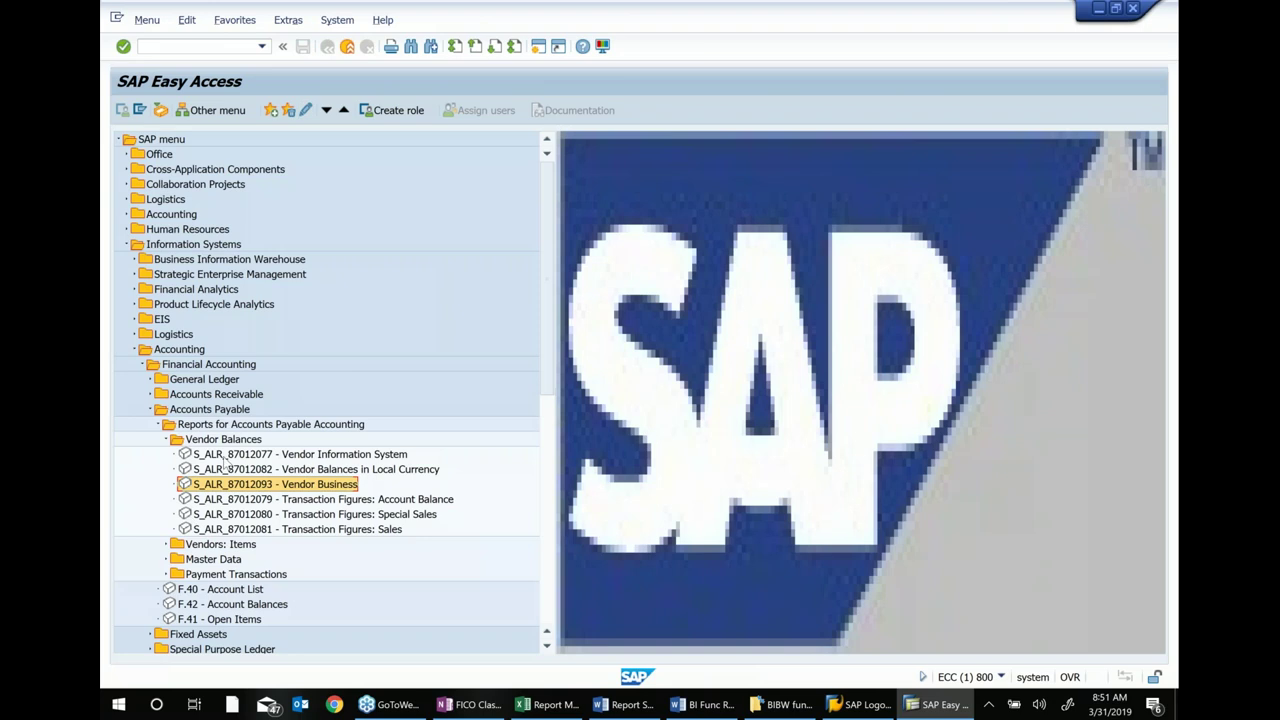
# Run the S_ALR_87012086 Vendor List report under Master Data for company code z037, and return to the SAP Easy Access menu after viewing the output
pyautogui.click(215, 560)
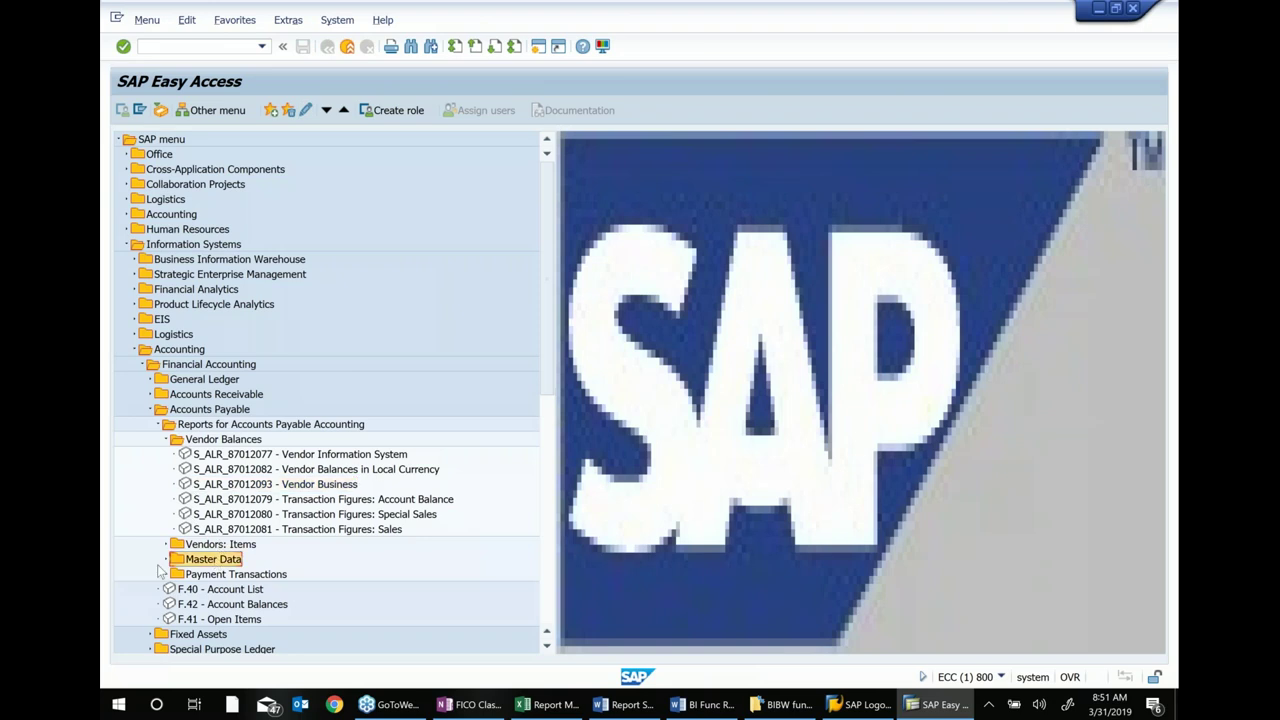
pyautogui.click(166, 560)
pyautogui.scroll(-5, 263, 550)
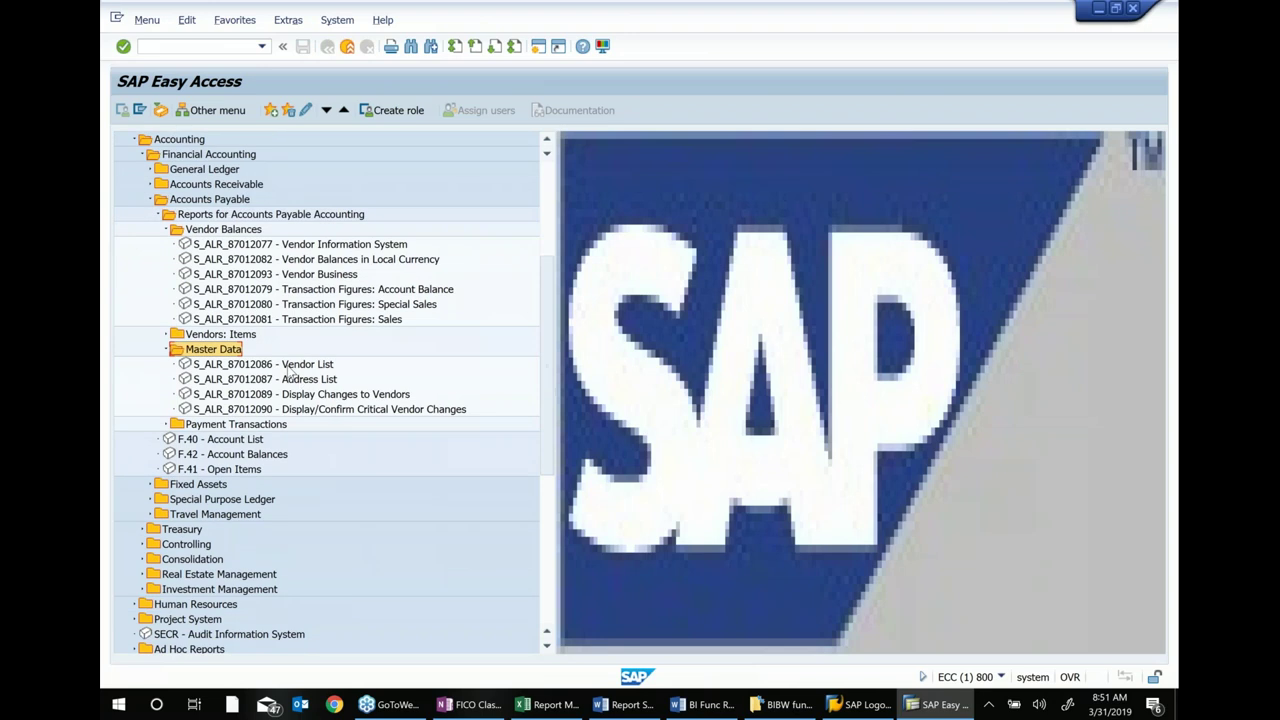
pyautogui.doubleClick(288, 365)
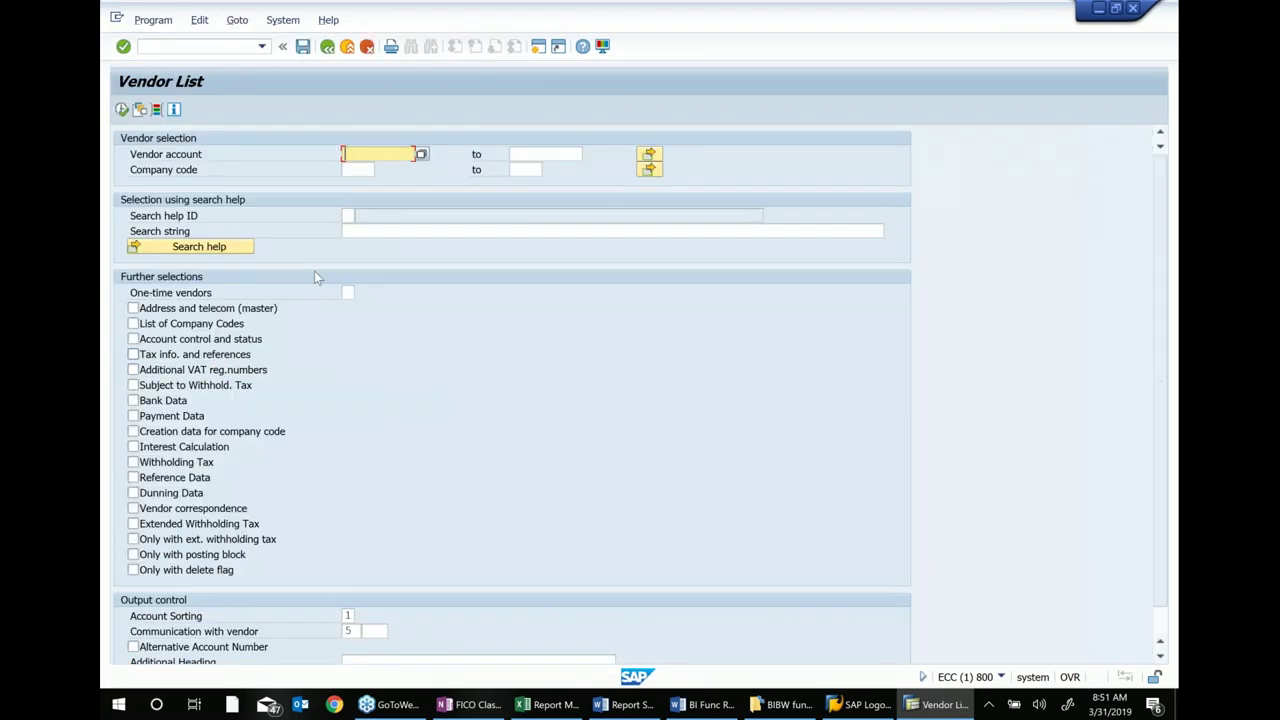
pyautogui.click(360, 169)
pyautogui.write('z037')
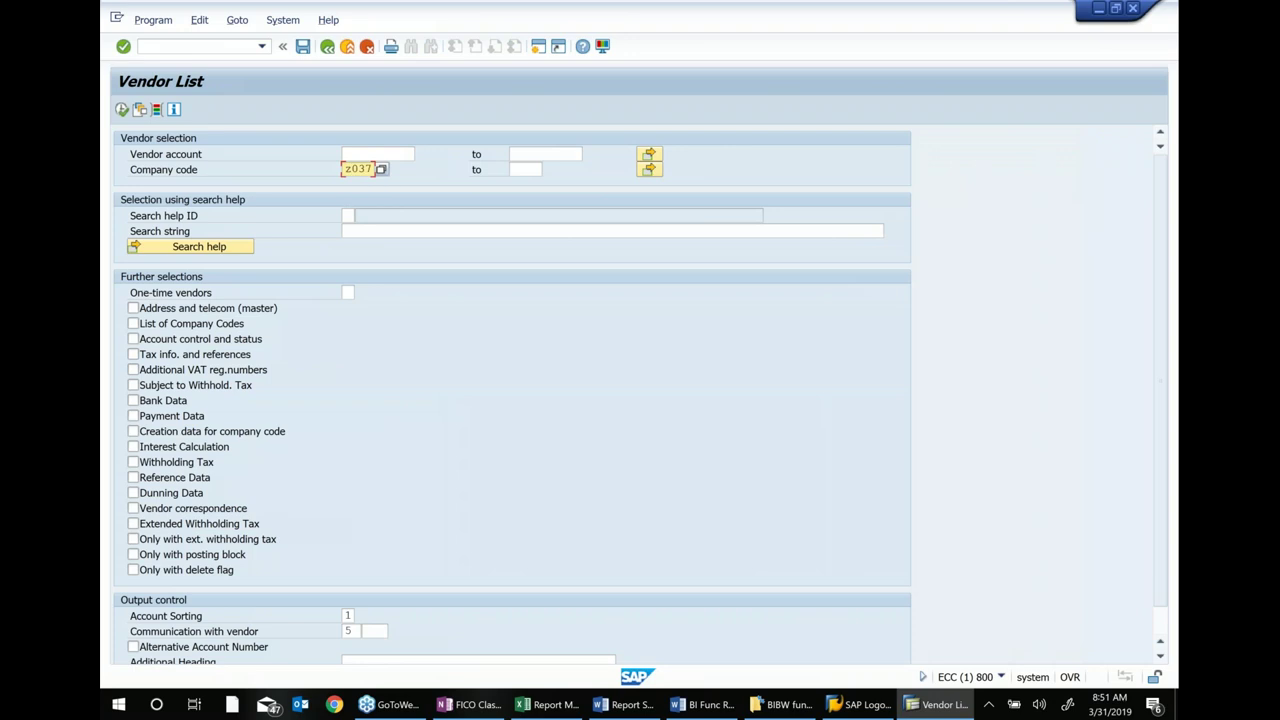
pyautogui.click(122, 109)
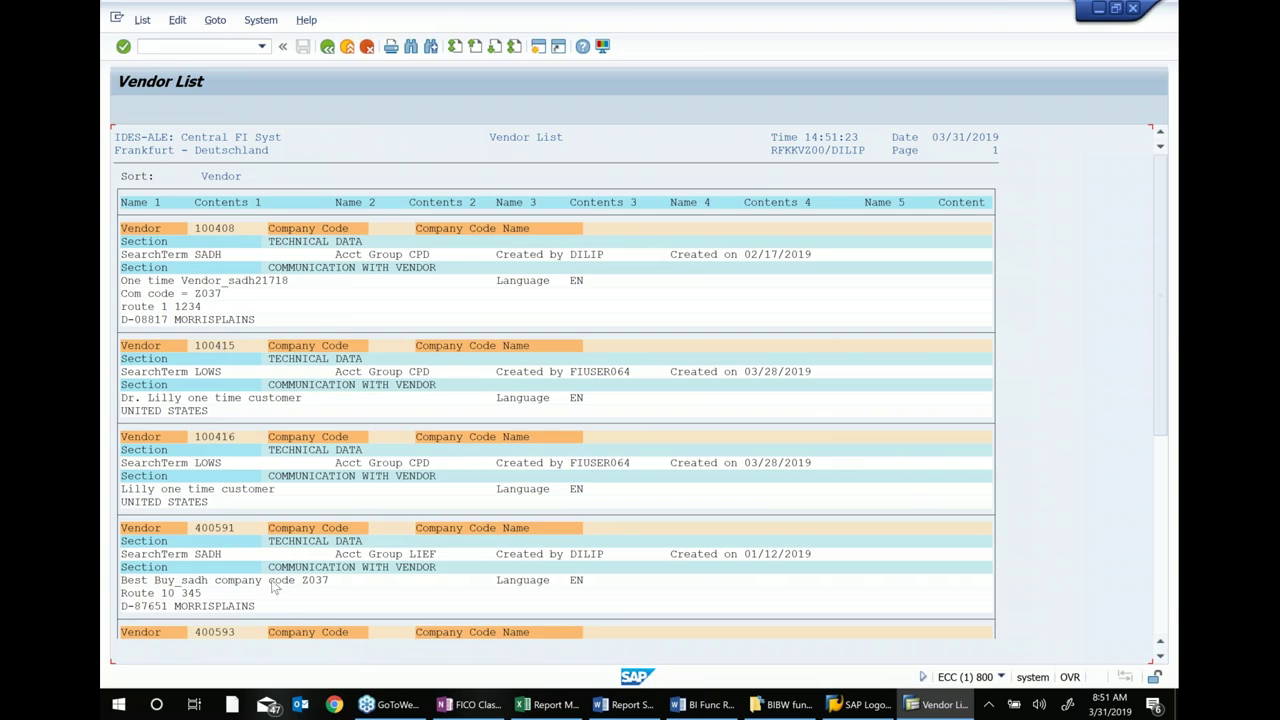
pyautogui.click(324, 50)
pyautogui.click(326, 48)
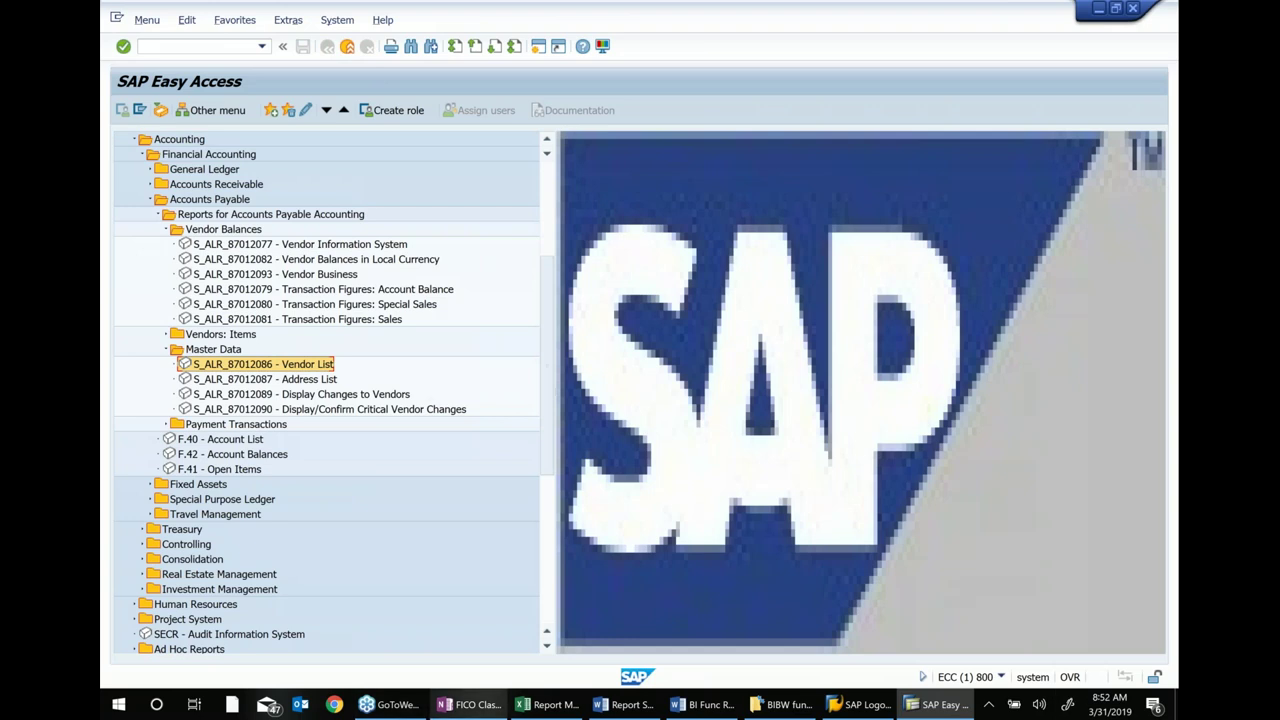
# Review the header and effort estimate sections of the Report Specification document in Word, checking the Report Maping workbook in Excel alongside
pyautogui.click(560, 705)
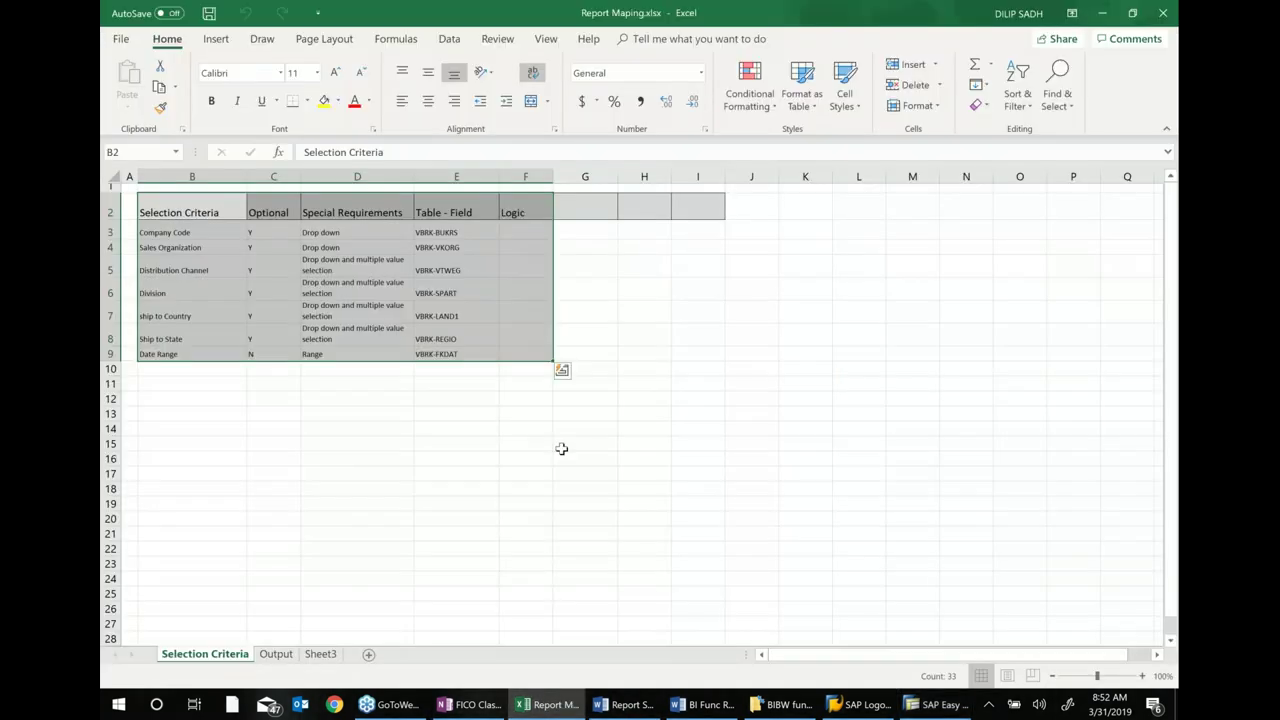
pyautogui.click(632, 710)
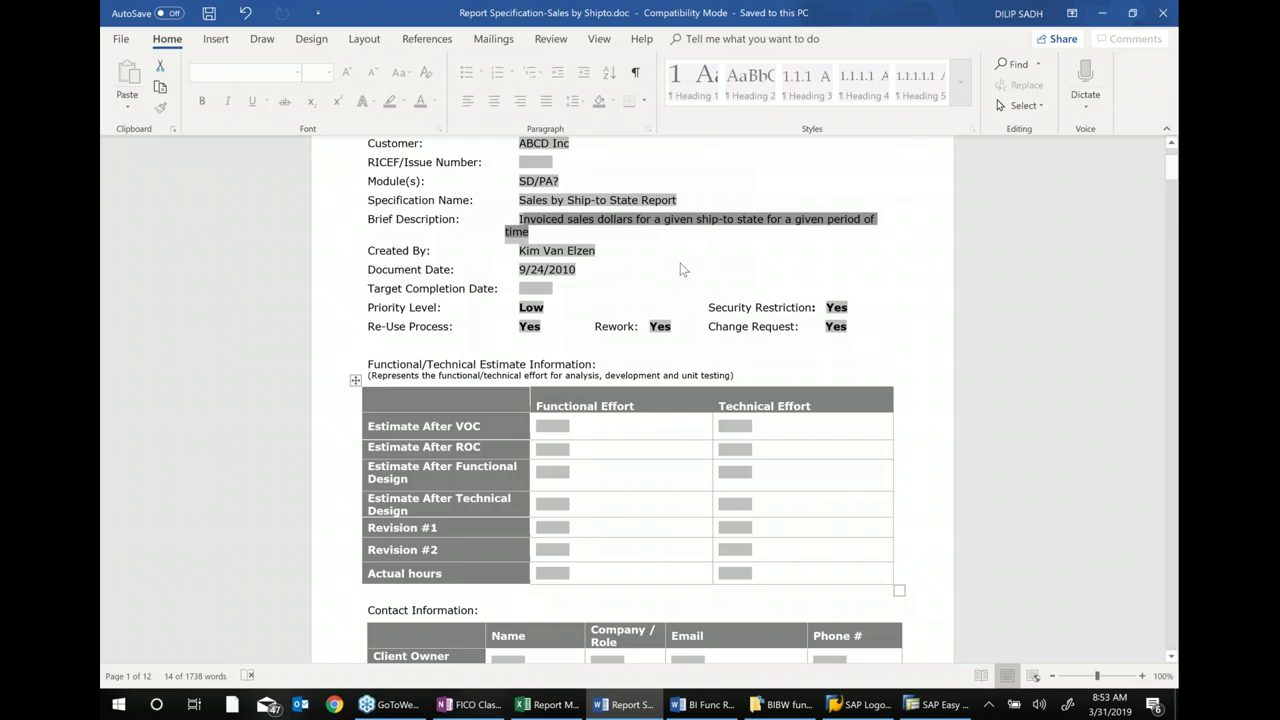
pyautogui.scroll(1, 662, 267)
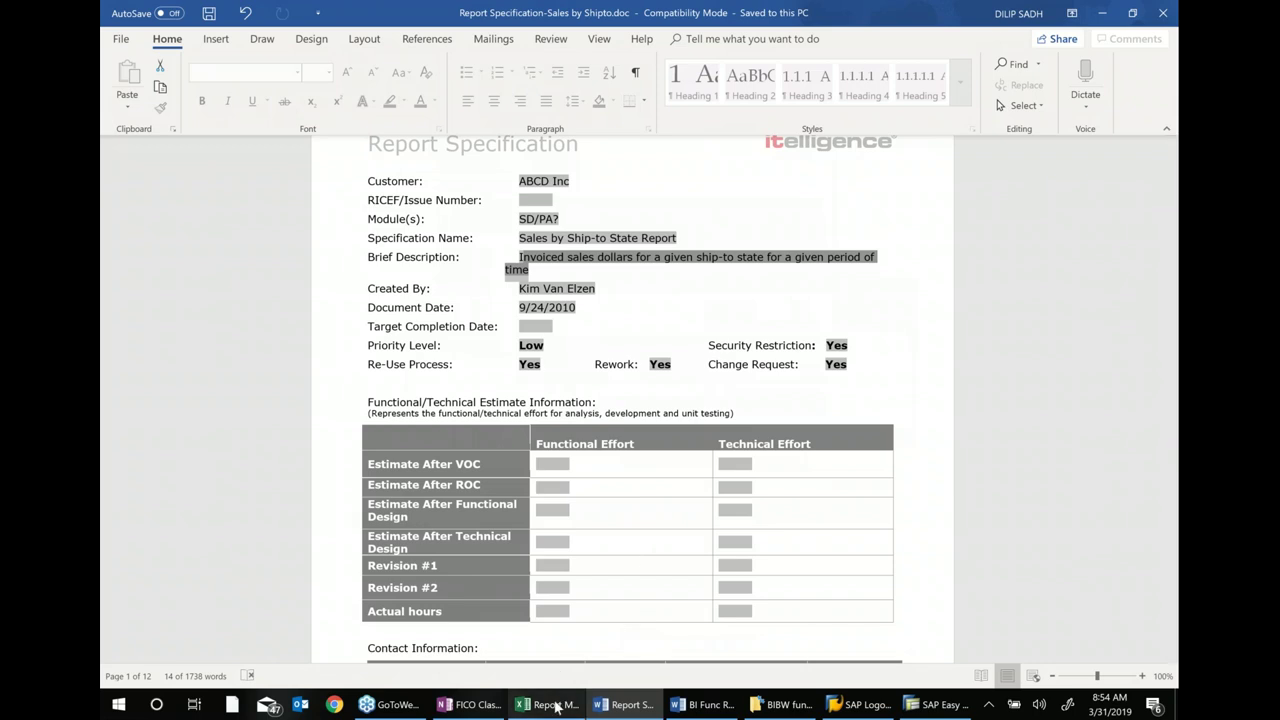
pyautogui.click(557, 707)
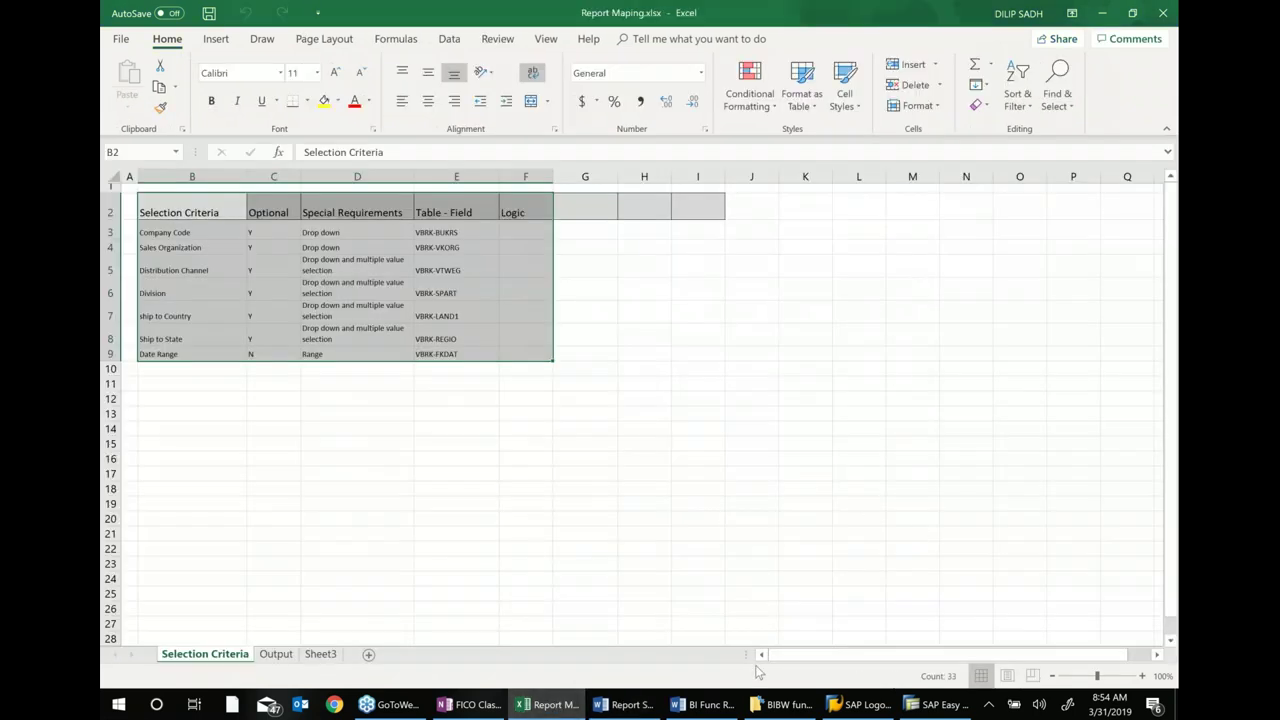
pyautogui.click(640, 705)
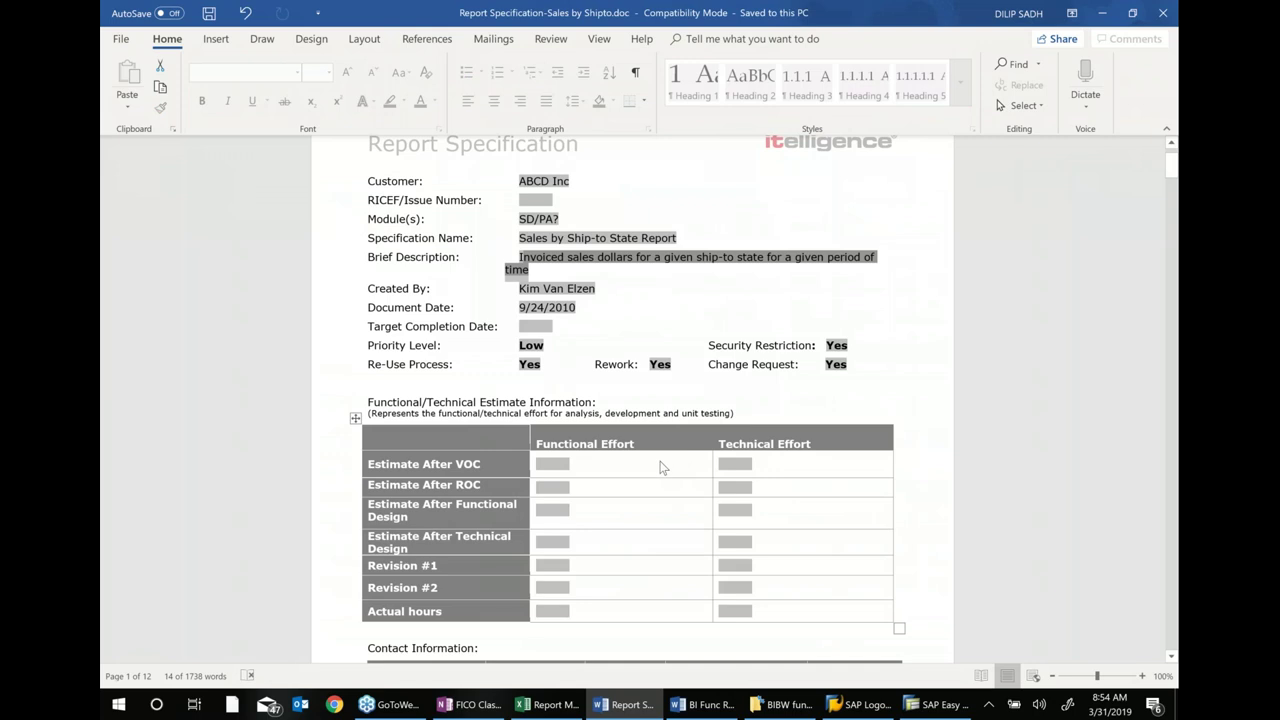
pyautogui.scroll(-1, 660, 467)
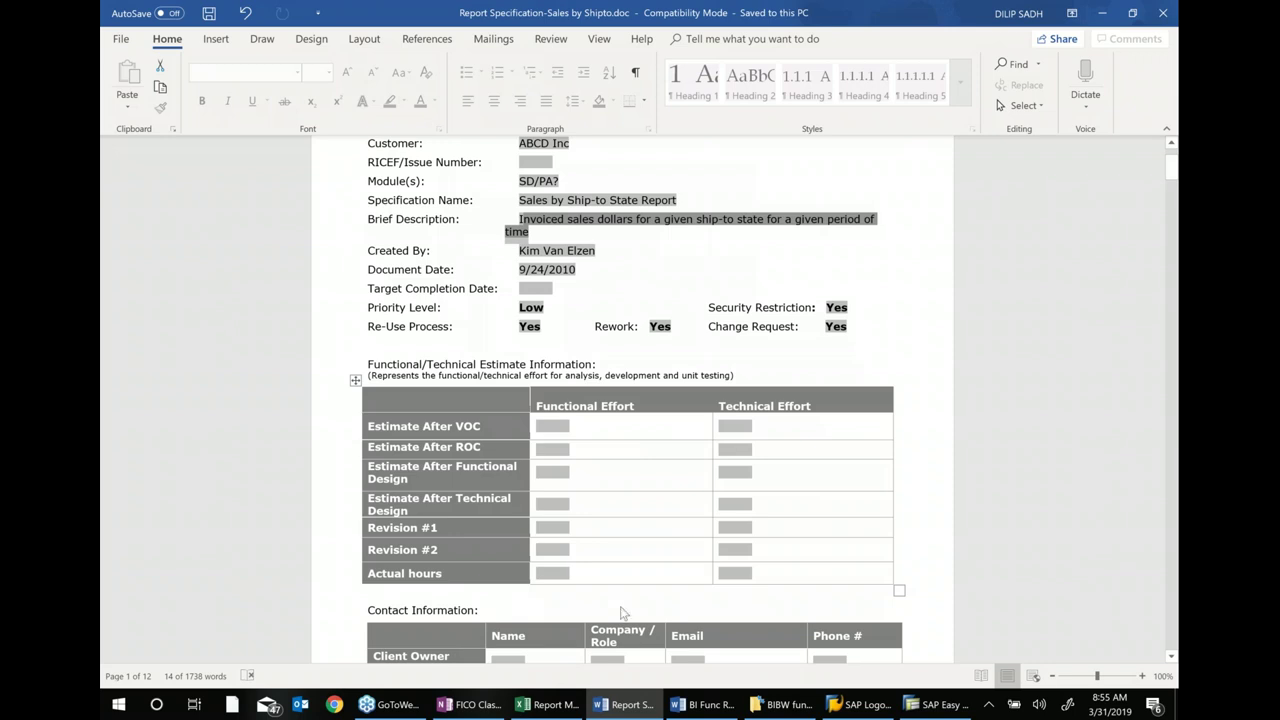
# Switch to the Report Maping workbook in Excel, glance at the Output sheet and return to the Selection Criteria sheet
pyautogui.click(562, 705)
pyautogui.click(471, 533)
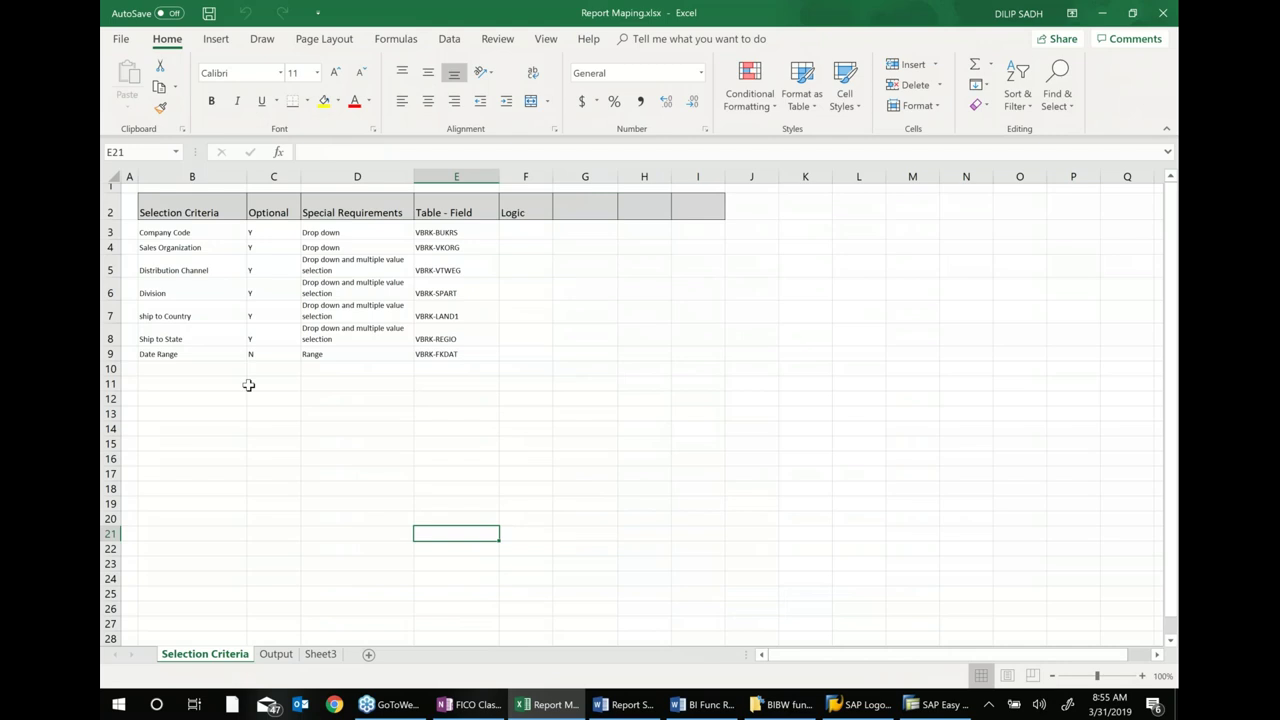
pyautogui.click(268, 654)
pyautogui.click(205, 654)
# Go through the selection criteria entries one by one, from Company Code down to Date Range
pyautogui.click(206, 234)
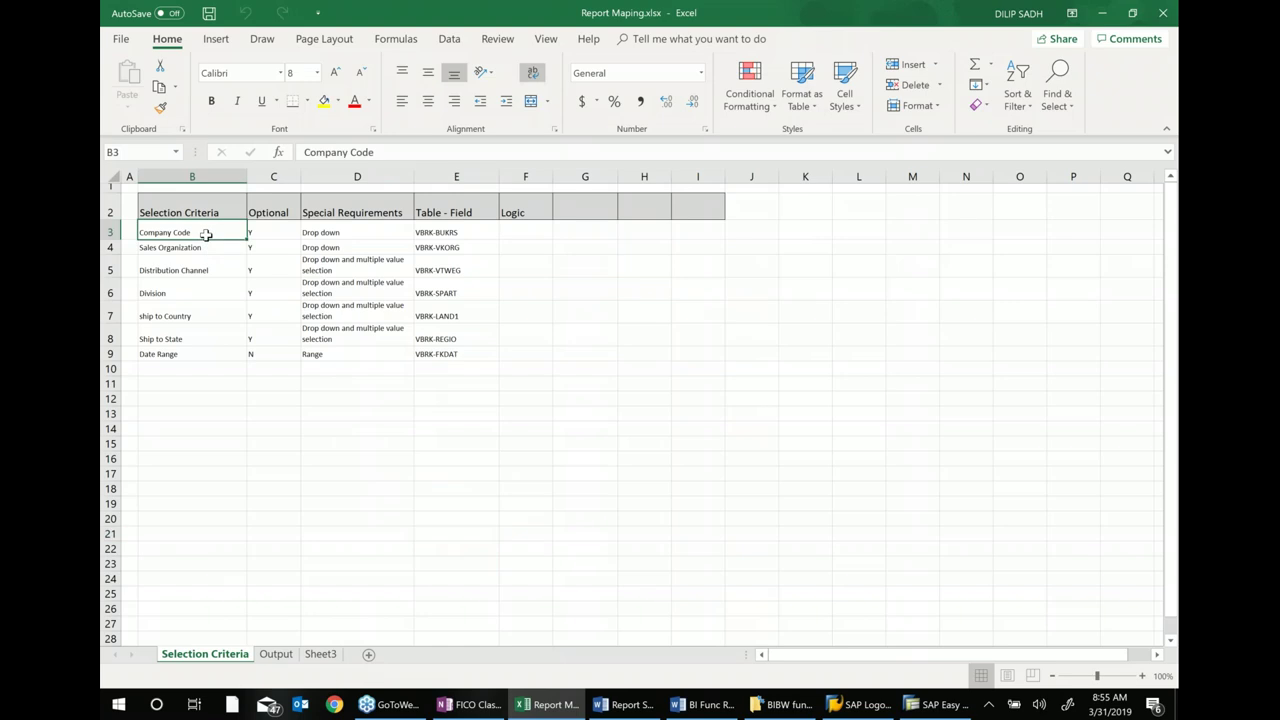
pyautogui.click(203, 248)
pyautogui.click(200, 267)
pyautogui.click(195, 294)
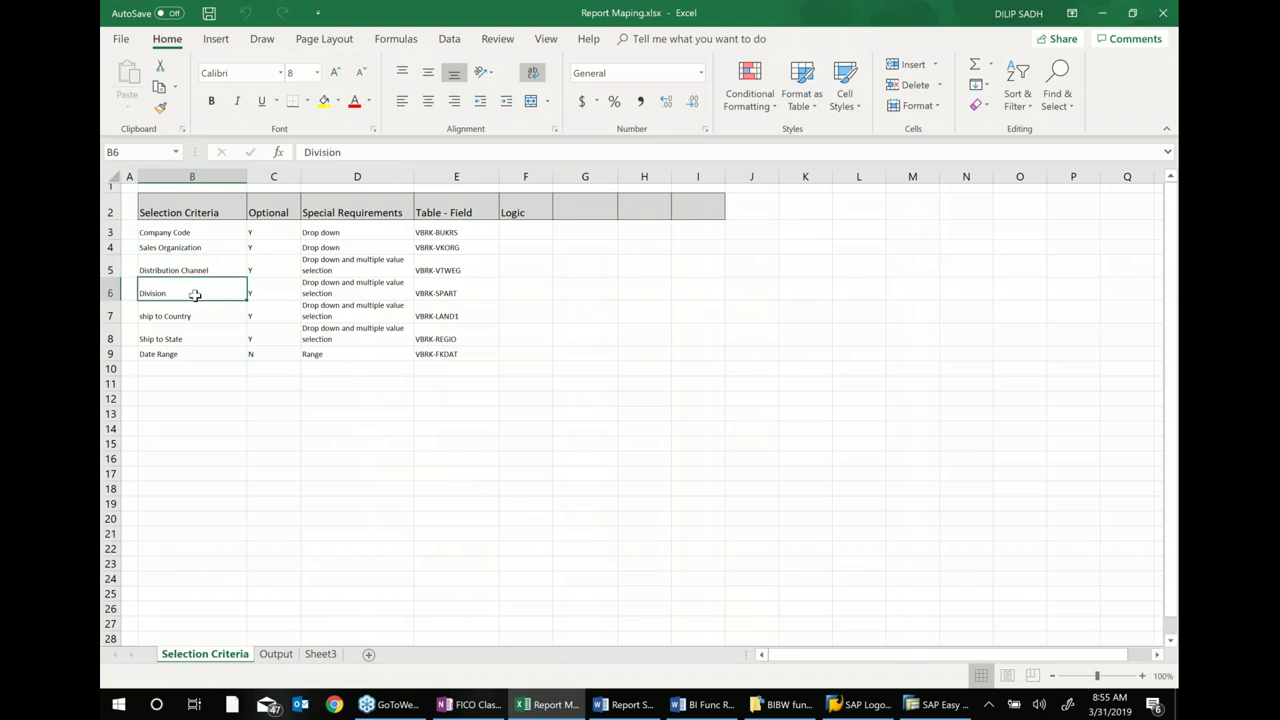
pyautogui.click(193, 313)
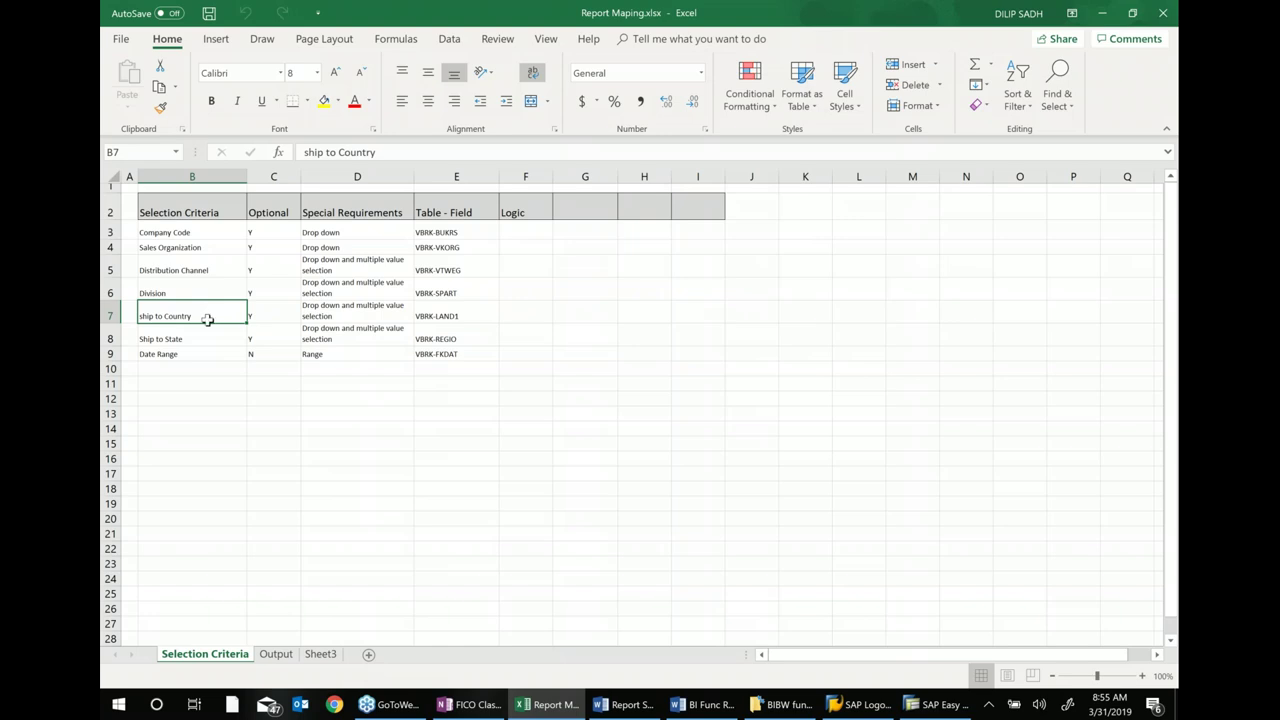
pyautogui.click(206, 333)
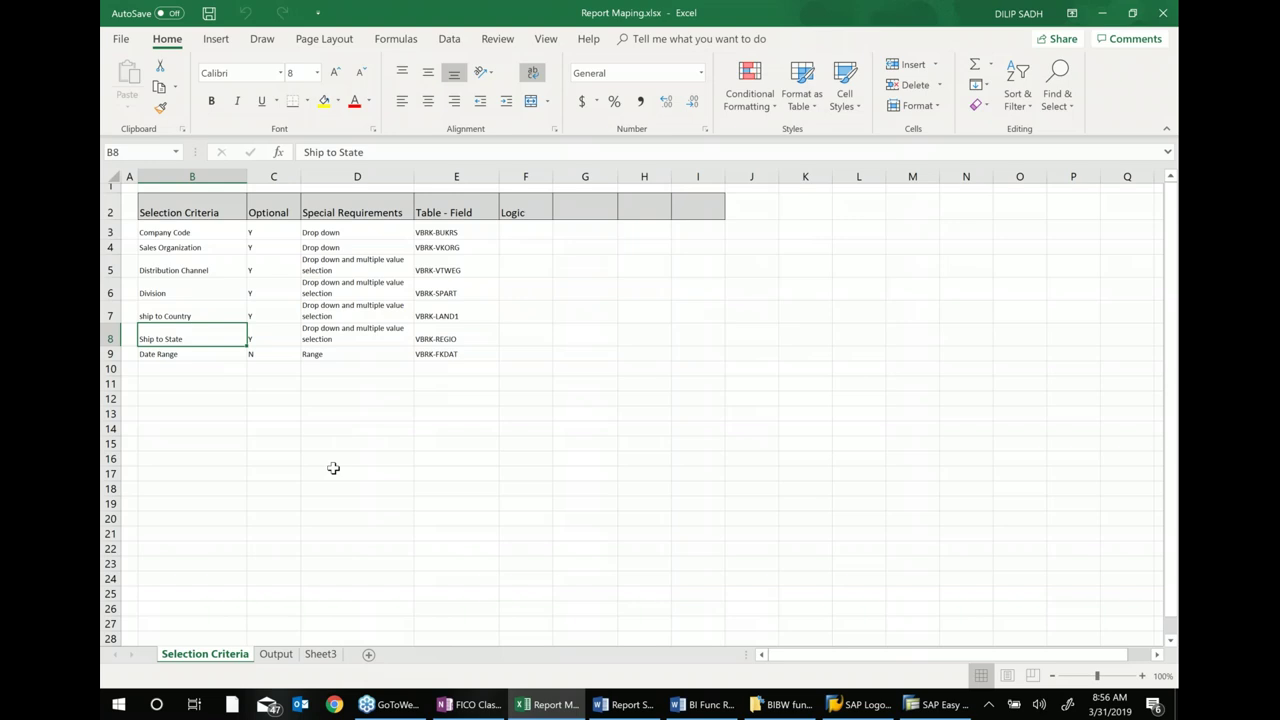
pyautogui.click(179, 354)
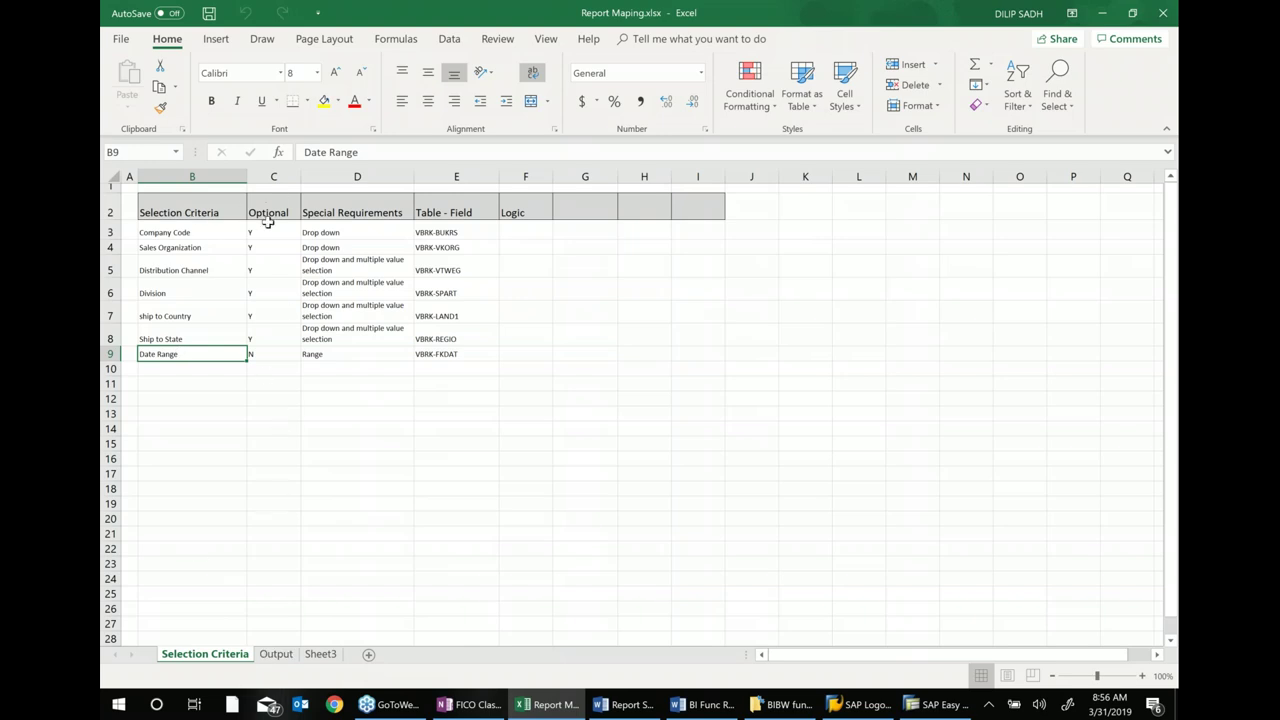
# Review the Optional flag of each selection criterion, from Company Code down to Date Range
pyautogui.moveTo(268, 226); pyautogui.dragTo(269, 354)
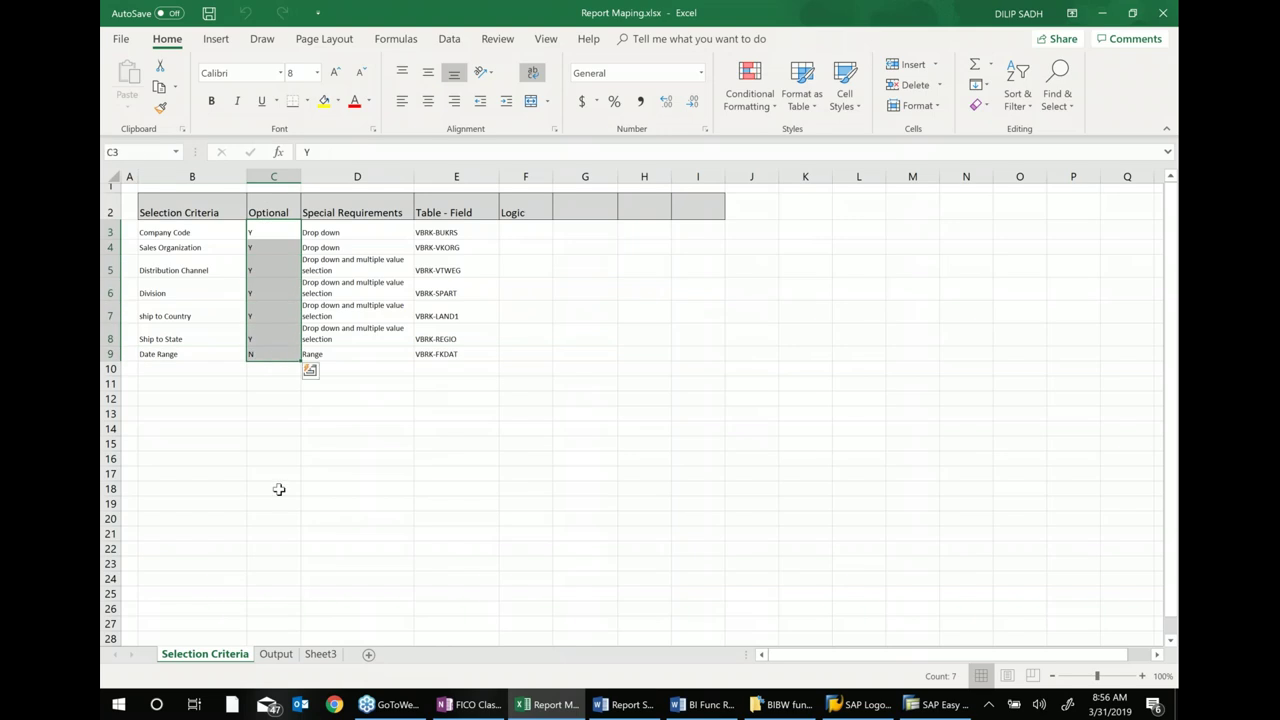
pyautogui.click(270, 234)
pyautogui.click(266, 246)
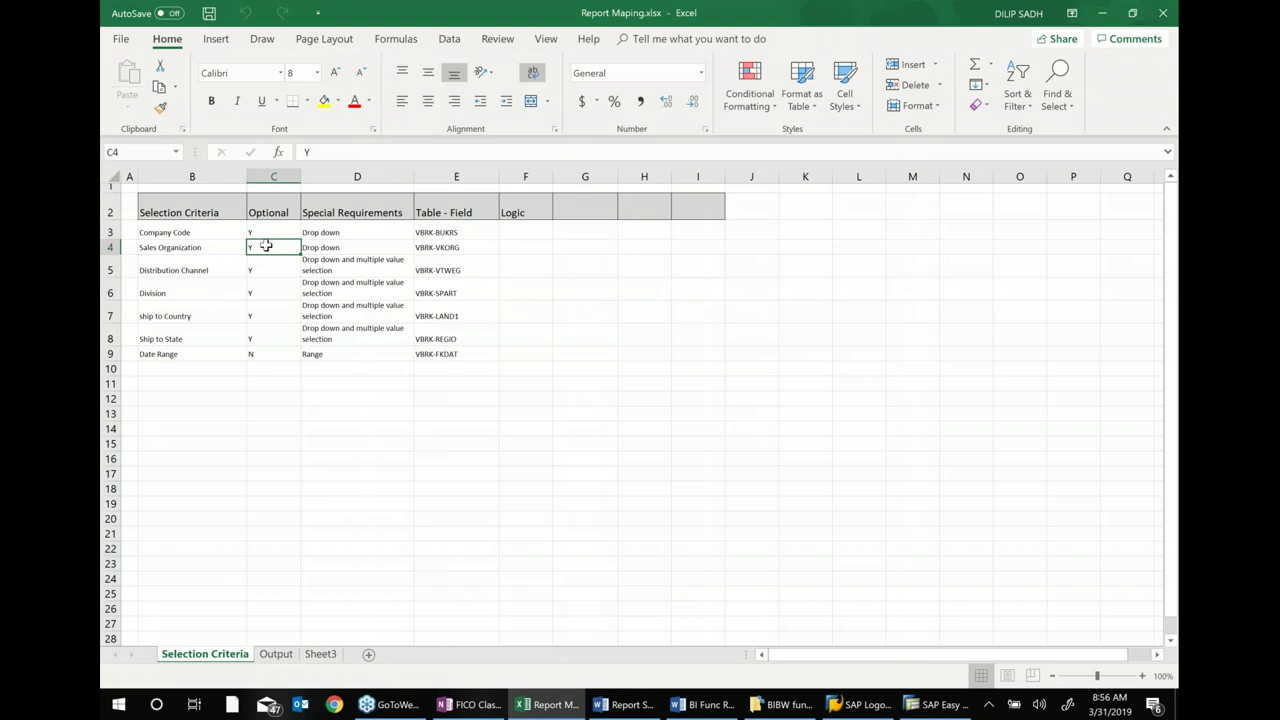
pyautogui.click(253, 274)
pyautogui.click(253, 291)
pyautogui.click(253, 314)
pyautogui.click(252, 336)
pyautogui.click(252, 356)
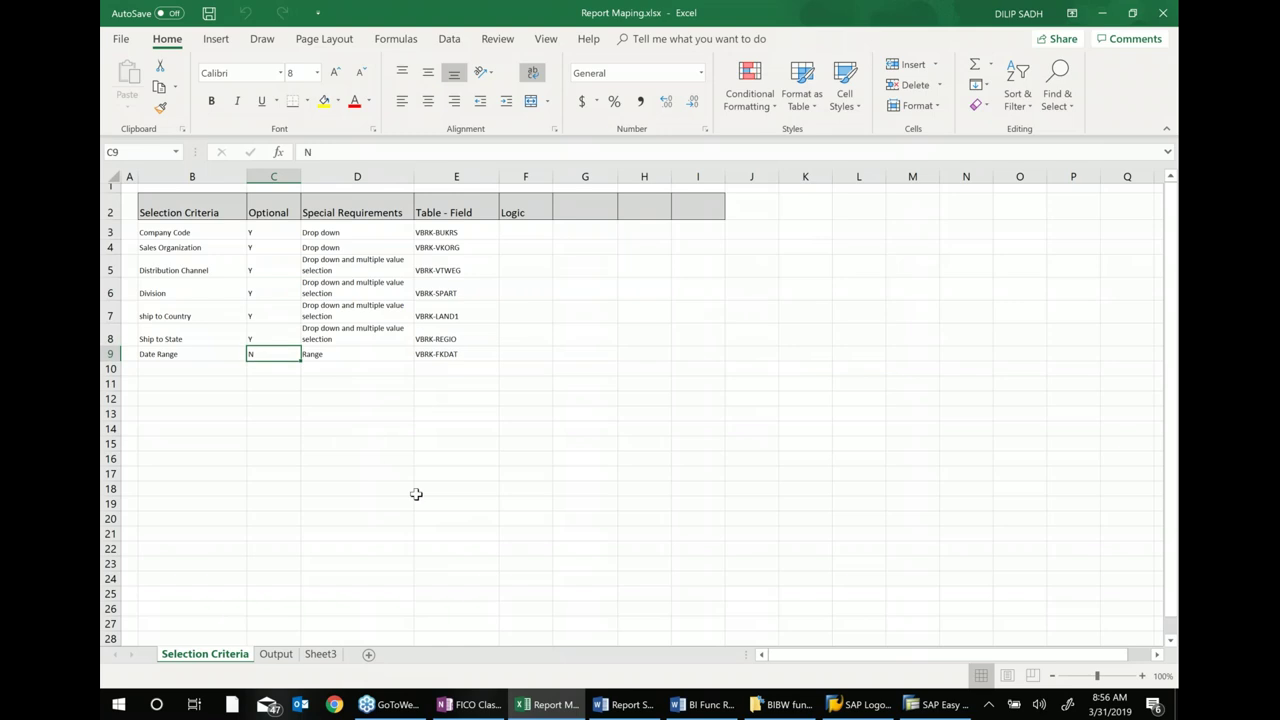
# Check Company Code's special requirement, switch to SAP's Vendor List report, and view the company code value list, closing it without a choice
pyautogui.click(367, 237)
pyautogui.click(938, 706)
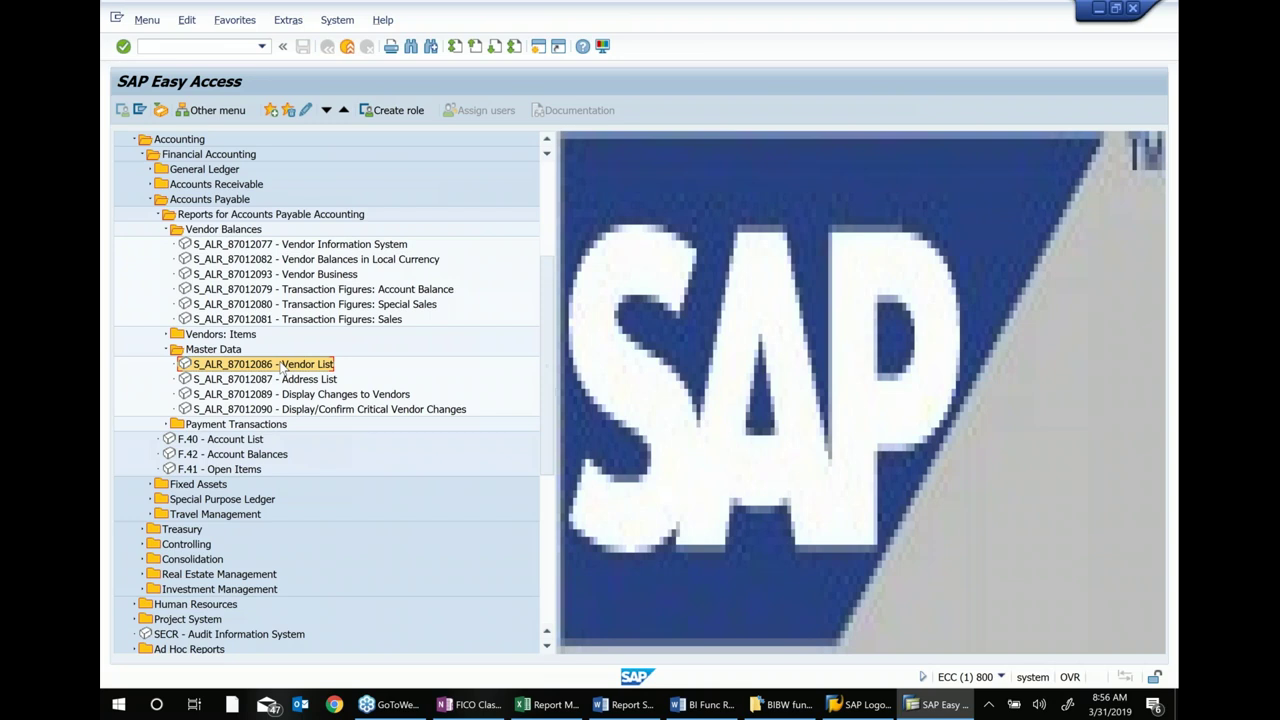
pyautogui.click(283, 367)
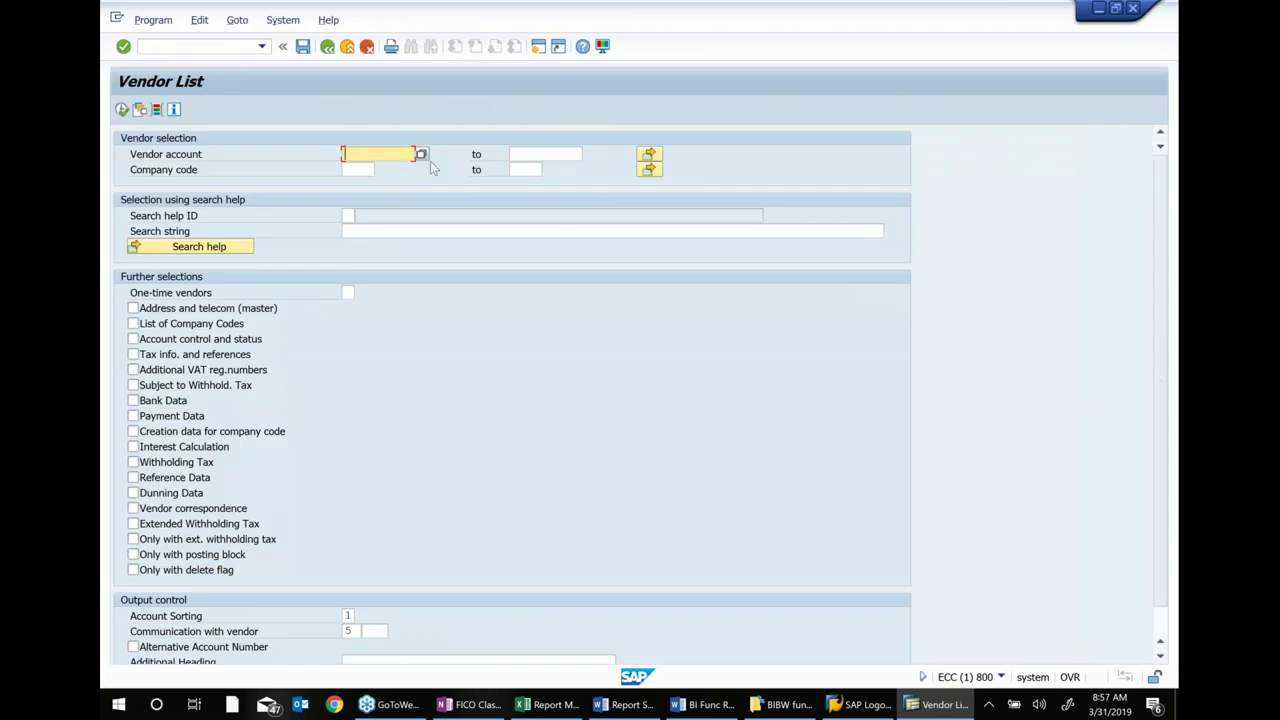
pyautogui.click(358, 169)
pyautogui.press('F8')
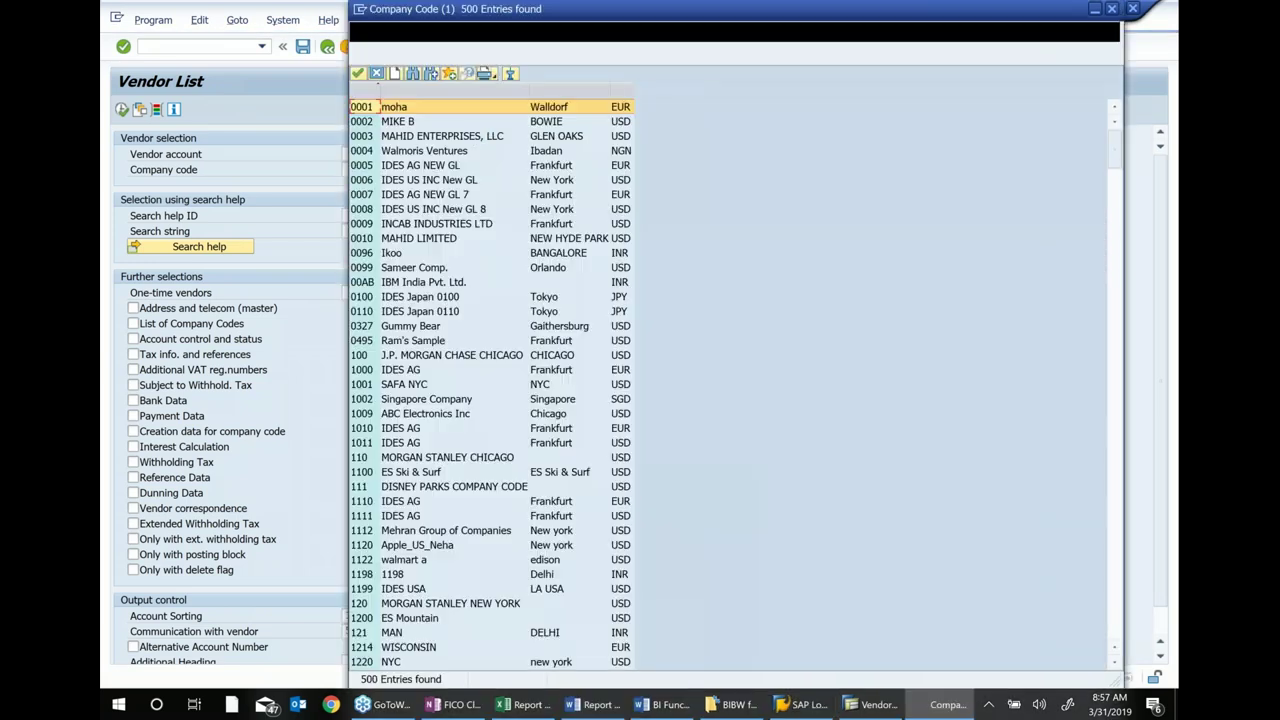
pyautogui.click(376, 74)
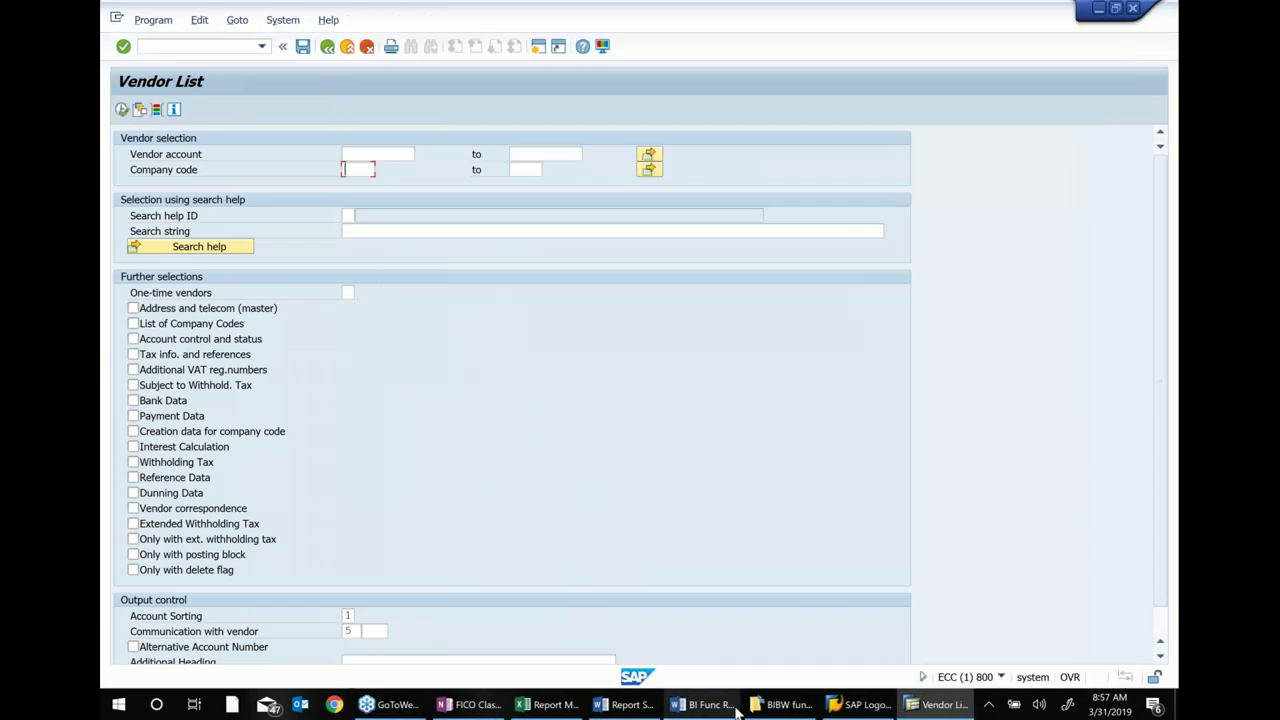
# Return to the Report Maping workbook and review the special requirements of the selection criteria from Company Code down to Division
pyautogui.click(548, 705)
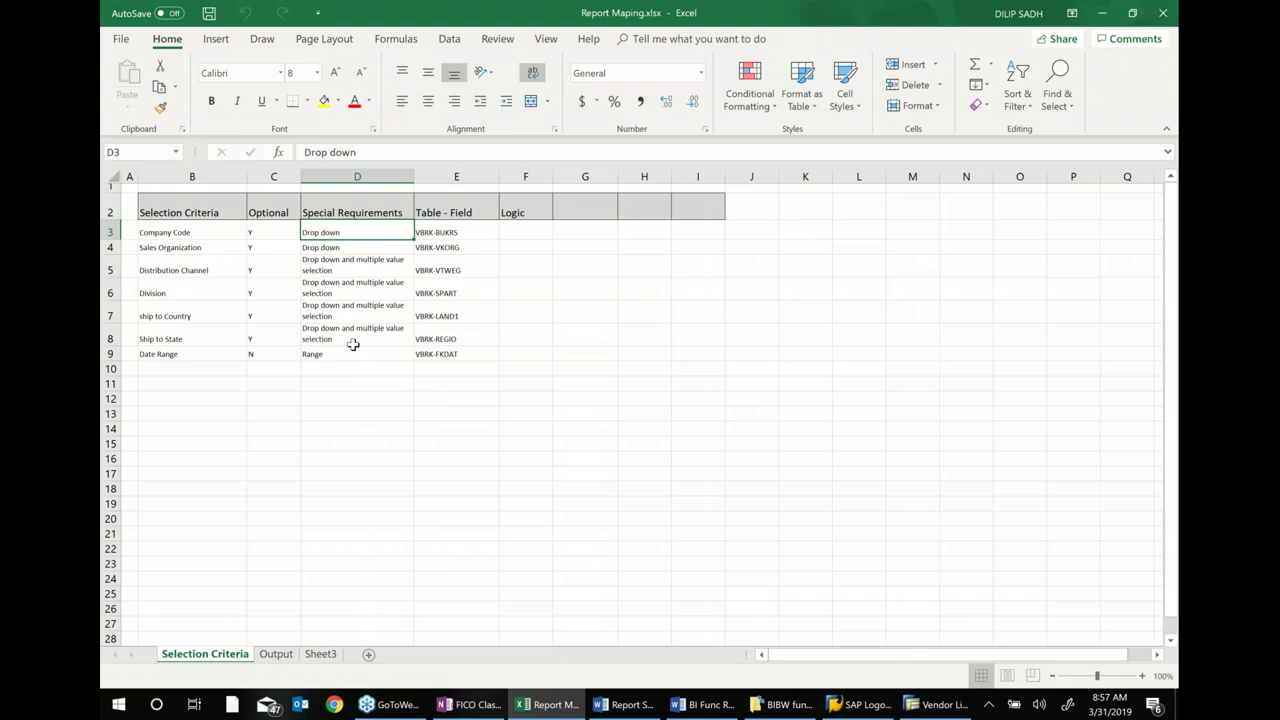
pyautogui.click(349, 246)
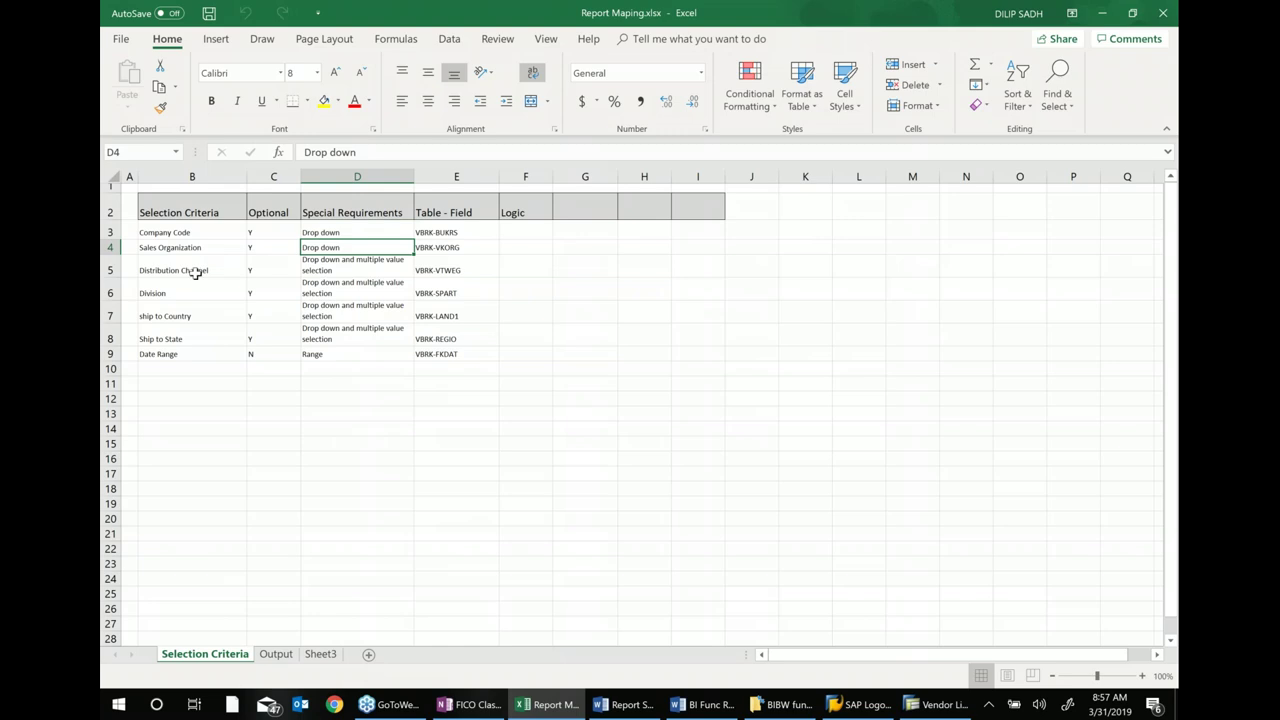
pyautogui.click(337, 265)
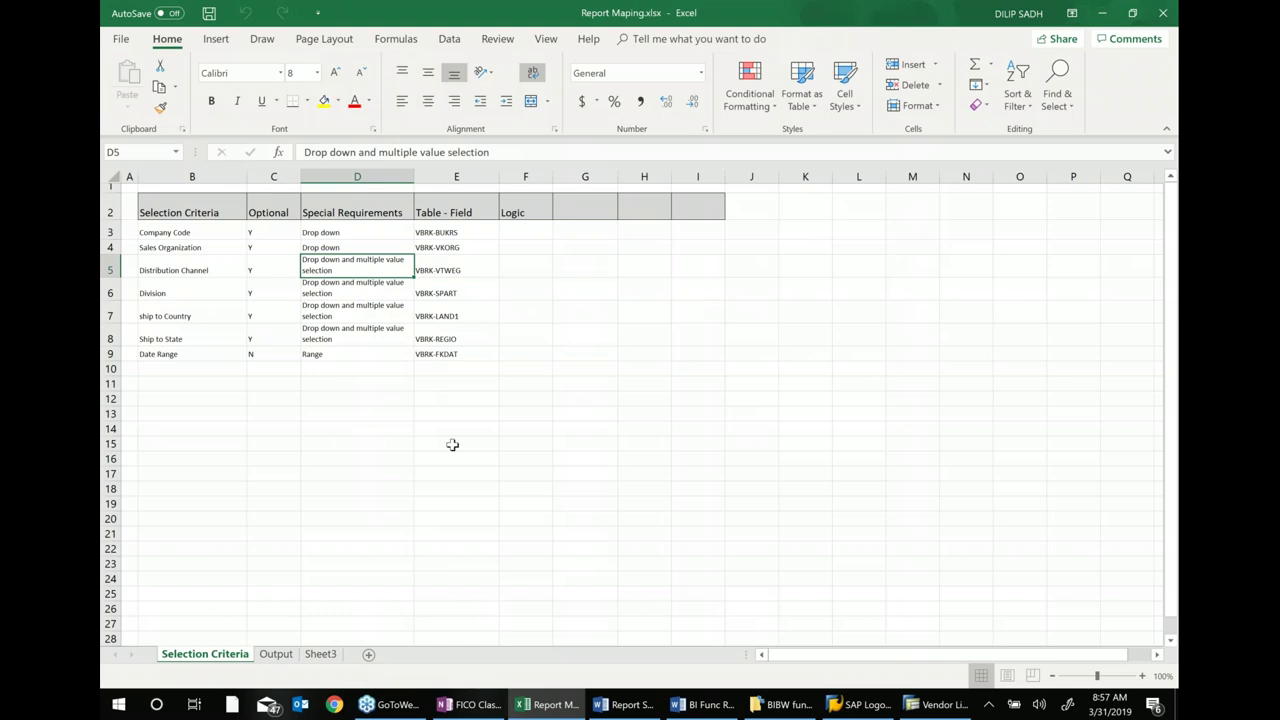
pyautogui.press('Up')
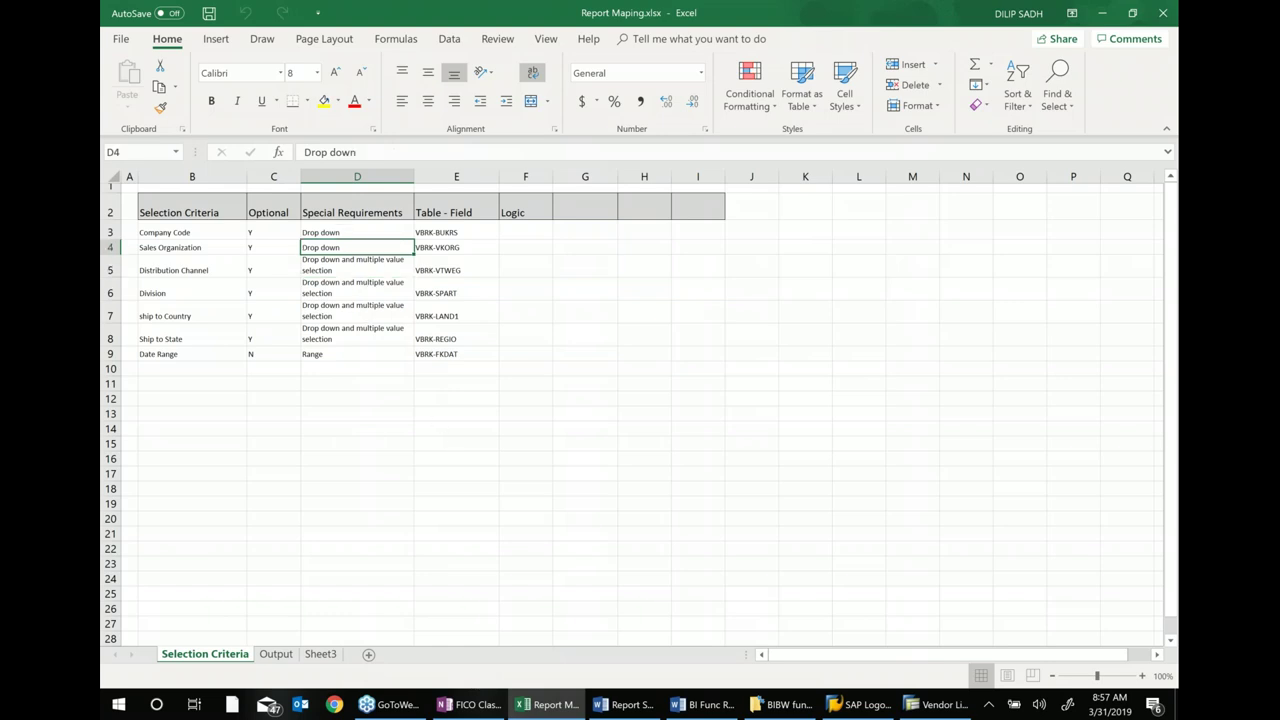
pyautogui.click(334, 231)
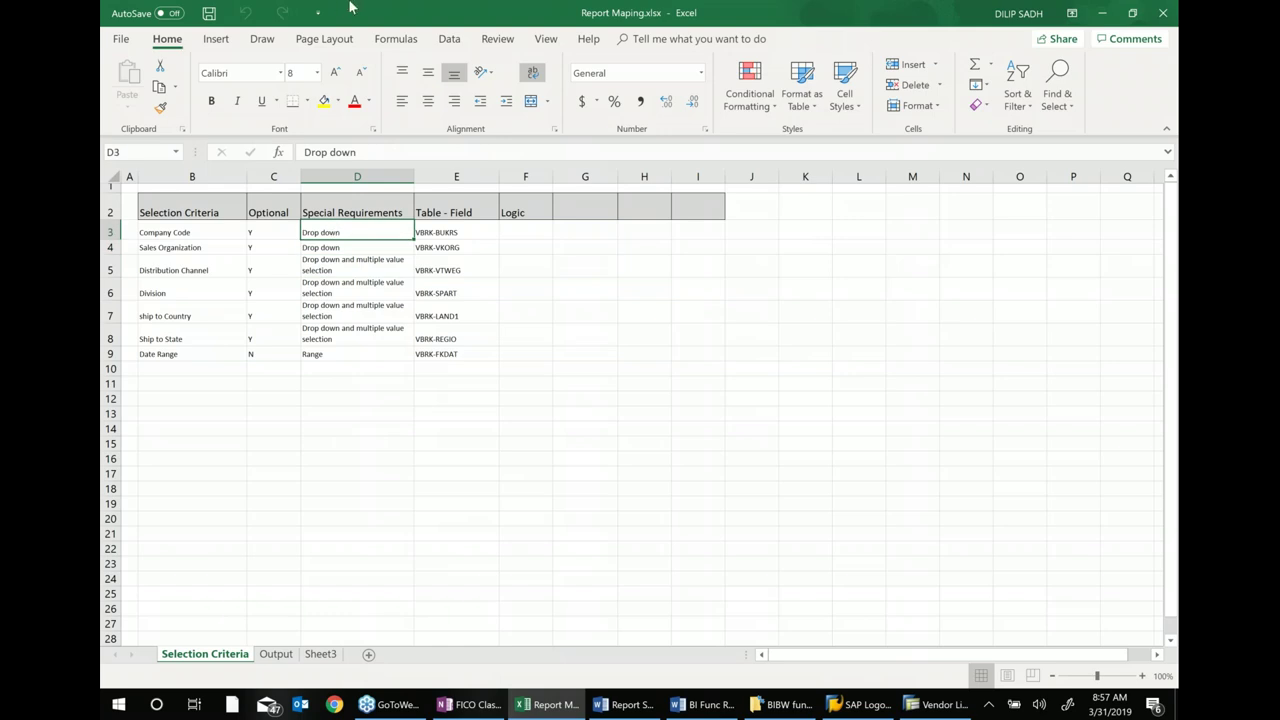
pyautogui.click(326, 258)
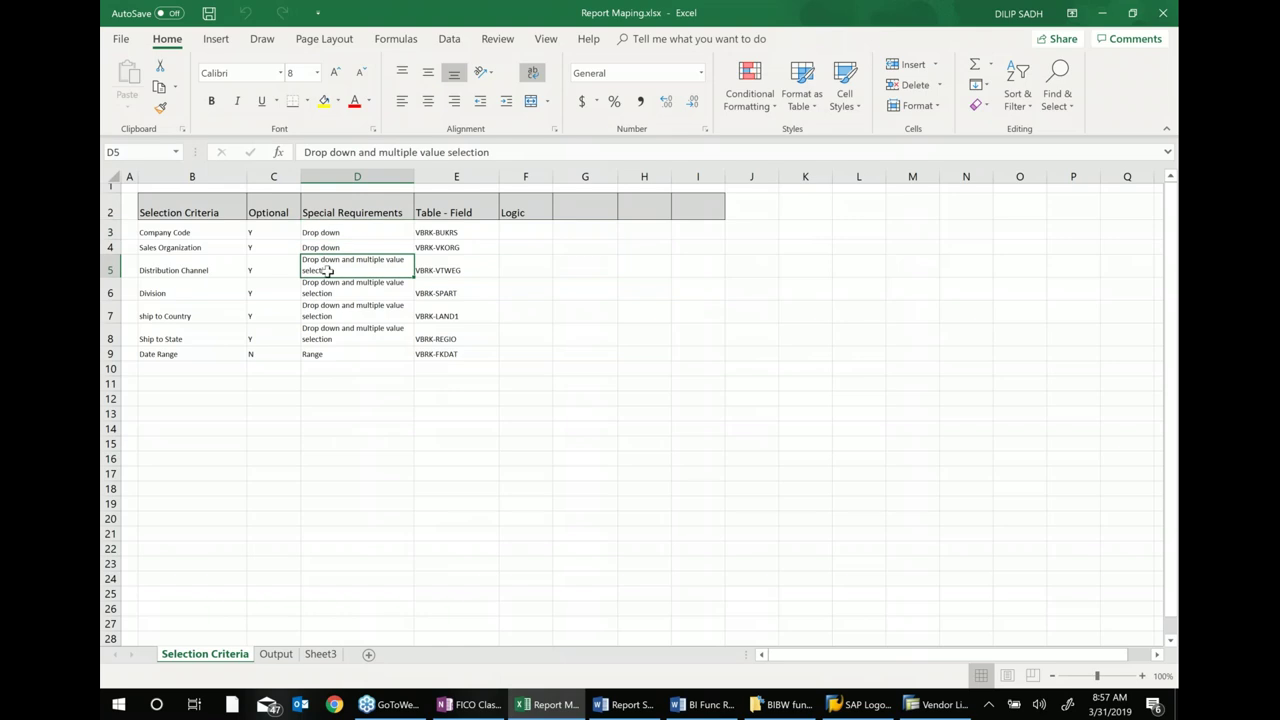
pyautogui.click(328, 291)
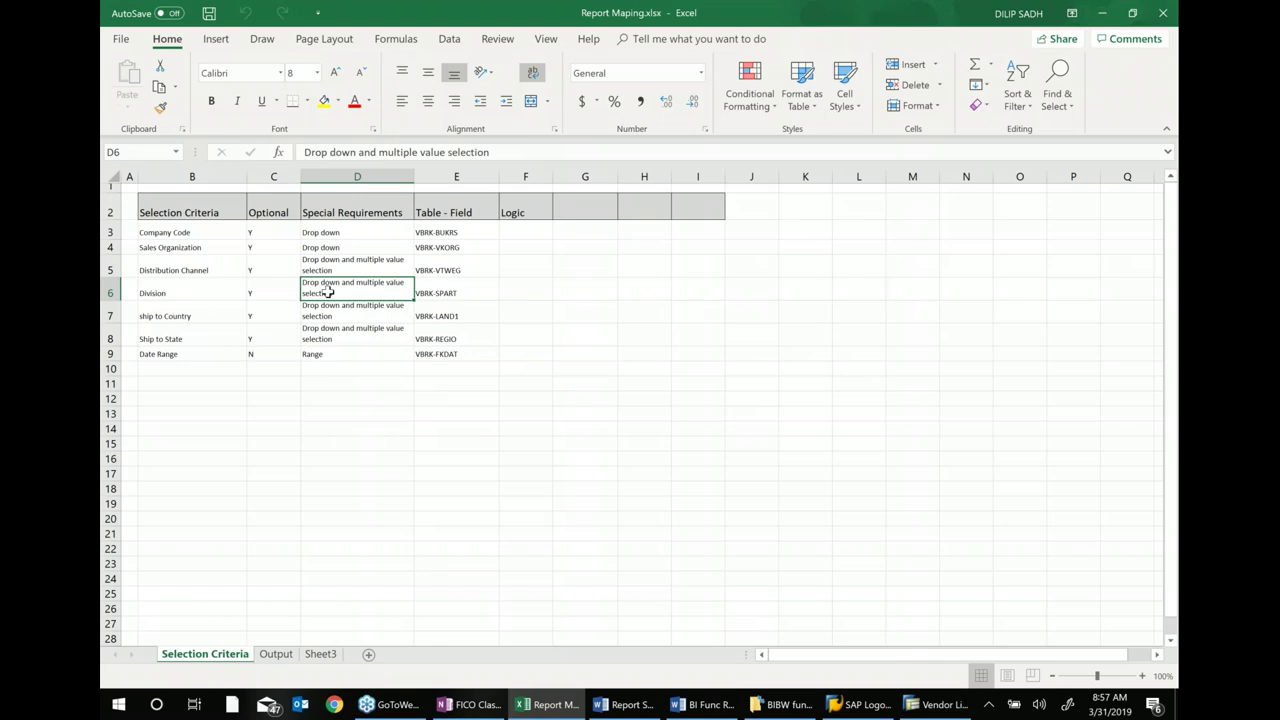
# Switch to SAP's Vendor List report and view the multiple selection options for Company code, closing them without entering values
pyautogui.click(906, 708)
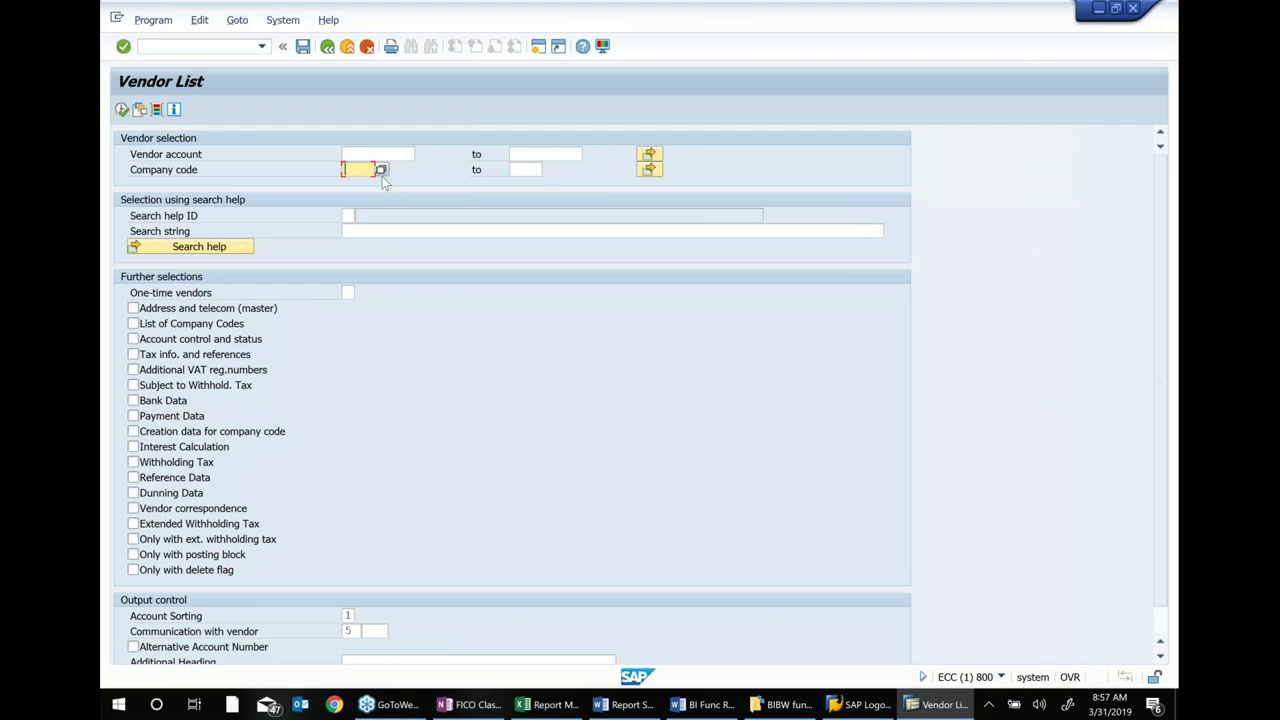
pyautogui.click(650, 170)
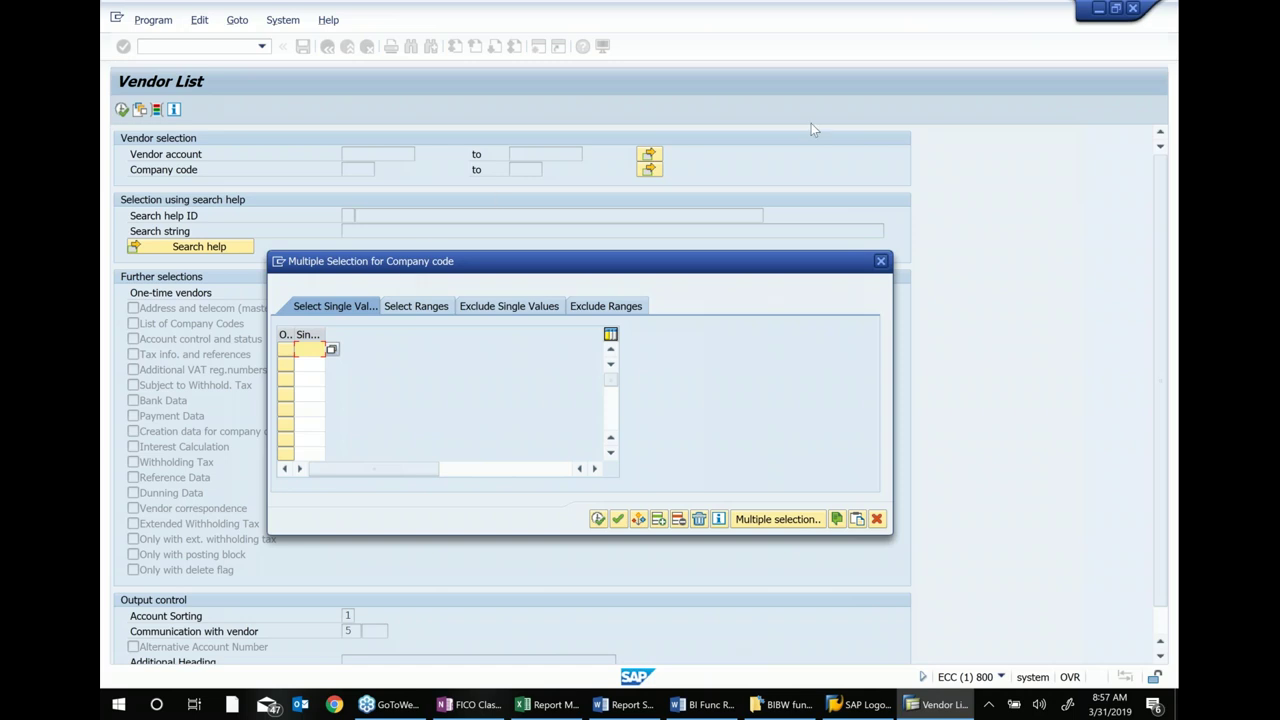
pyautogui.click(879, 262)
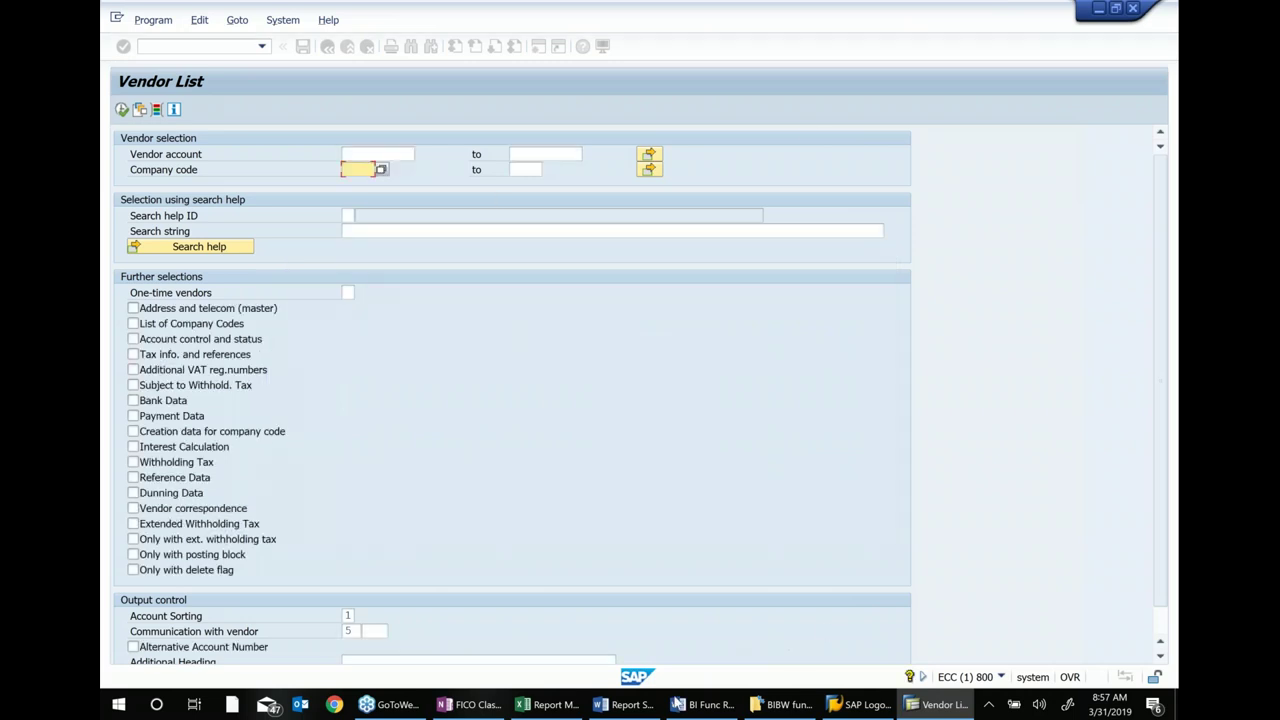
# Go back to the Excel workbook and review the special requirements for ship to Country, Ship to State and Date Range
pyautogui.click(547, 704)
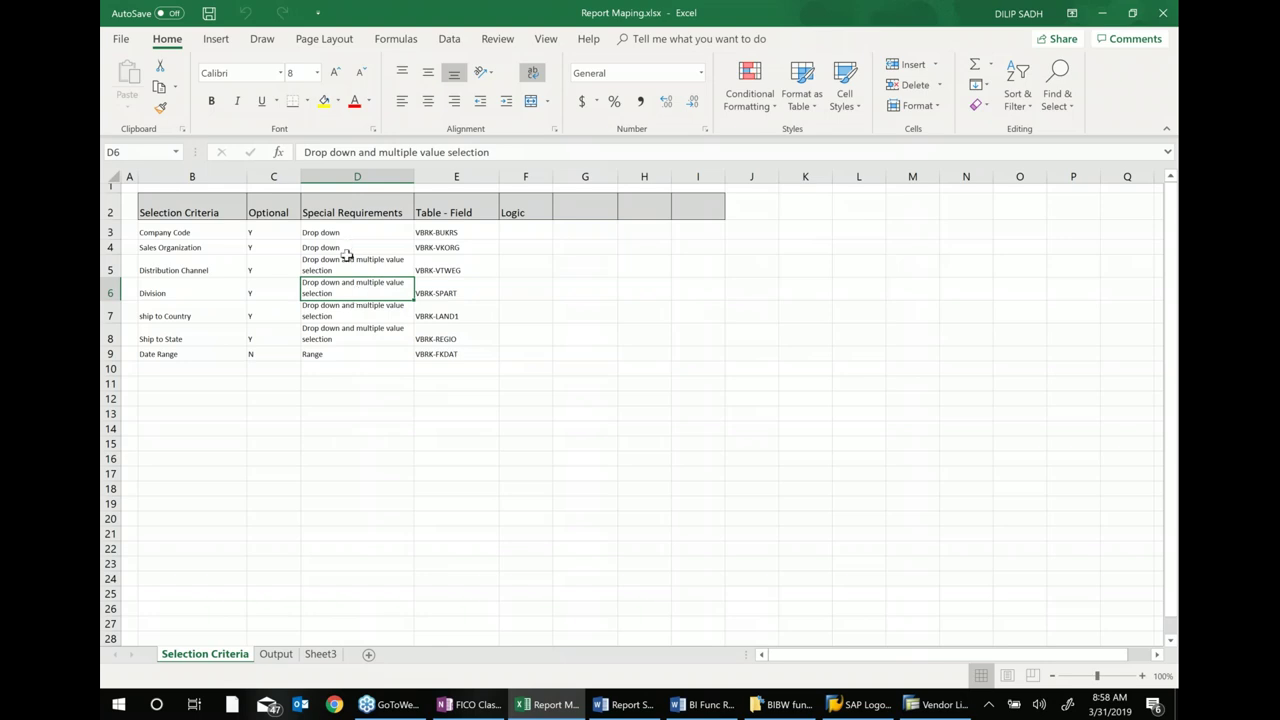
pyautogui.click(325, 316)
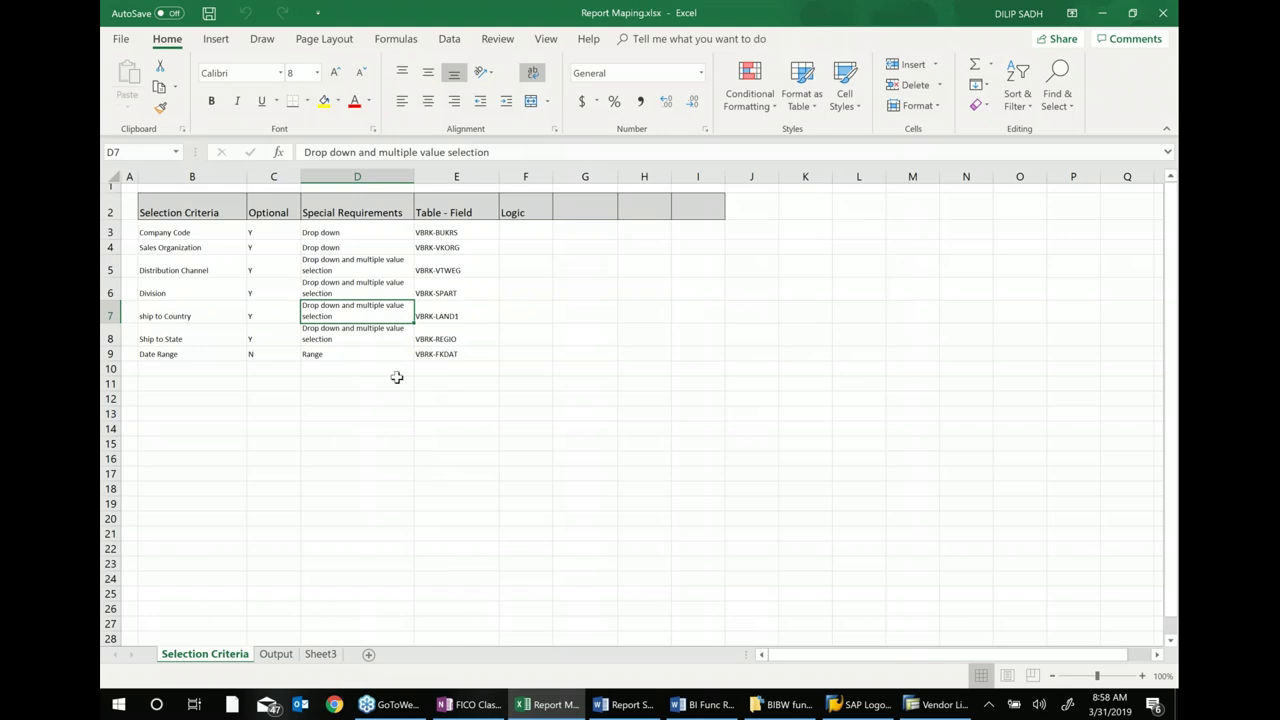
pyautogui.click(371, 339)
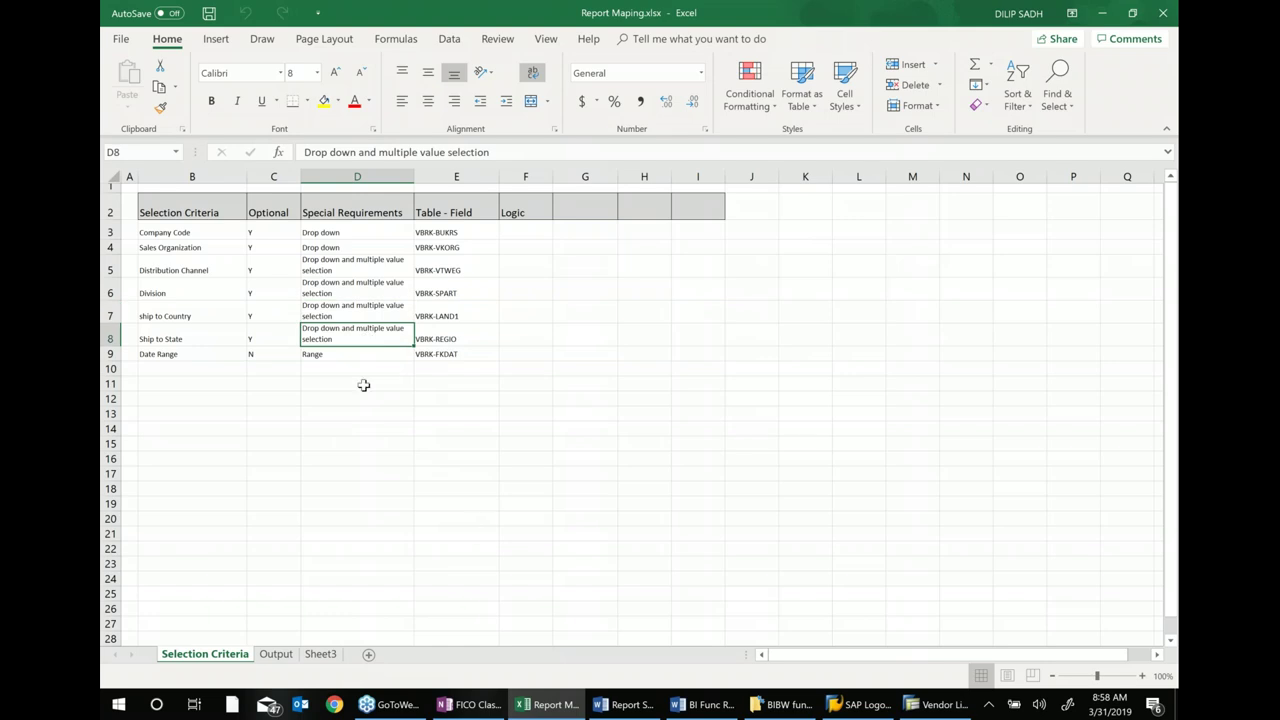
pyautogui.click(327, 354)
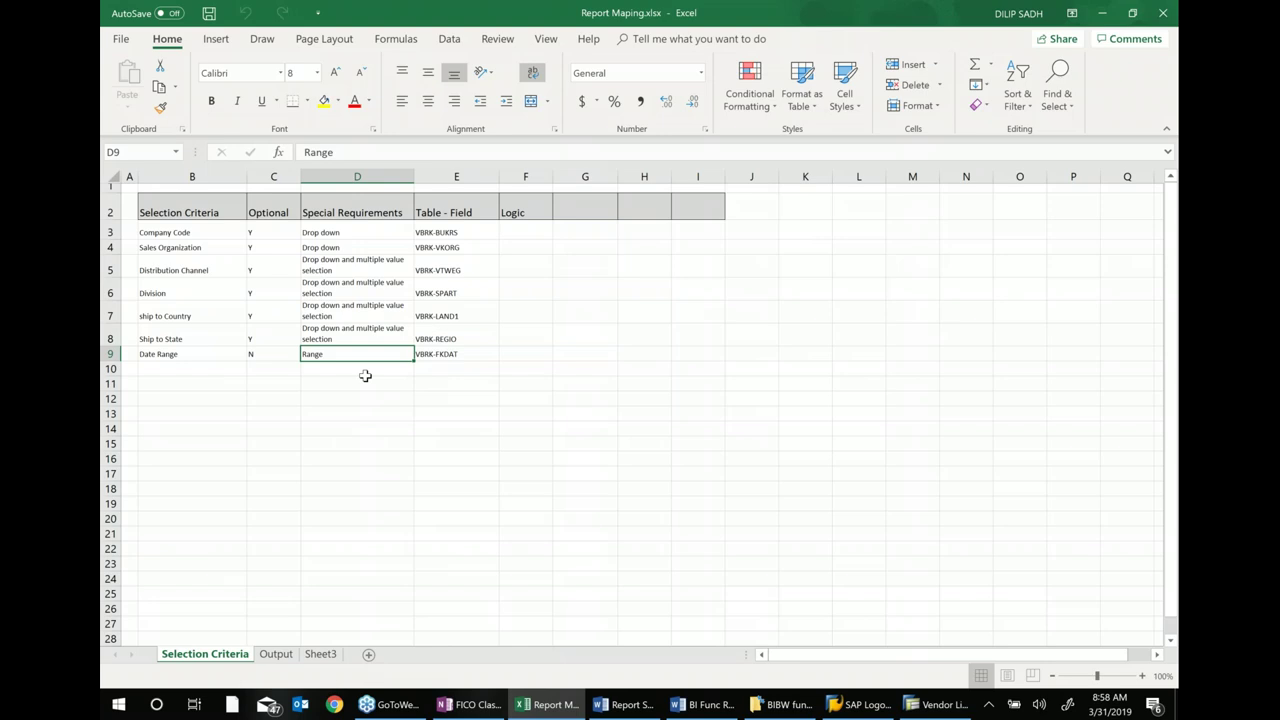
# Switch to SAP, leave Vendor List, open the Vendor Business report and examine the from and to fields of its reporting periods
pyautogui.click(940, 704)
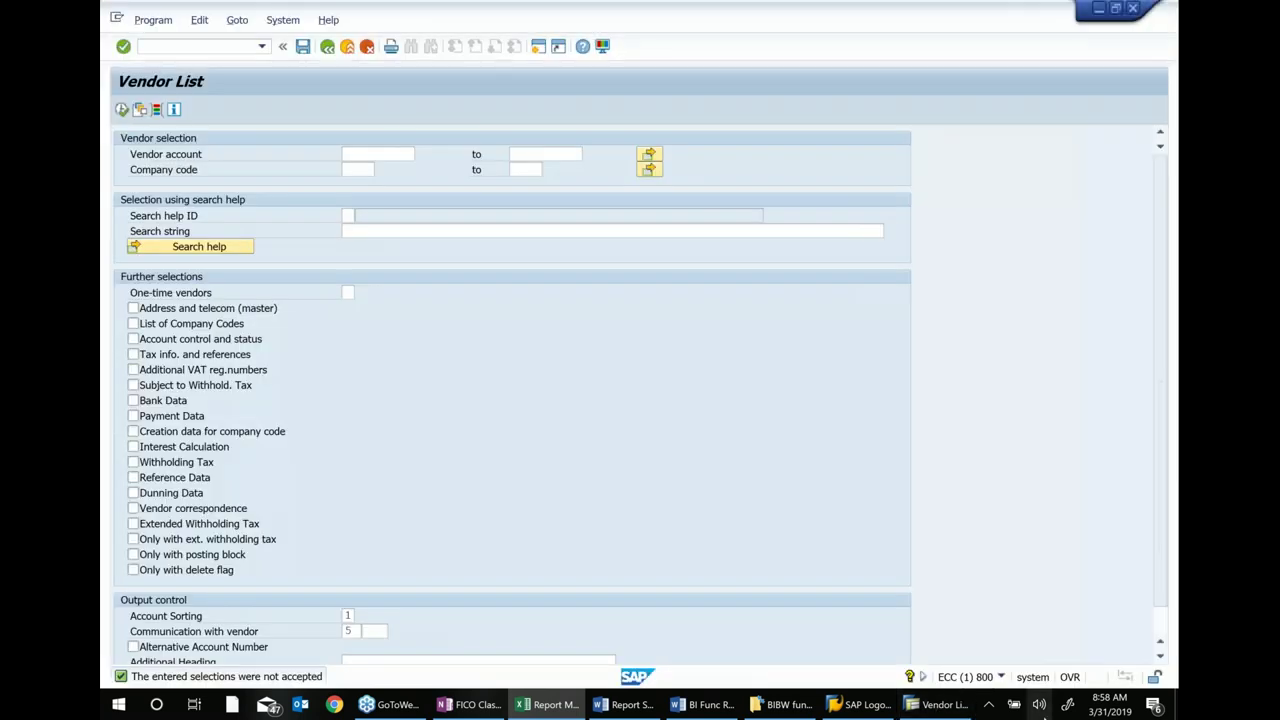
pyautogui.scroll(-1, 624, 441)
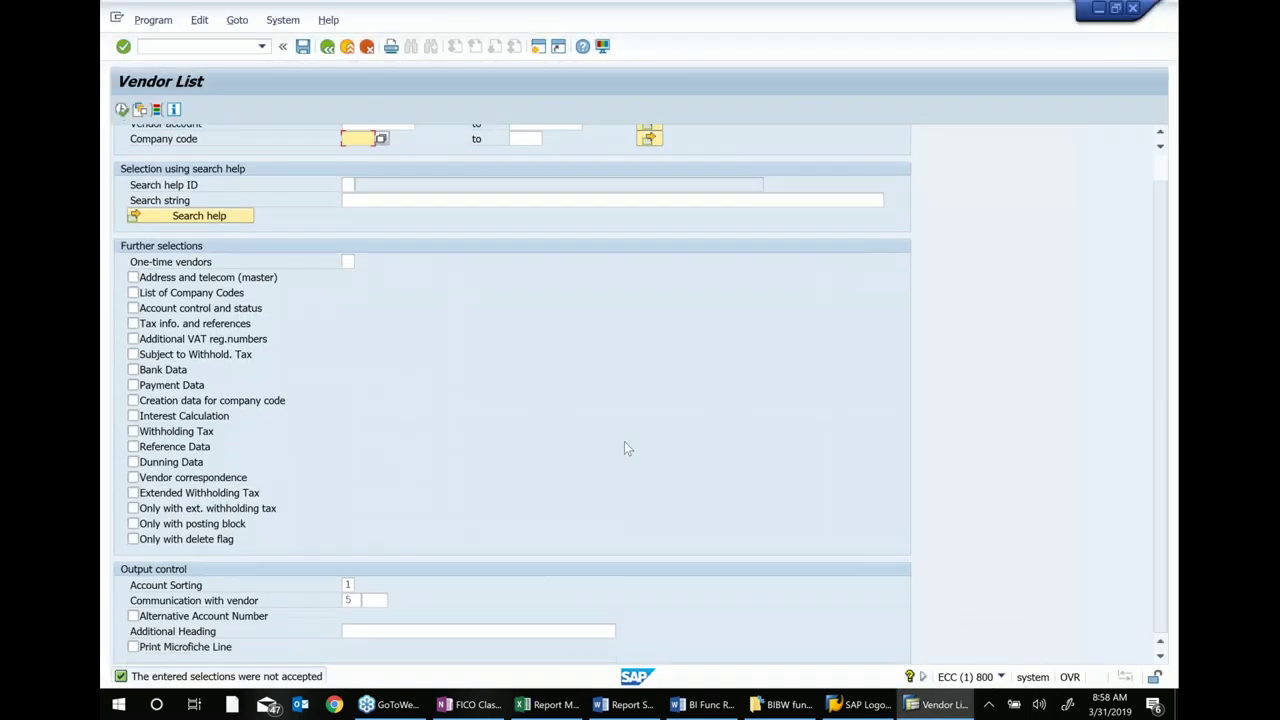
pyautogui.click(327, 47)
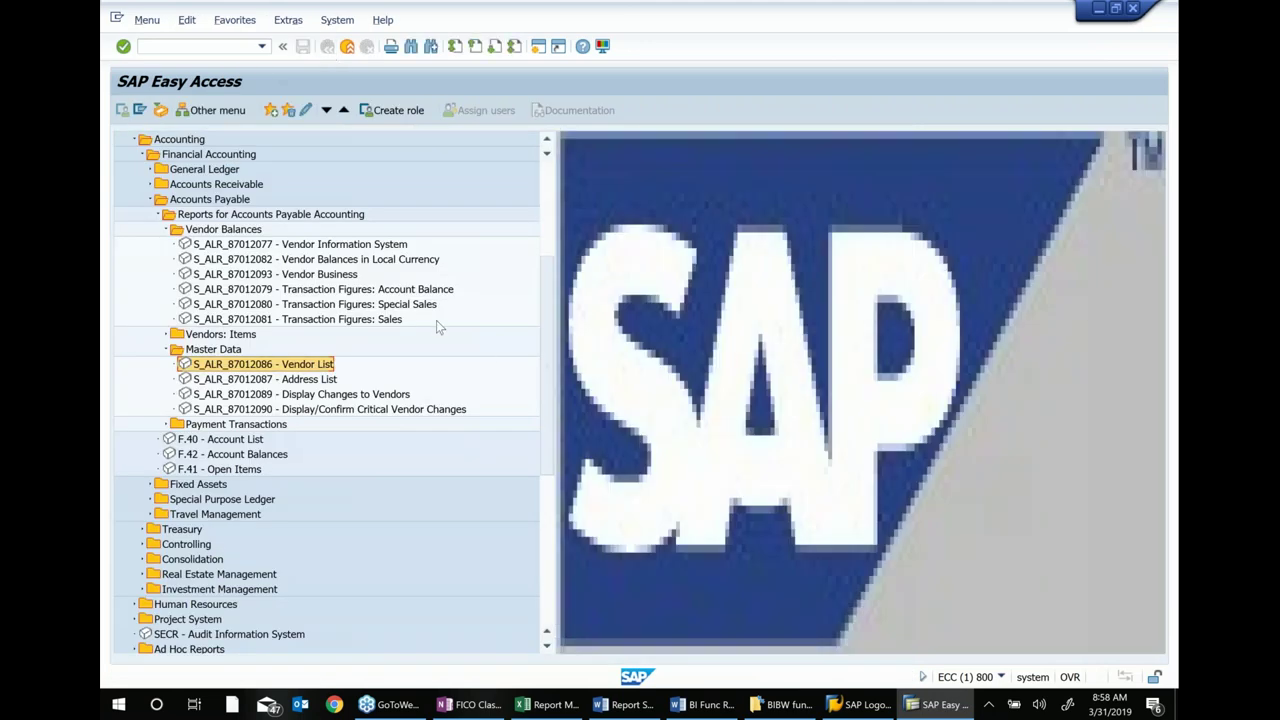
pyautogui.doubleClick(314, 276)
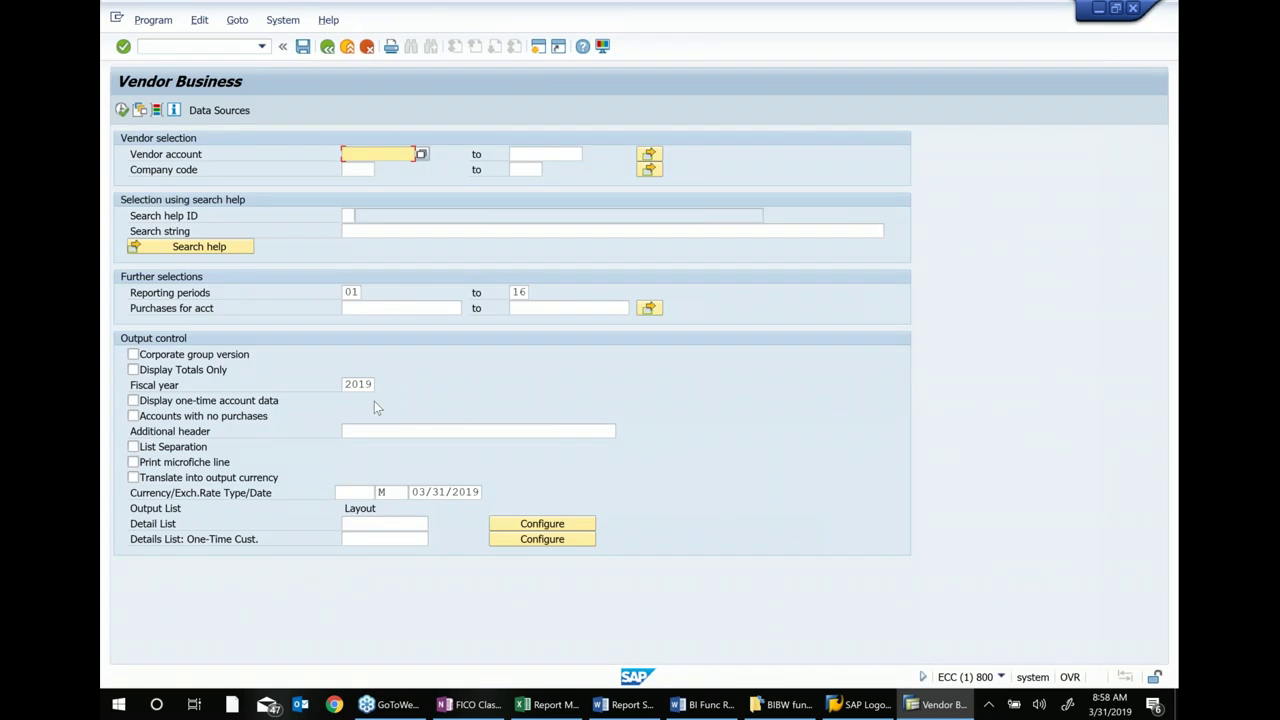
pyautogui.click(350, 292)
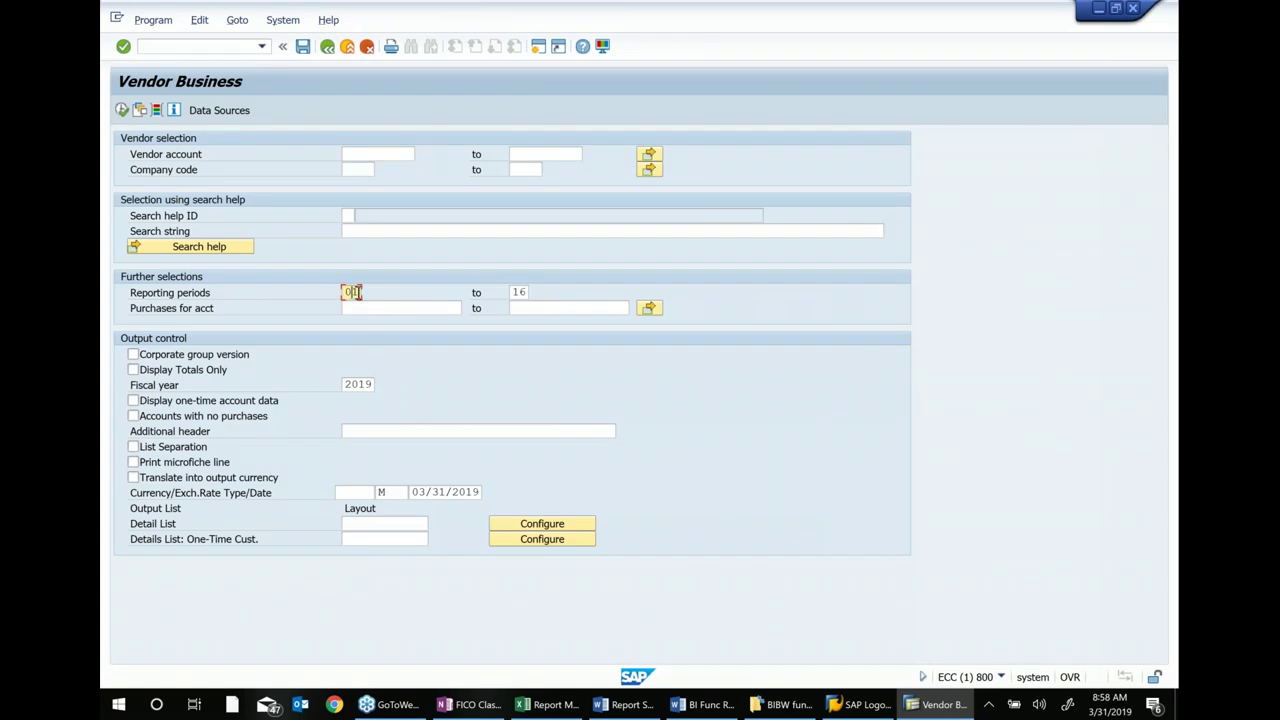
pyautogui.click(522, 292)
pyautogui.moveTo(566, 706)
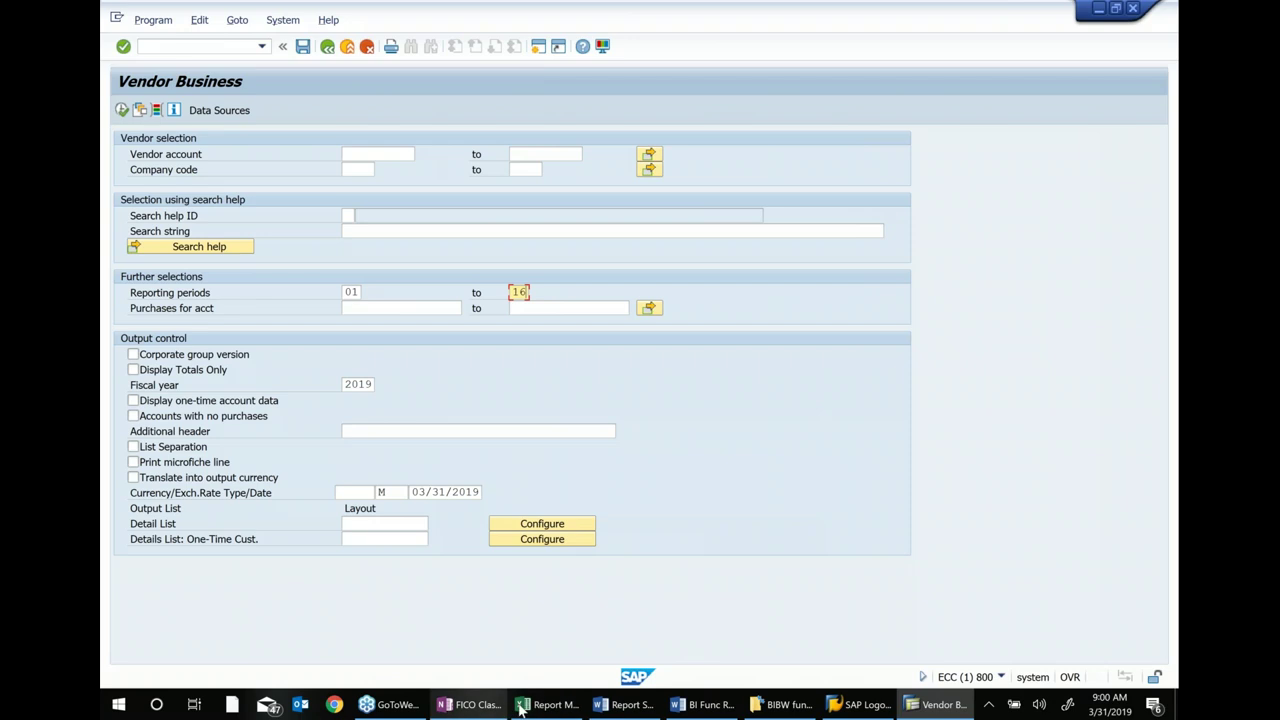
# Return to the Excel workbook and highlight the whole Table - Field column on the Selection Criteria sheet
pyautogui.click(548, 705)
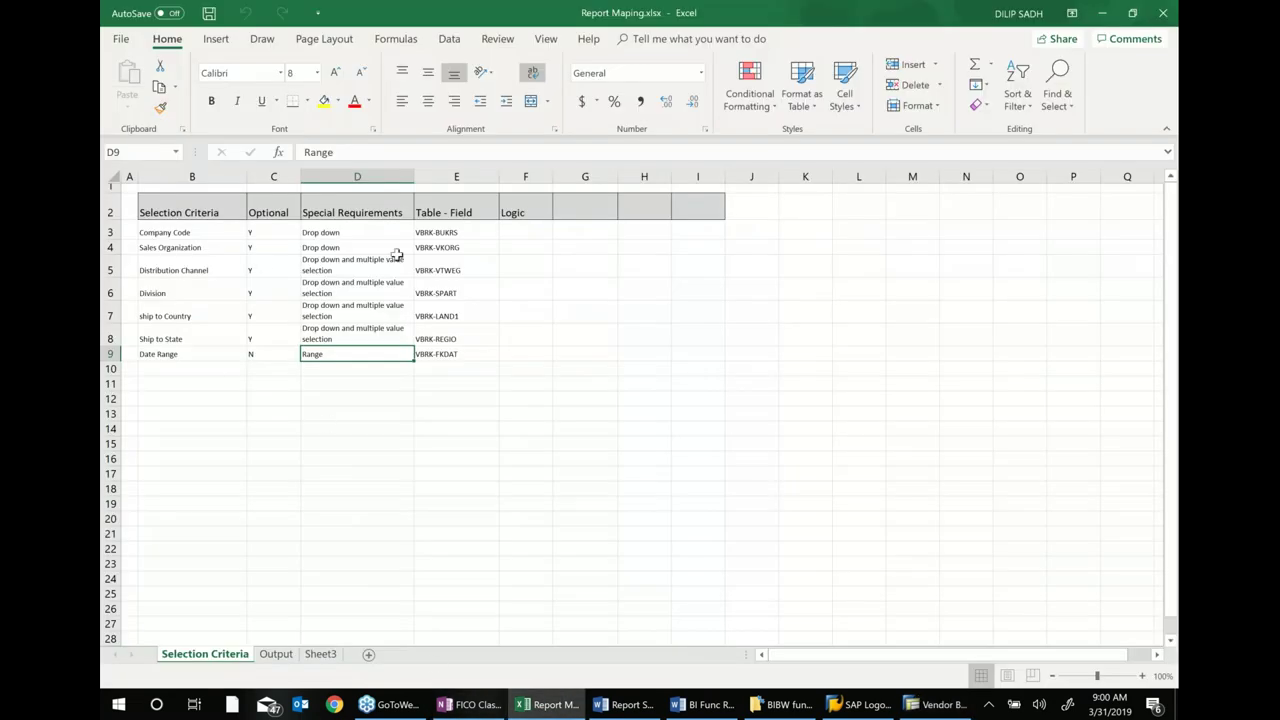
pyautogui.click(448, 177)
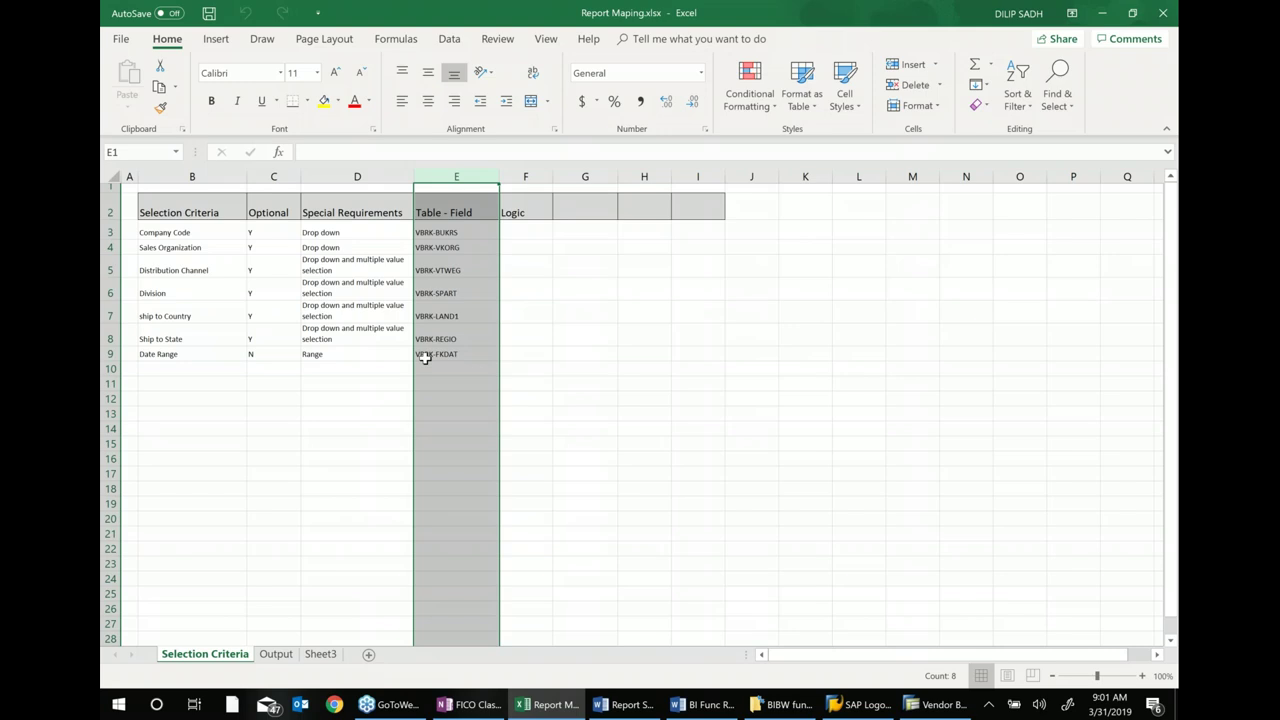
# Switch to SAP, leave Vendor Business, start transaction SE11 and display the database table VBRK
pyautogui.click(937, 704)
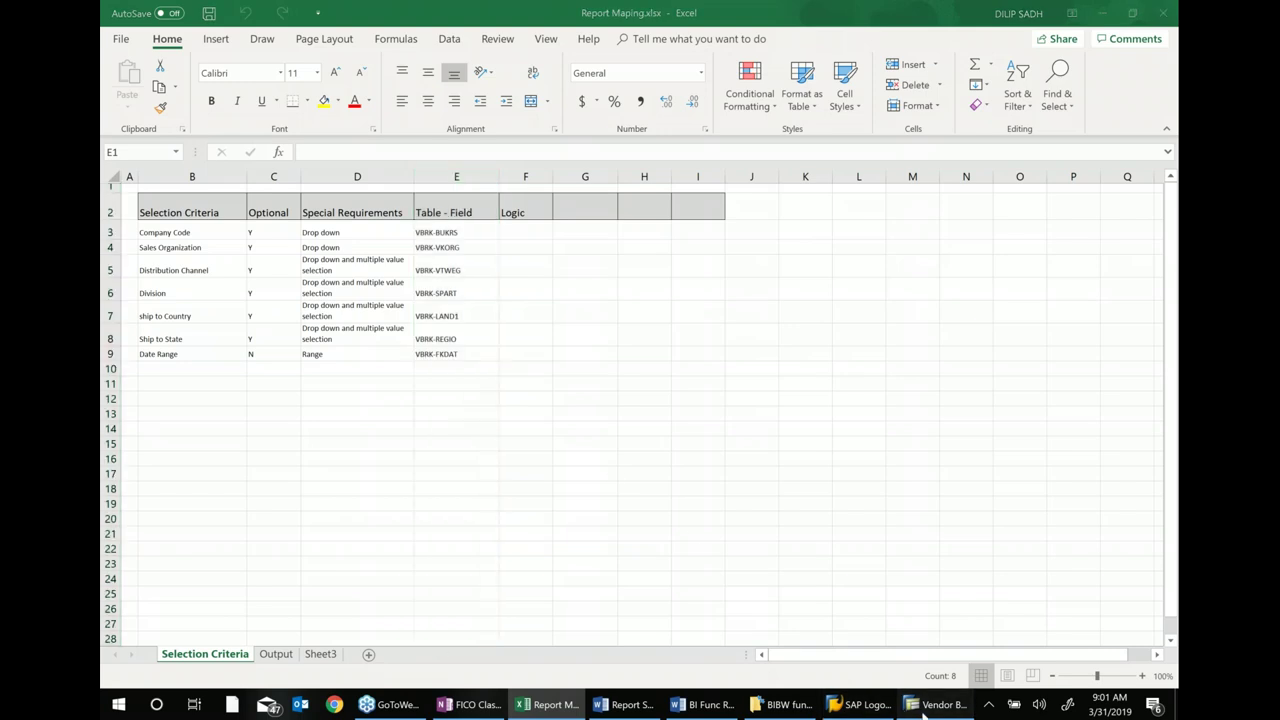
pyautogui.click(327, 47)
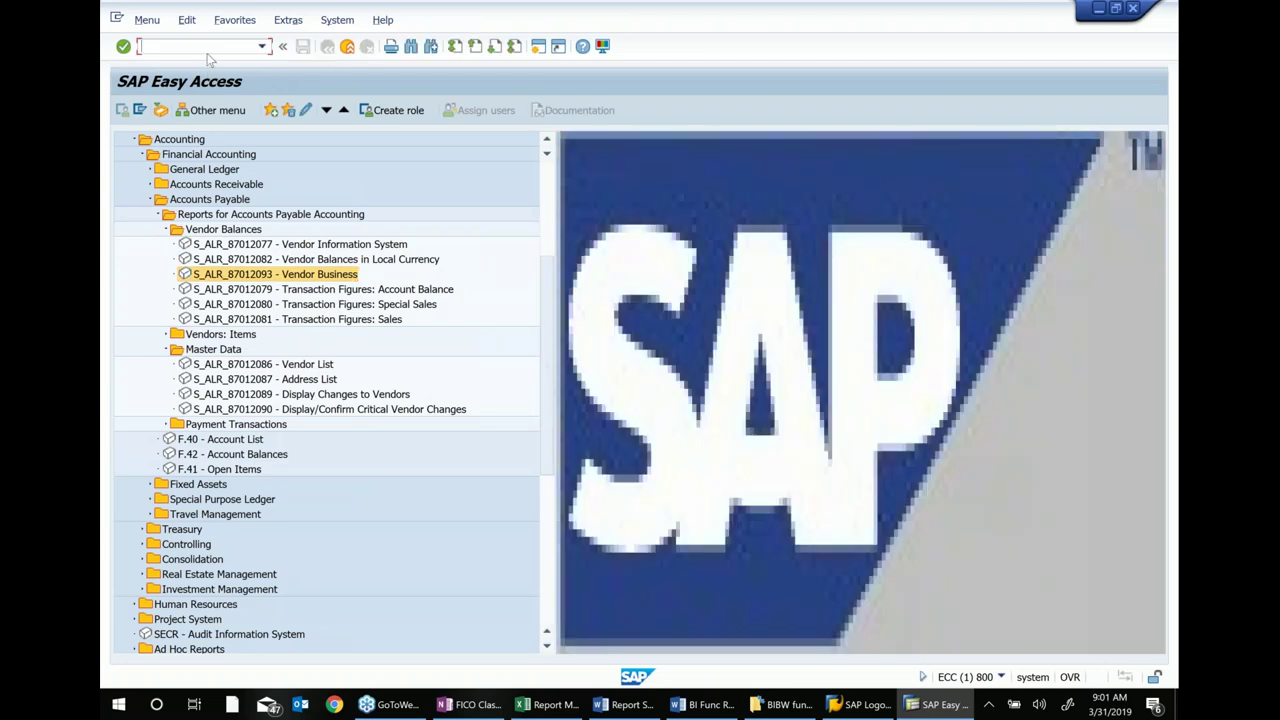
pyautogui.write('se11')
pyautogui.press('Return')
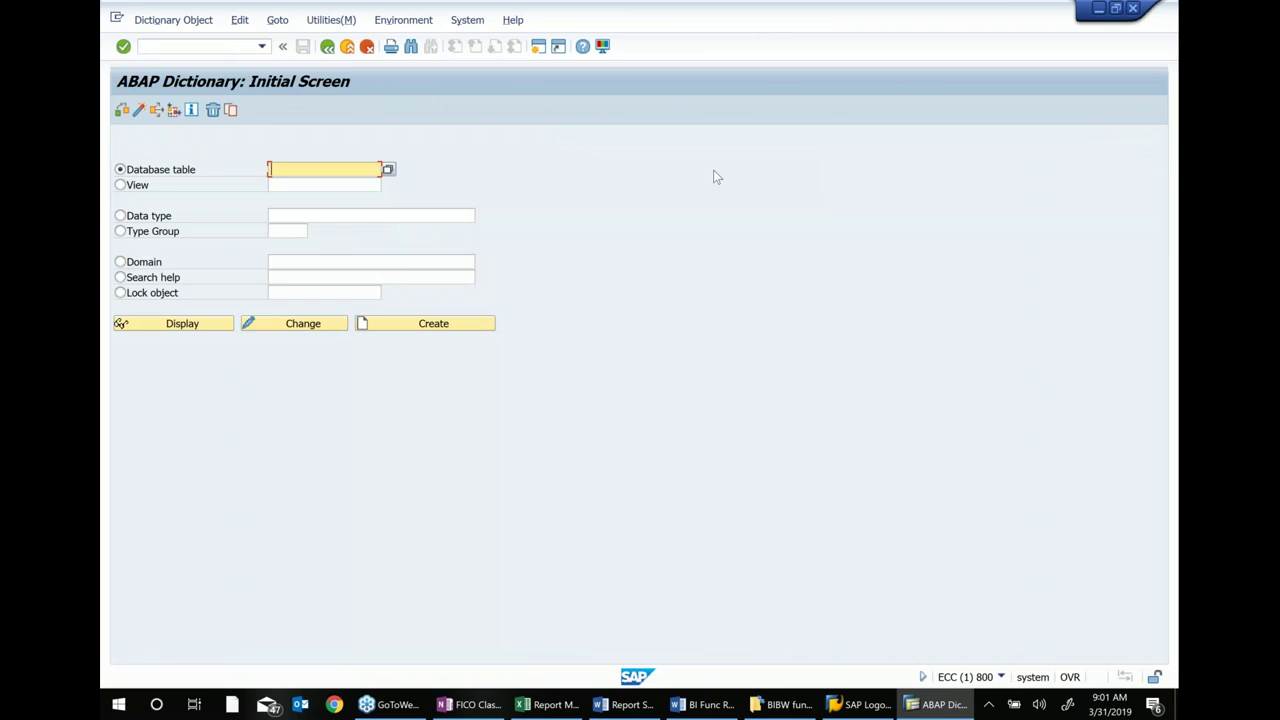
pyautogui.write('se')
pyautogui.press('BackSpace')
pyautogui.press('BackSpace')
pyautogui.write('vbrk')
pyautogui.click(222, 320)
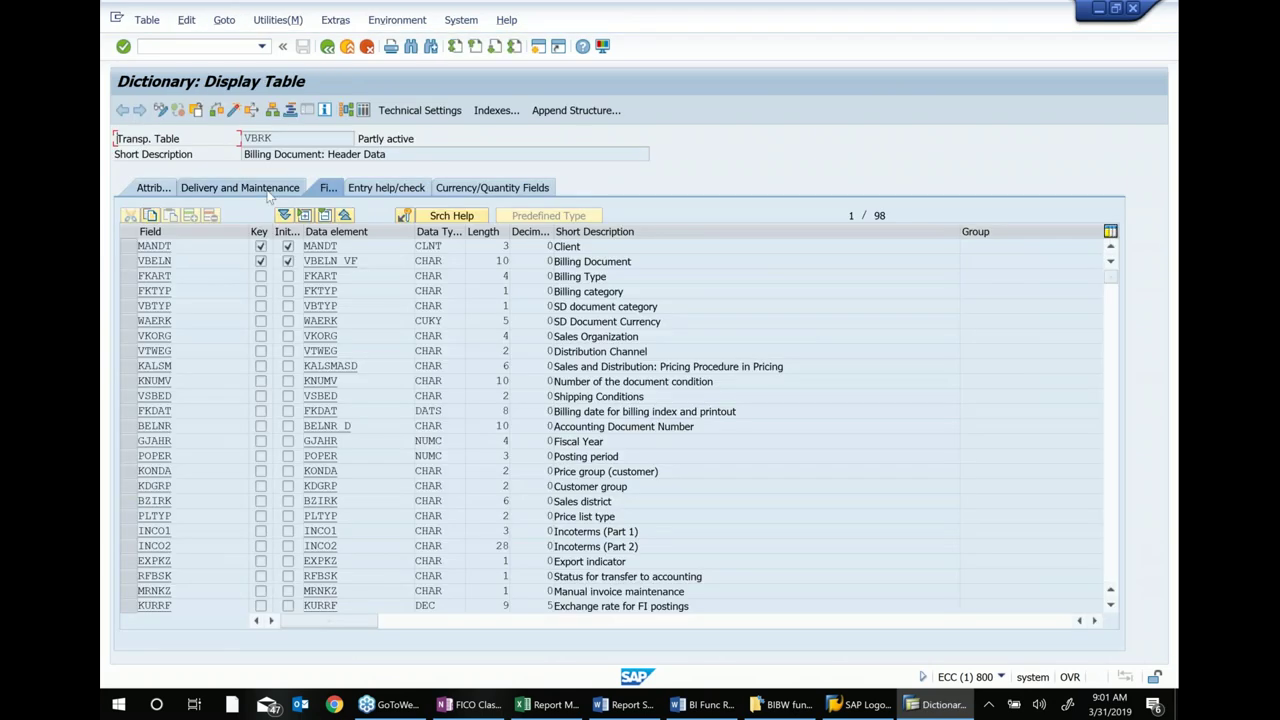
# Point out the VBRK table's name, status and short description by highlighting each in turn
pyautogui.doubleClick(274, 138)
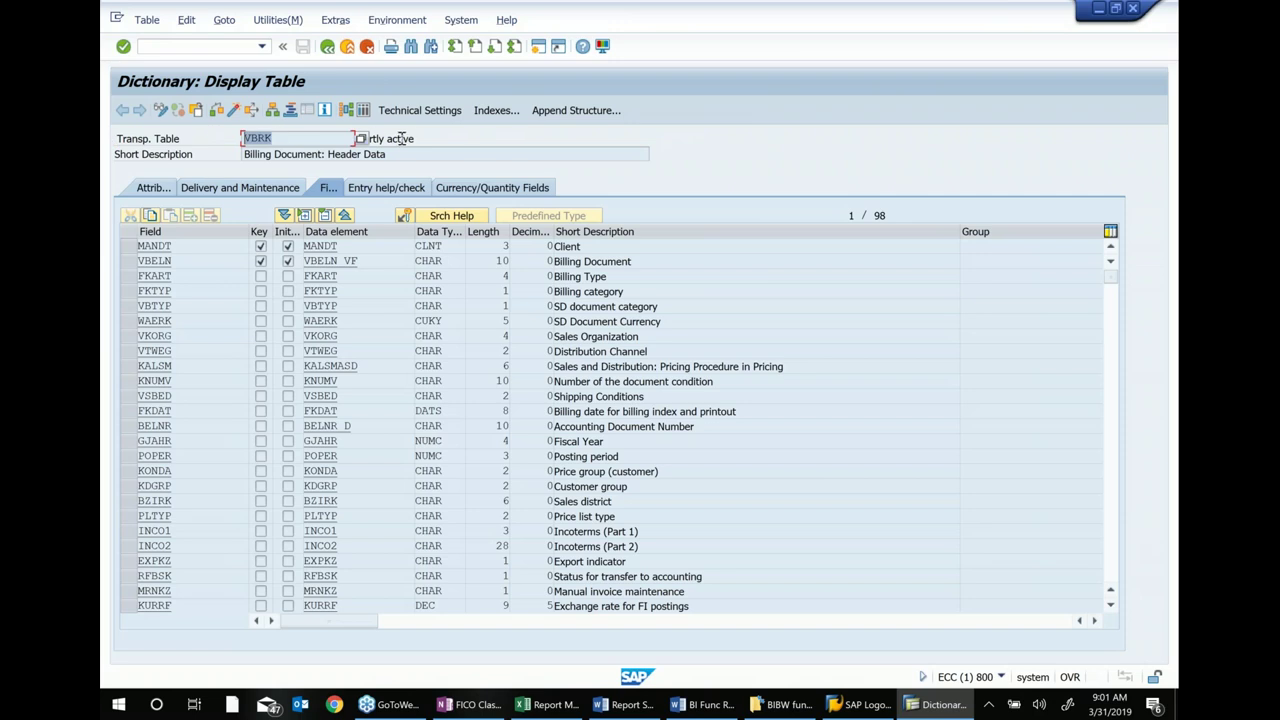
pyautogui.moveTo(418, 138); pyautogui.dragTo(303, 146)
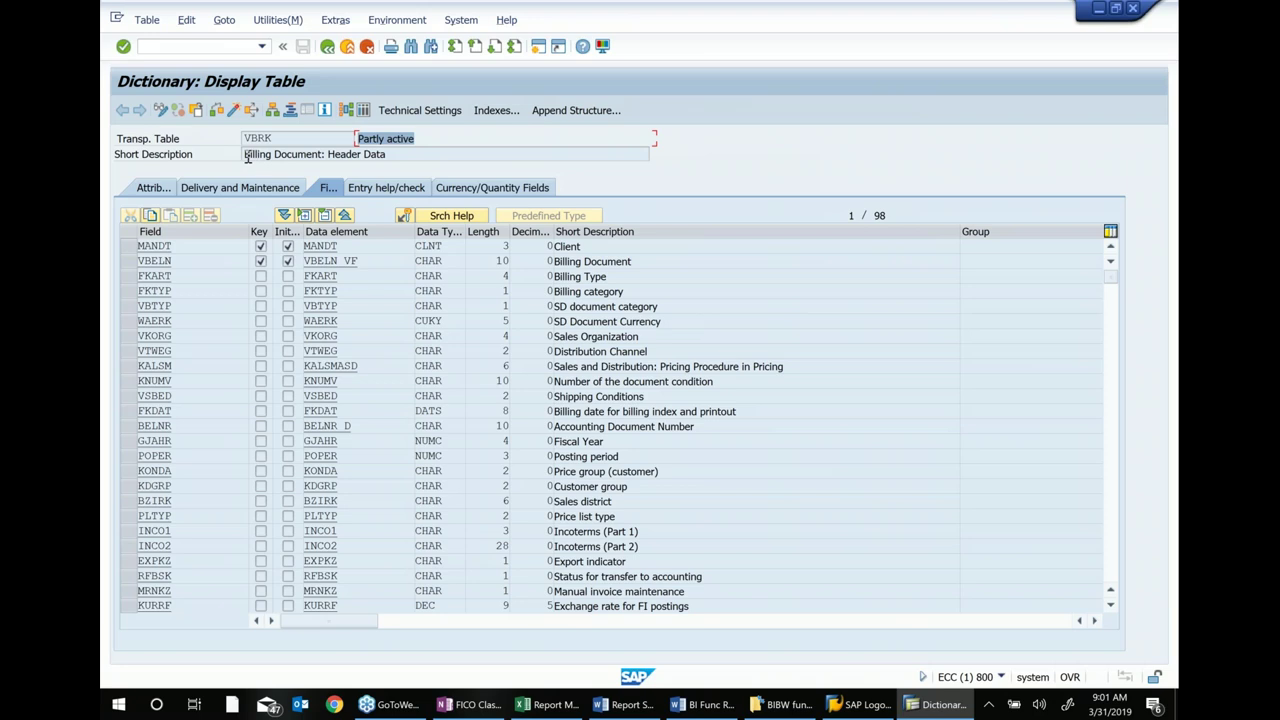
pyautogui.moveTo(244, 155); pyautogui.dragTo(504, 160)
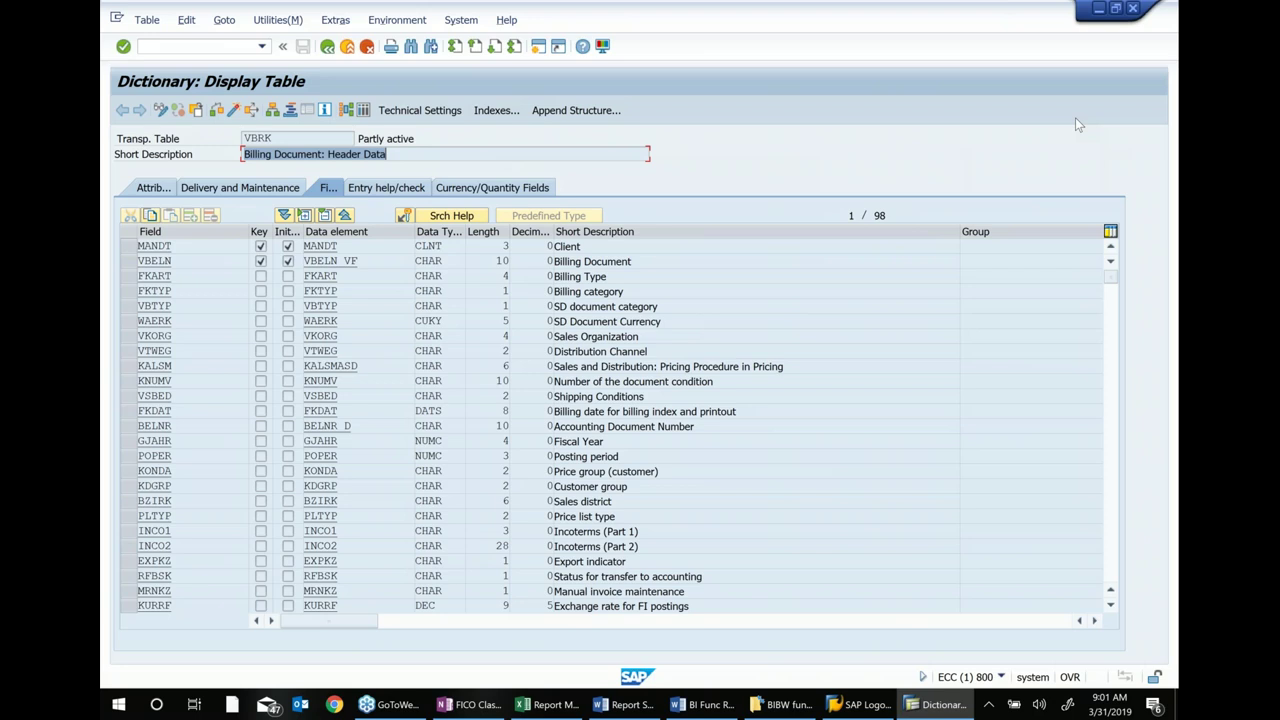
# Move the Report Maping workbook to the end of the taskbar, switch to it and check Company Code's table-field entry
pyautogui.moveTo(556, 705); pyautogui.dragTo(940, 705)
pyautogui.click(940, 705)
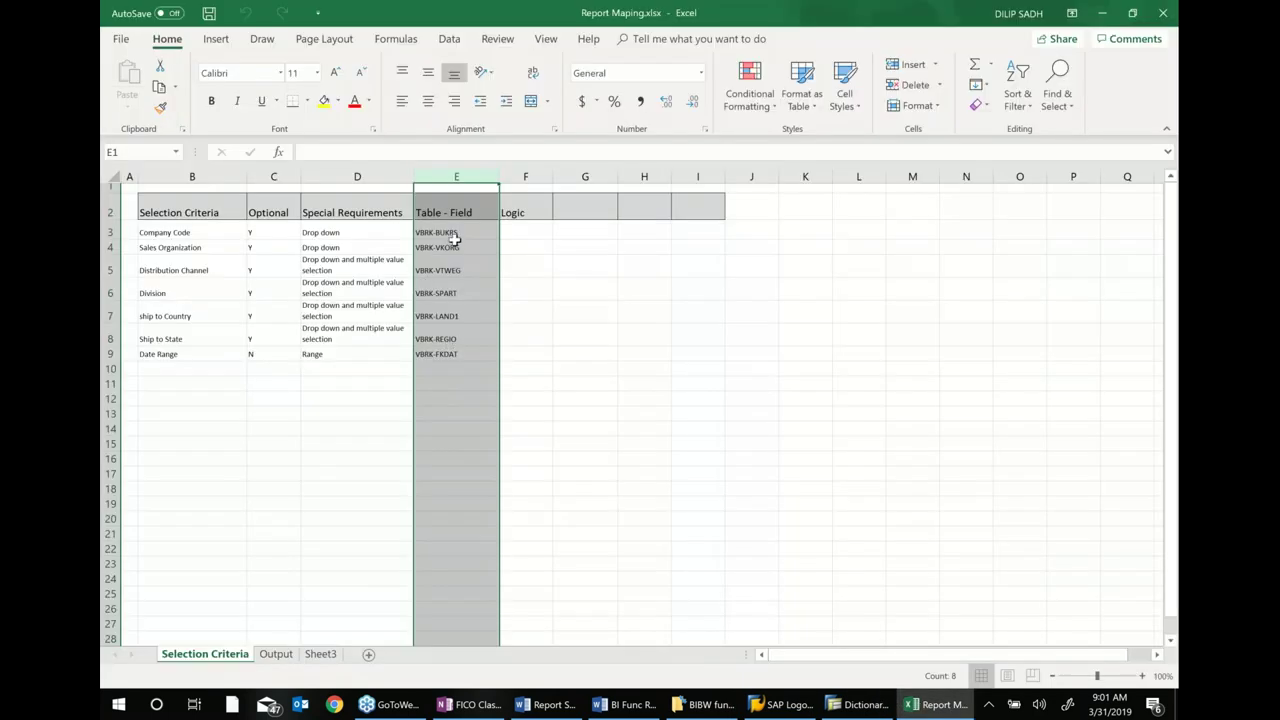
pyautogui.click(454, 237)
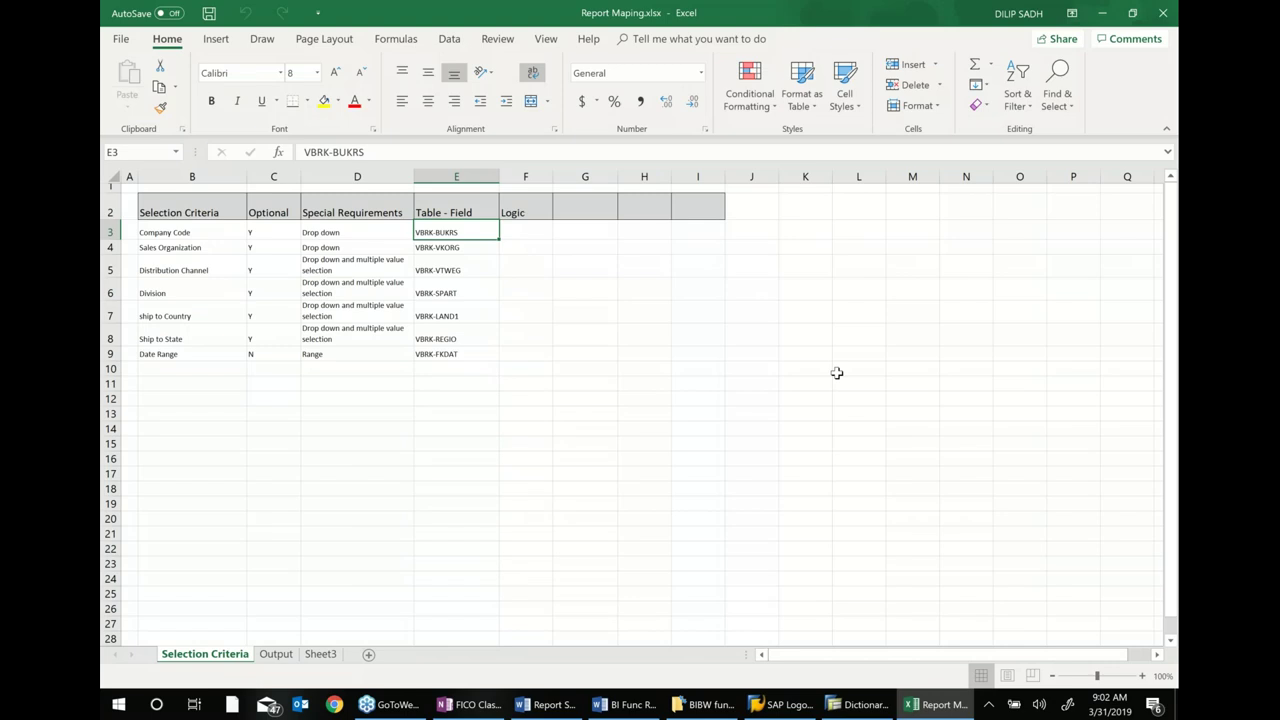
# Switch to SAP and point out VBRK field descriptions, including Billing Type, Sales Organization and Distribution Channel
pyautogui.click(858, 704)
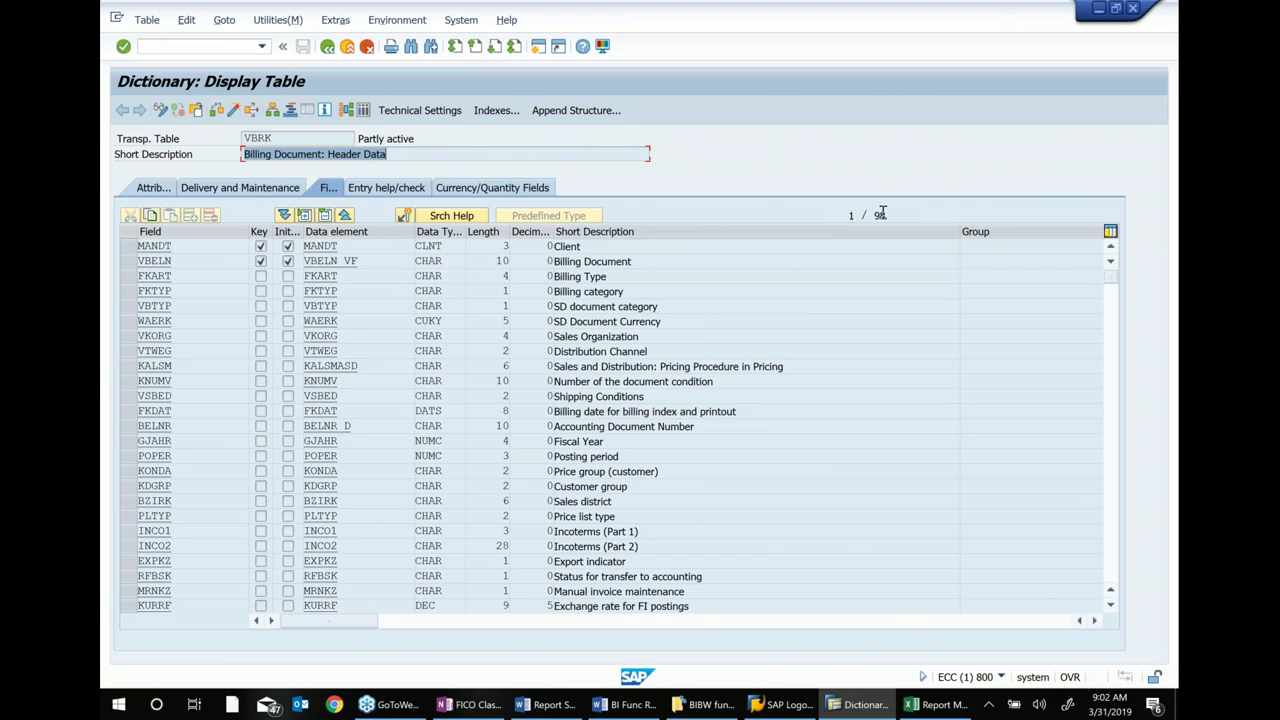
pyautogui.click(634, 263)
pyautogui.click(620, 277)
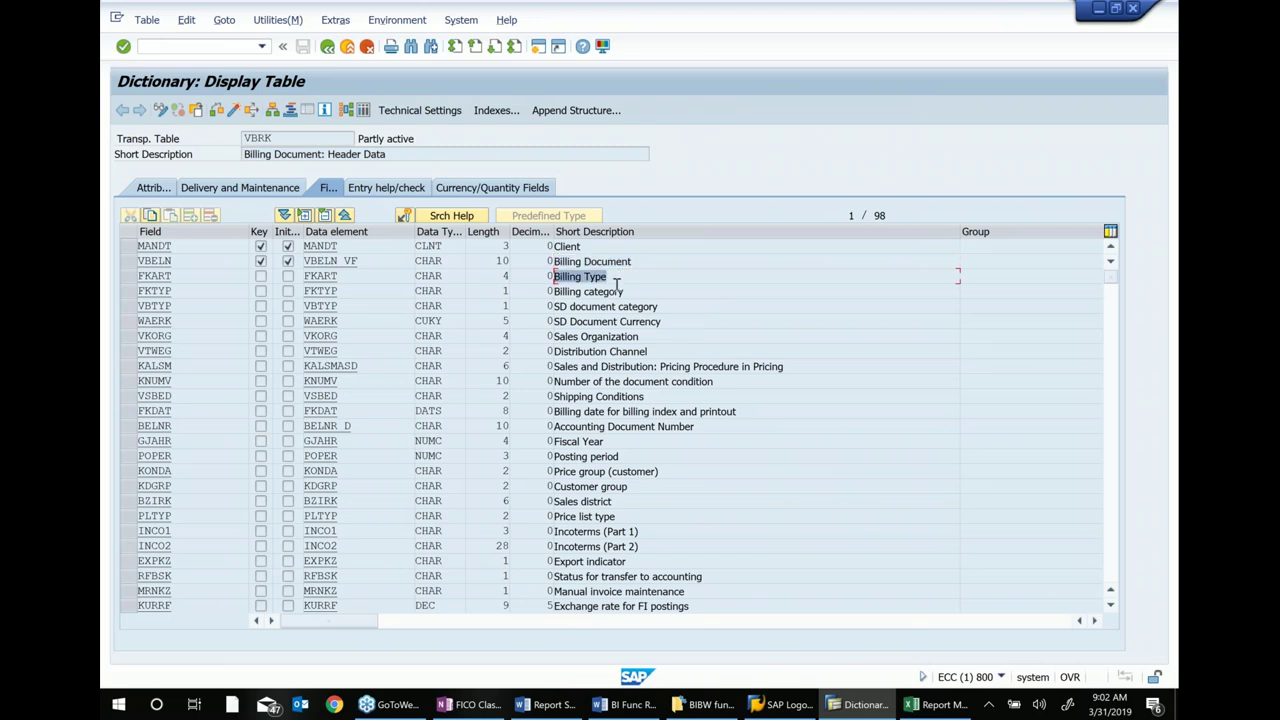
pyautogui.click(645, 290)
pyautogui.click(655, 338)
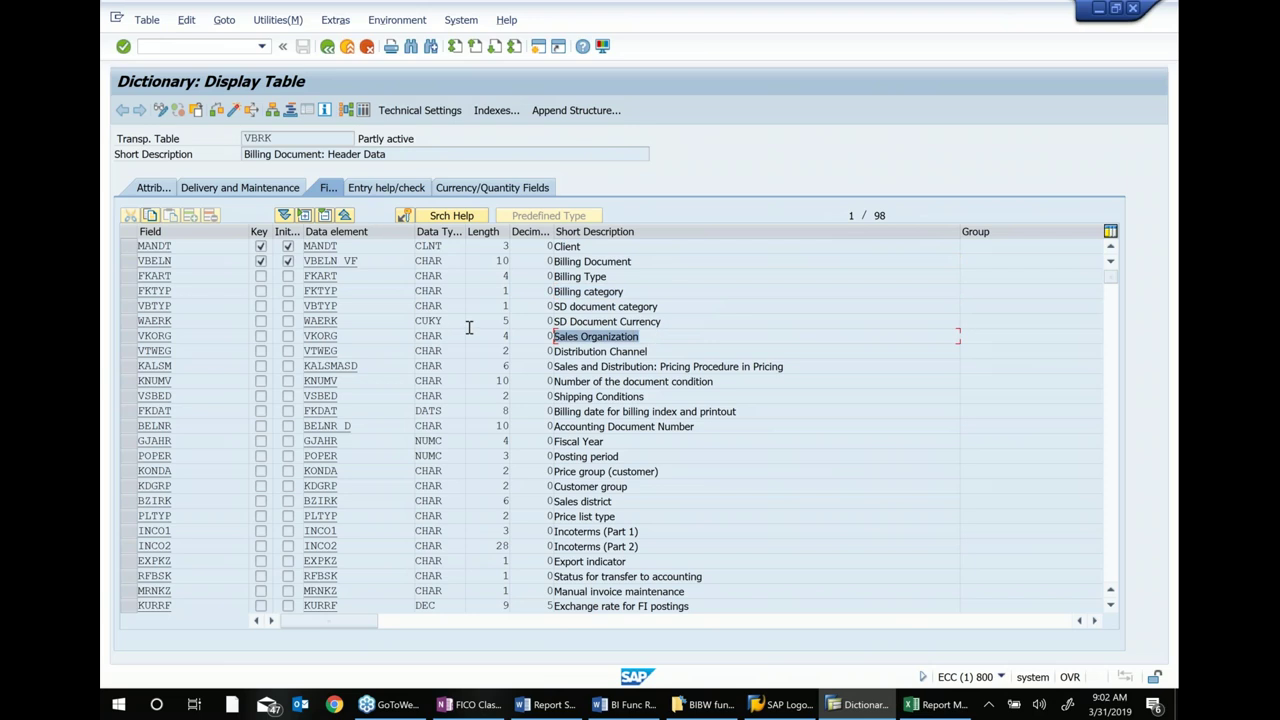
pyautogui.click(650, 352)
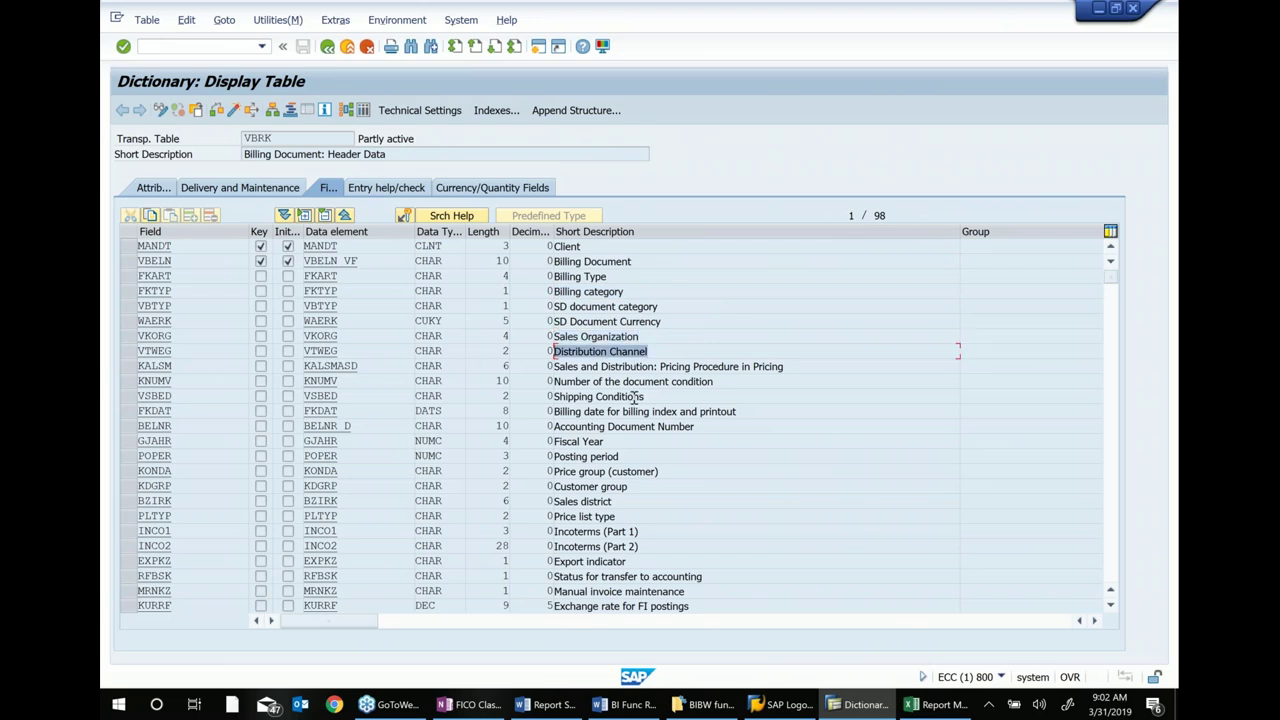
# Find Company Code in the VBRK field list, select its BUKRS row and compare it with the Excel mapping workbook
pyautogui.scroll(-2, 957, 350)
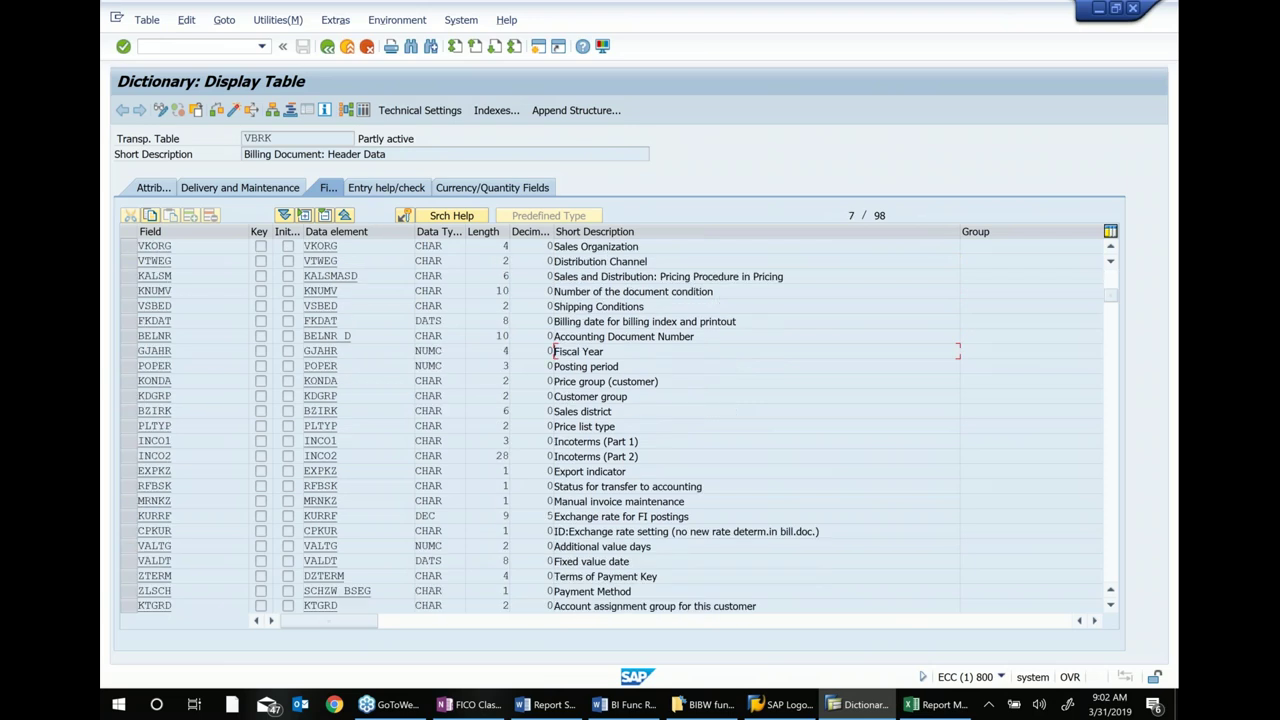
pyautogui.scroll(-2, 957, 350)
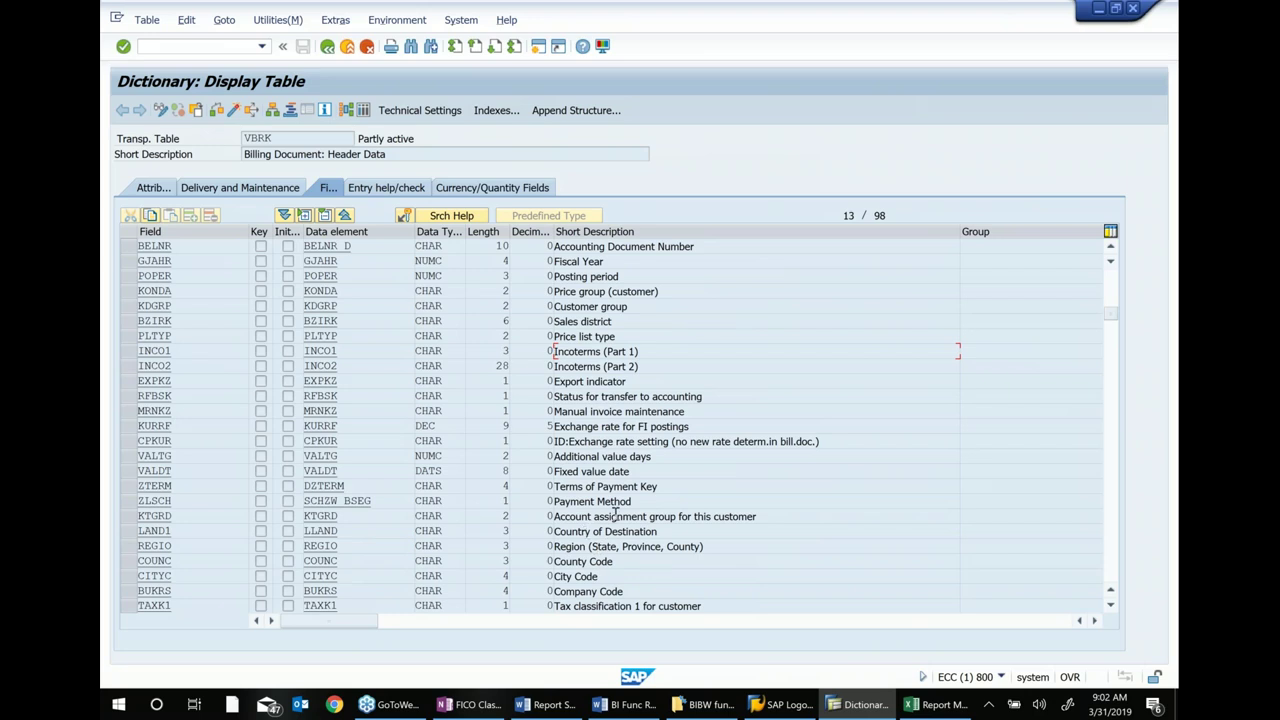
pyautogui.scroll(-1, 615, 514)
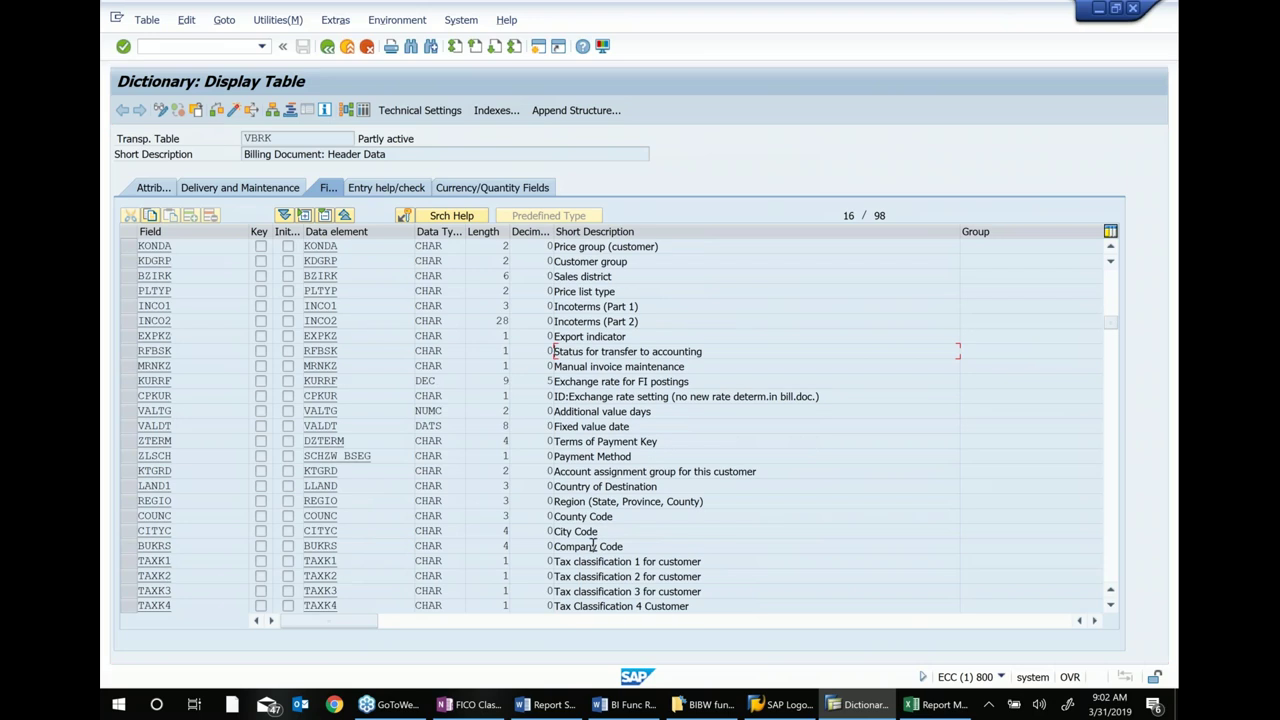
pyautogui.click(127, 545)
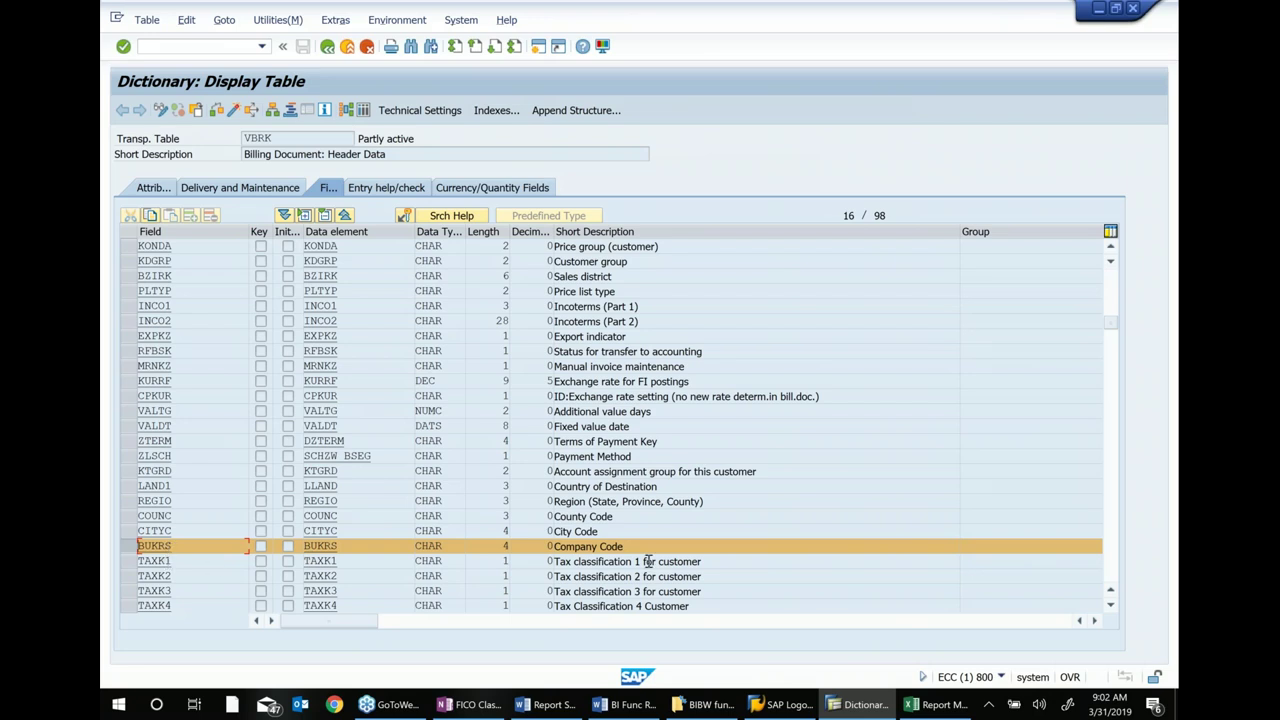
pyautogui.click(937, 704)
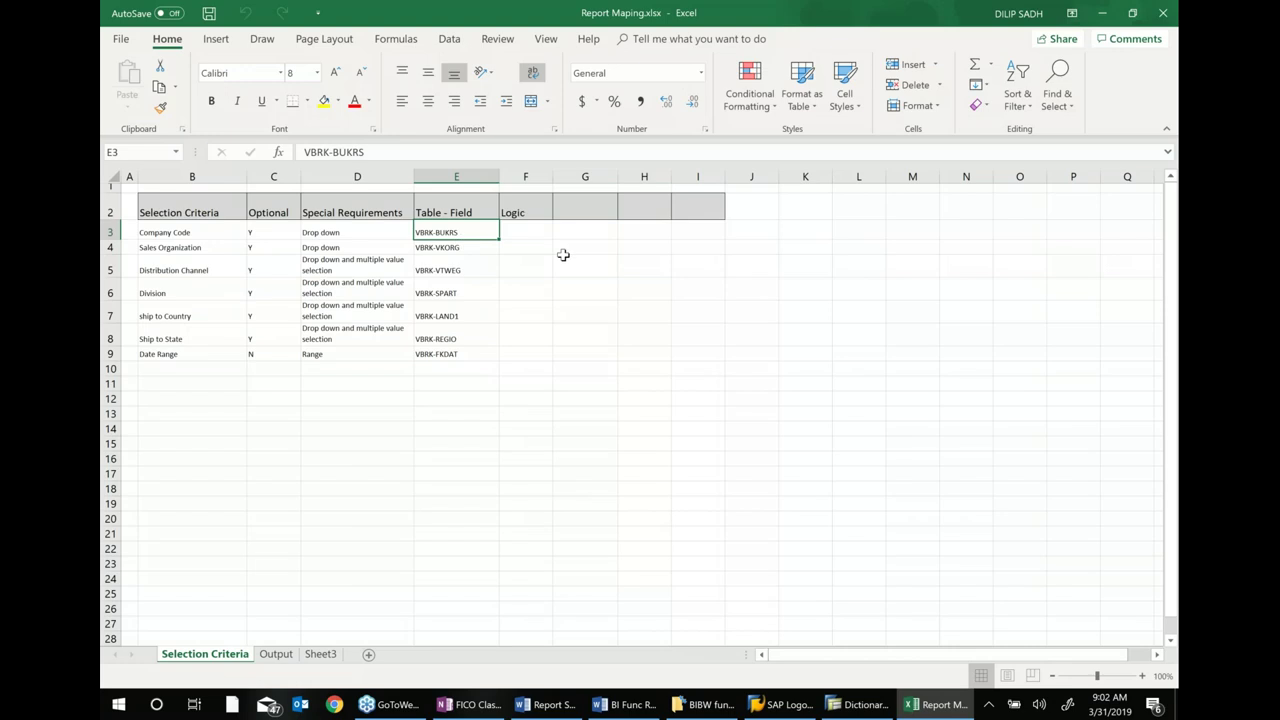
pyautogui.click(866, 706)
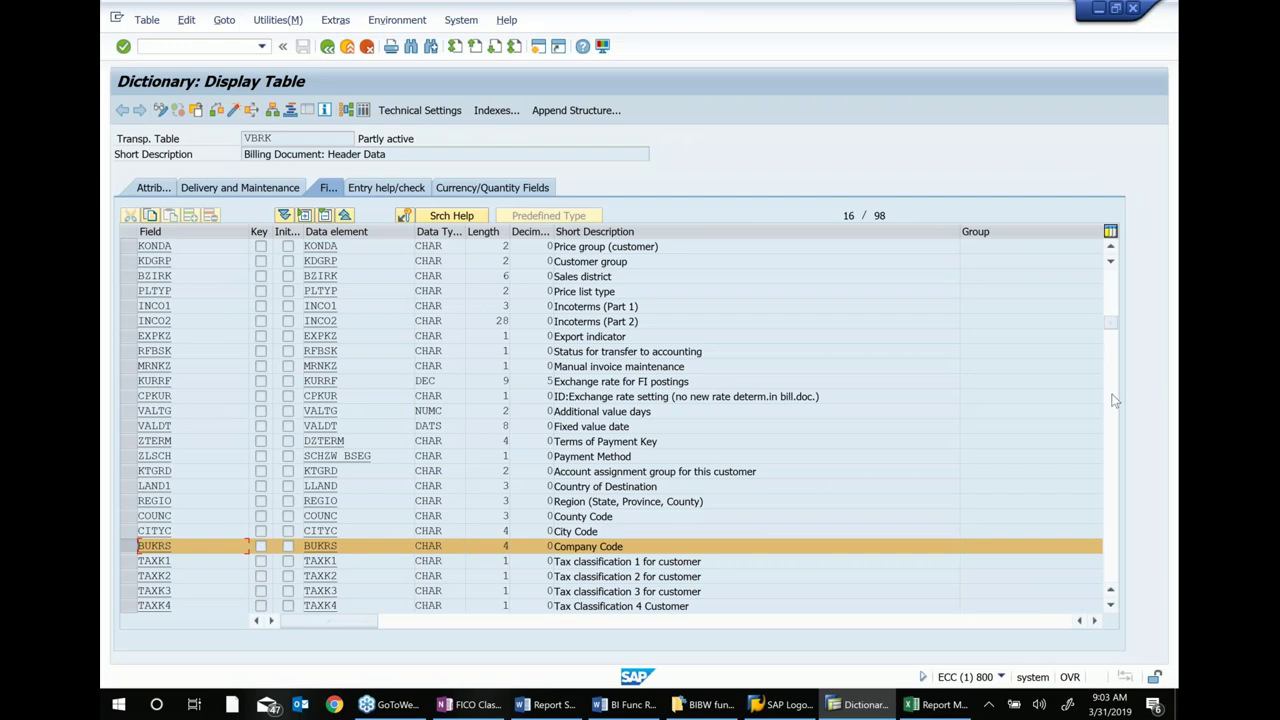
# Check Sales Organization's table-field entry in the Excel workbook, then select the matching VKORG row in SAP table VBRK
pyautogui.click(938, 705)
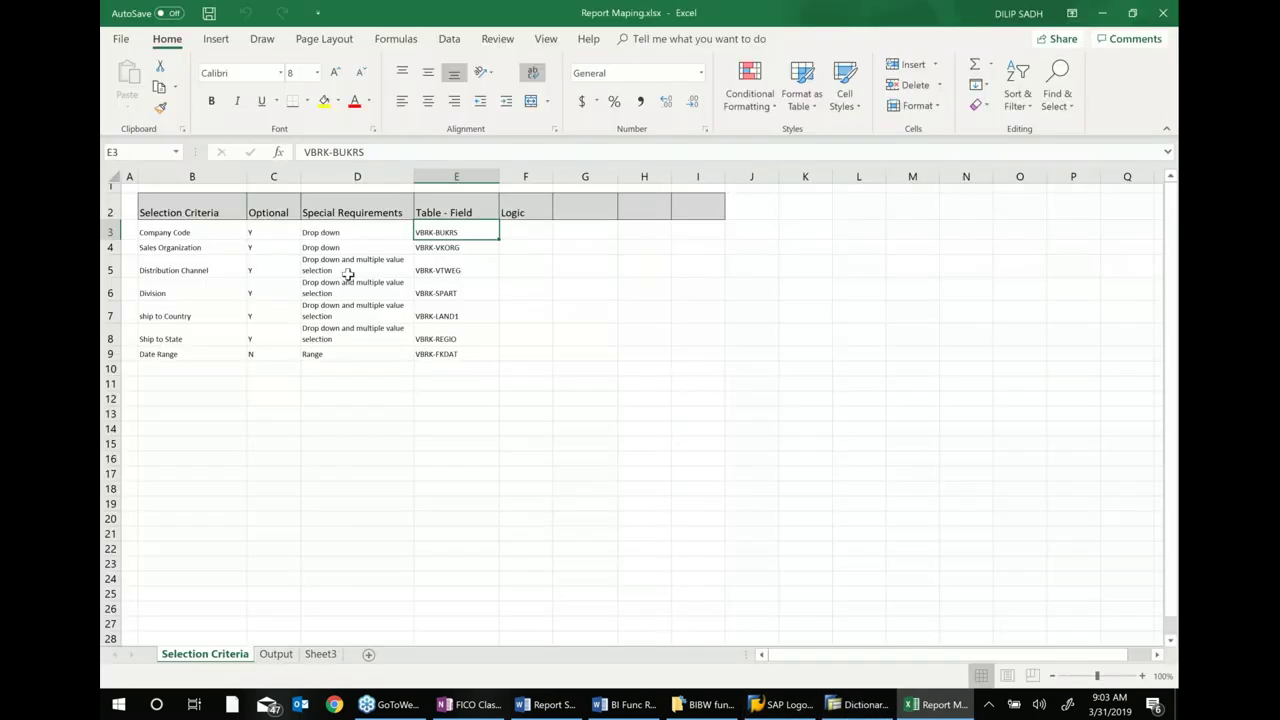
pyautogui.click(424, 250)
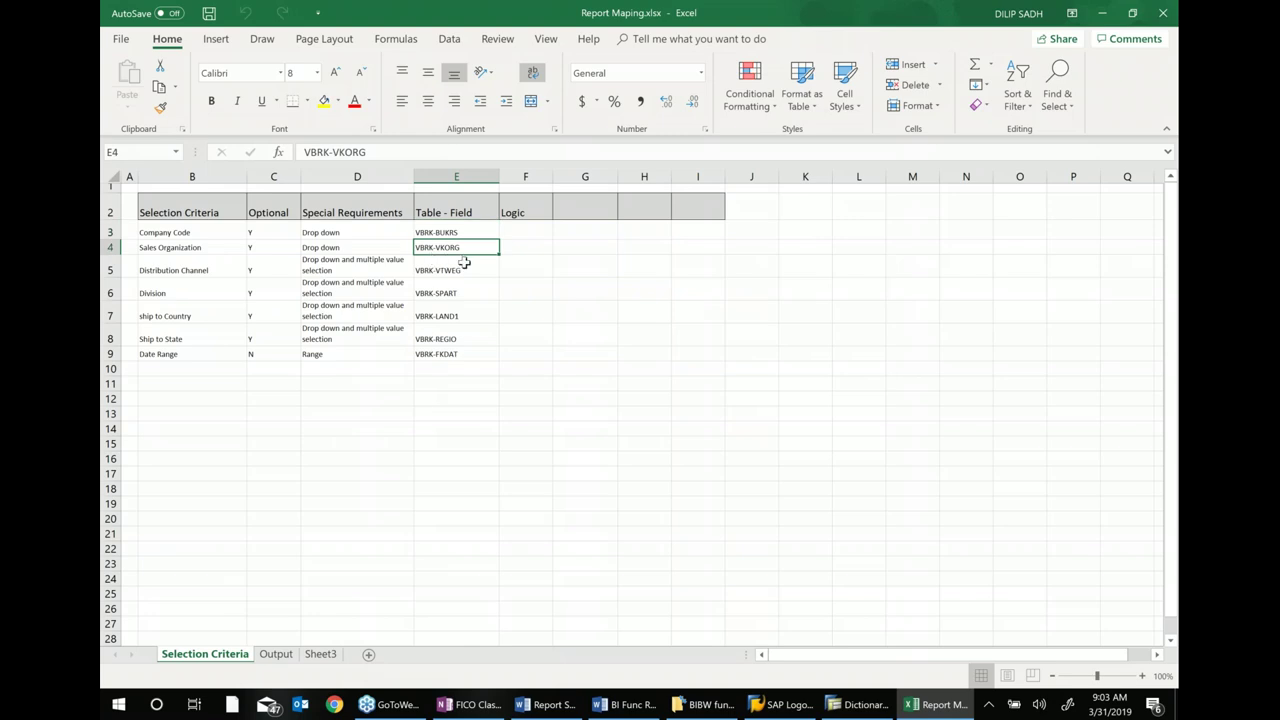
pyautogui.click(625, 704)
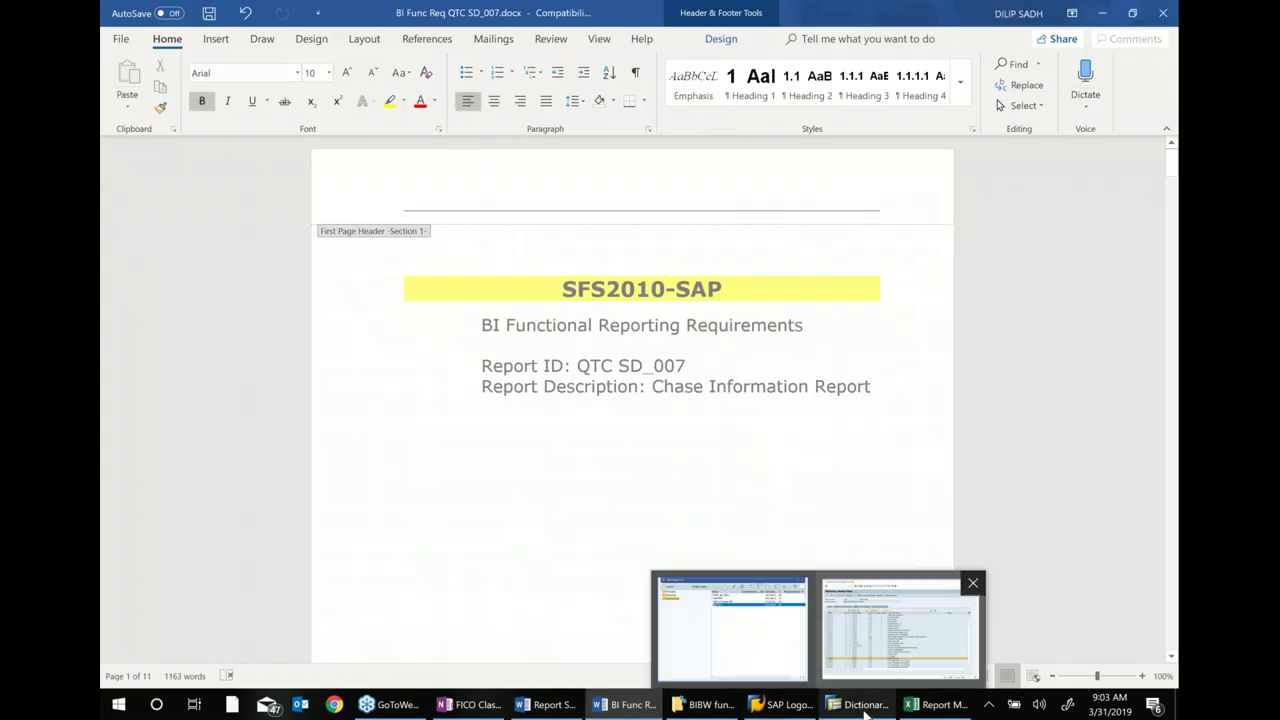
pyautogui.click(845, 706)
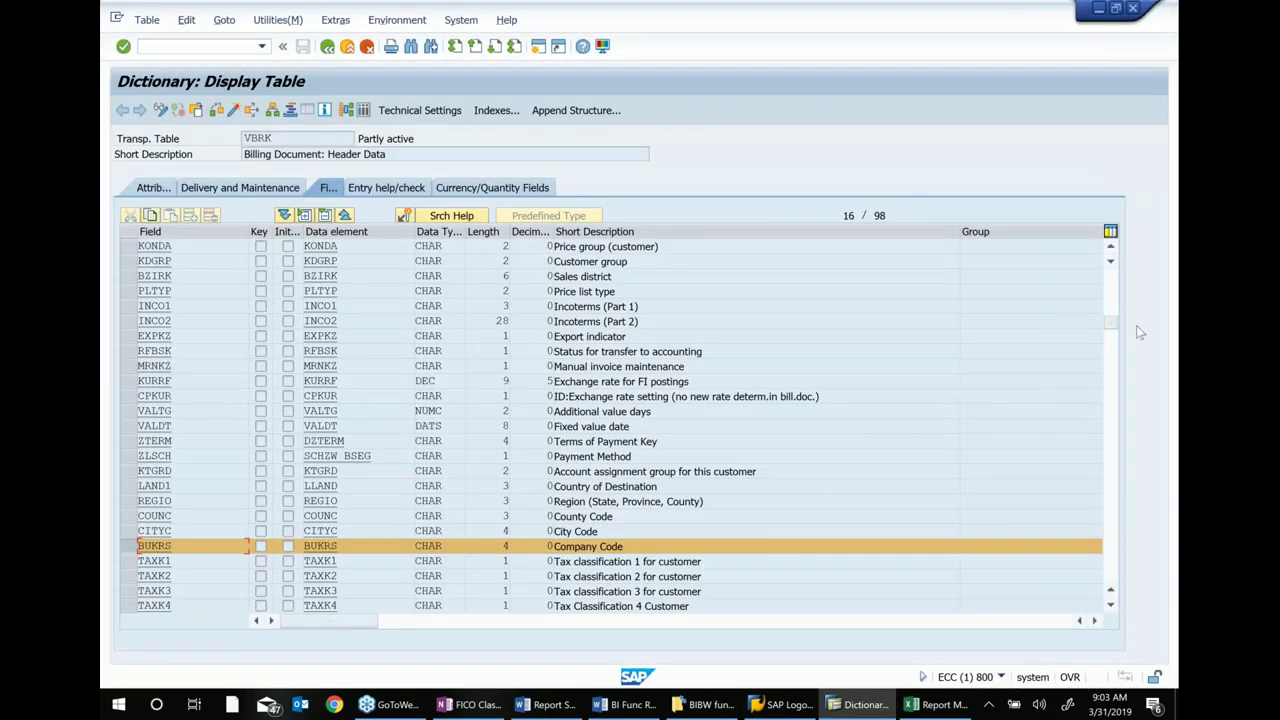
pyautogui.scroll(5, 740, 265)
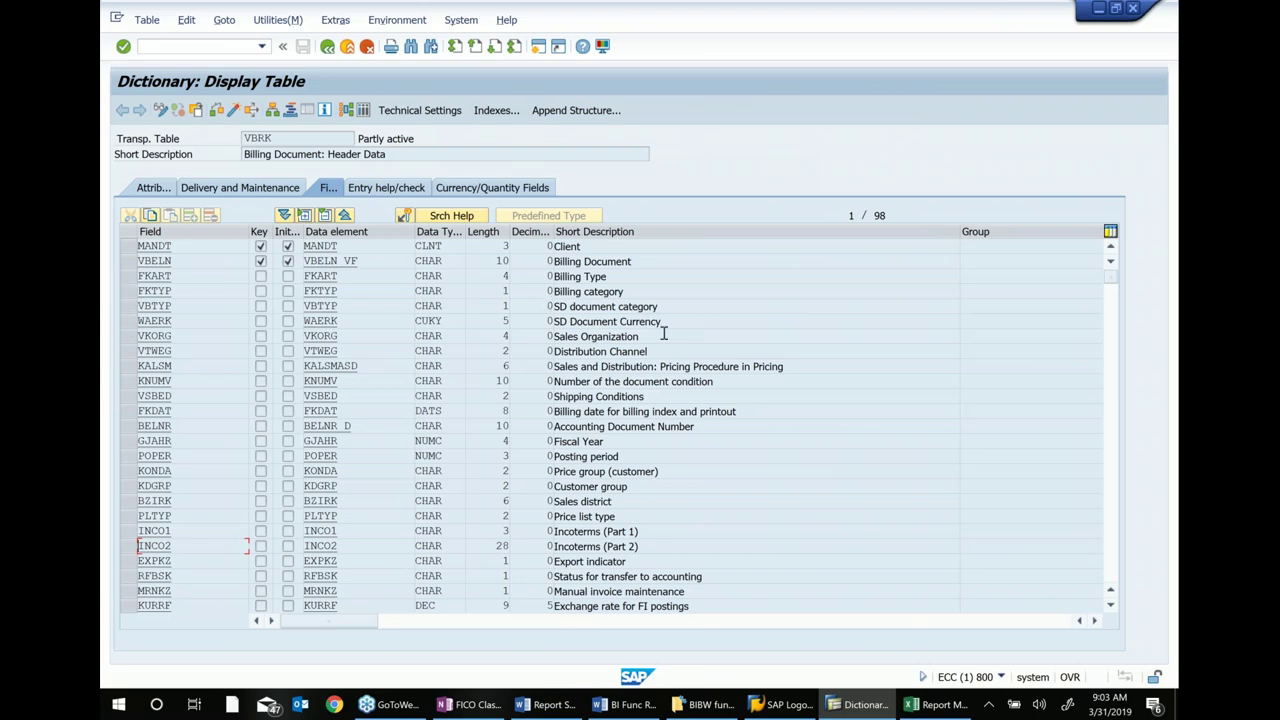
pyautogui.moveTo(651, 334); pyautogui.dragTo(308, 322)
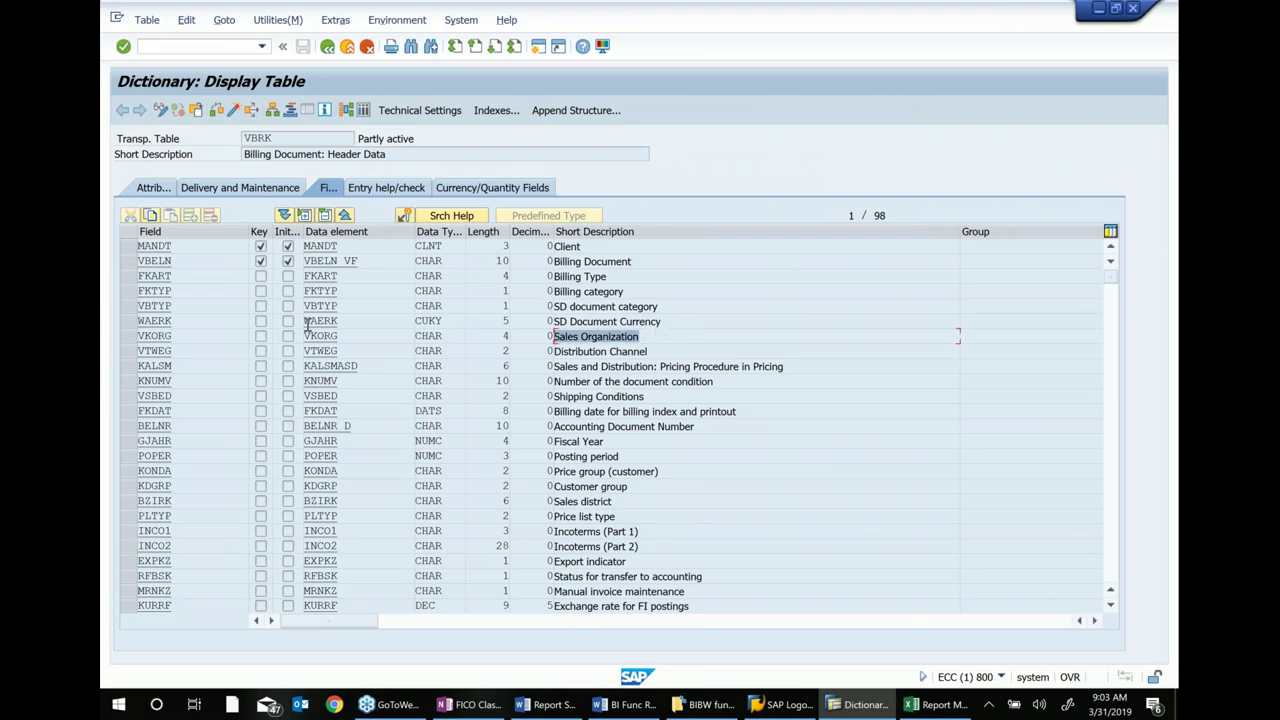
pyautogui.click(130, 336)
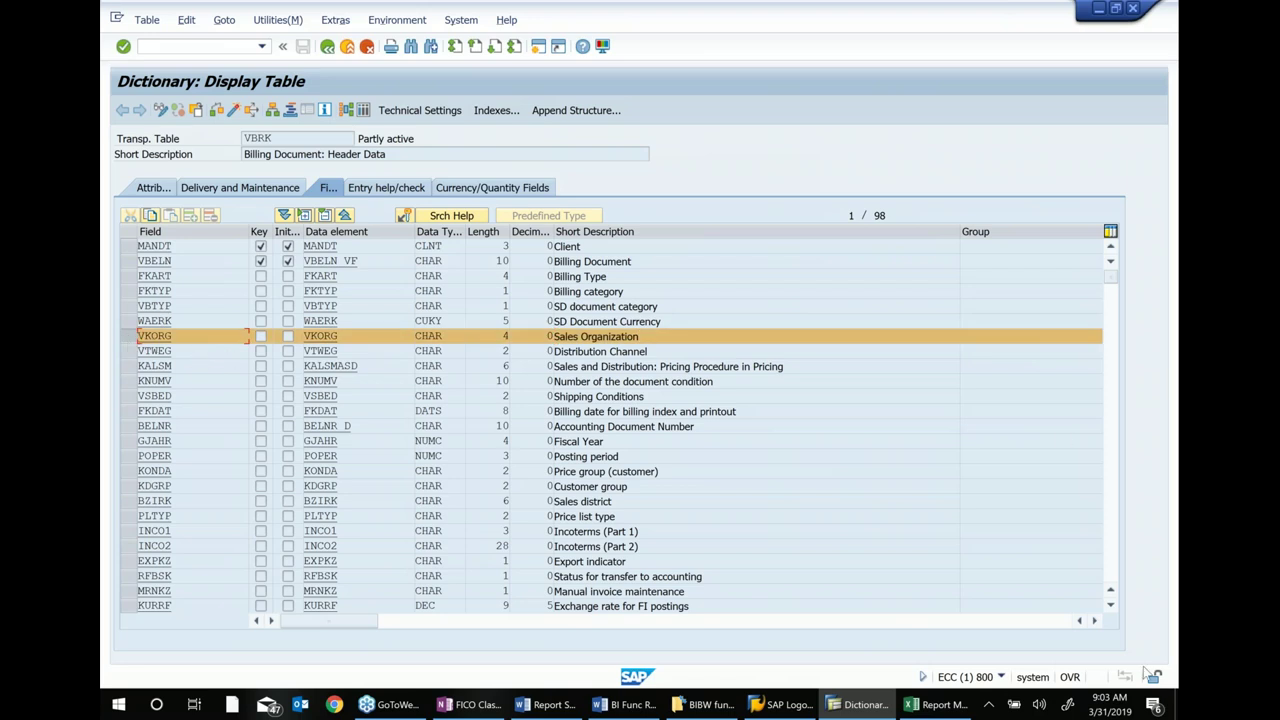
# Highlight the Distribution Channel row in the Excel workbook and select the matching VTWEG row in SAP table VBRK
pyautogui.click(940, 704)
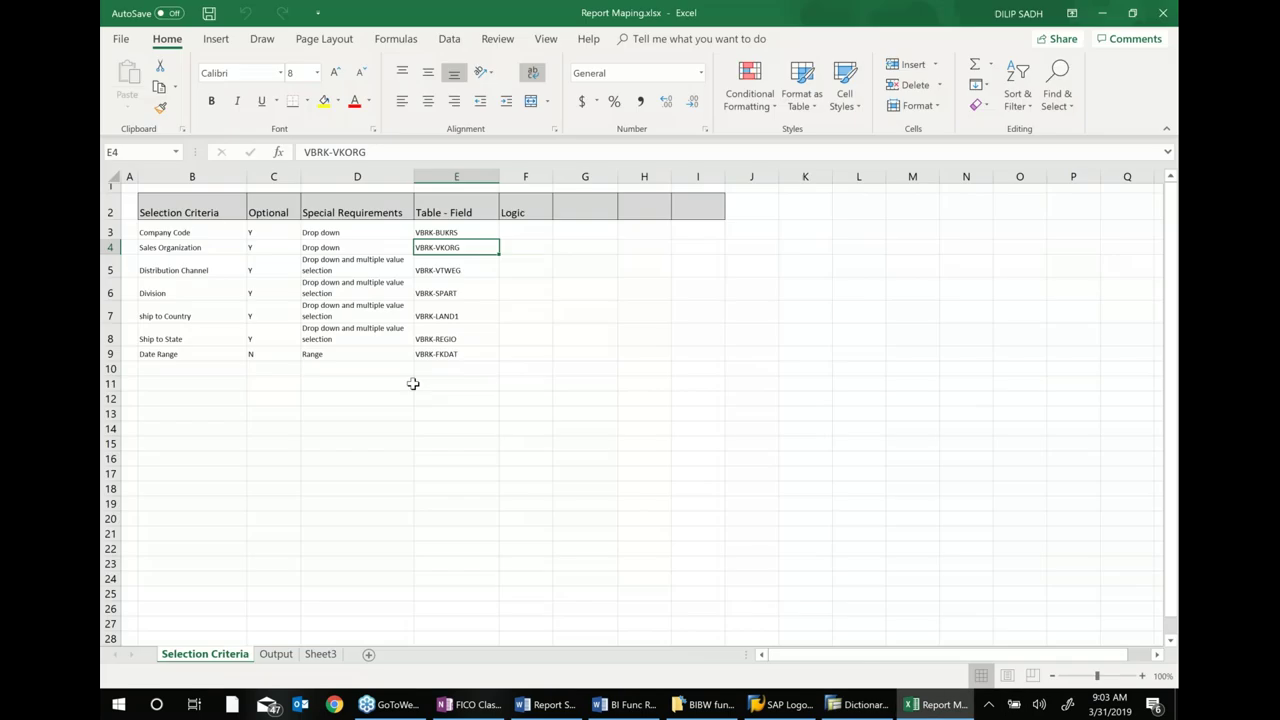
pyautogui.click(450, 270)
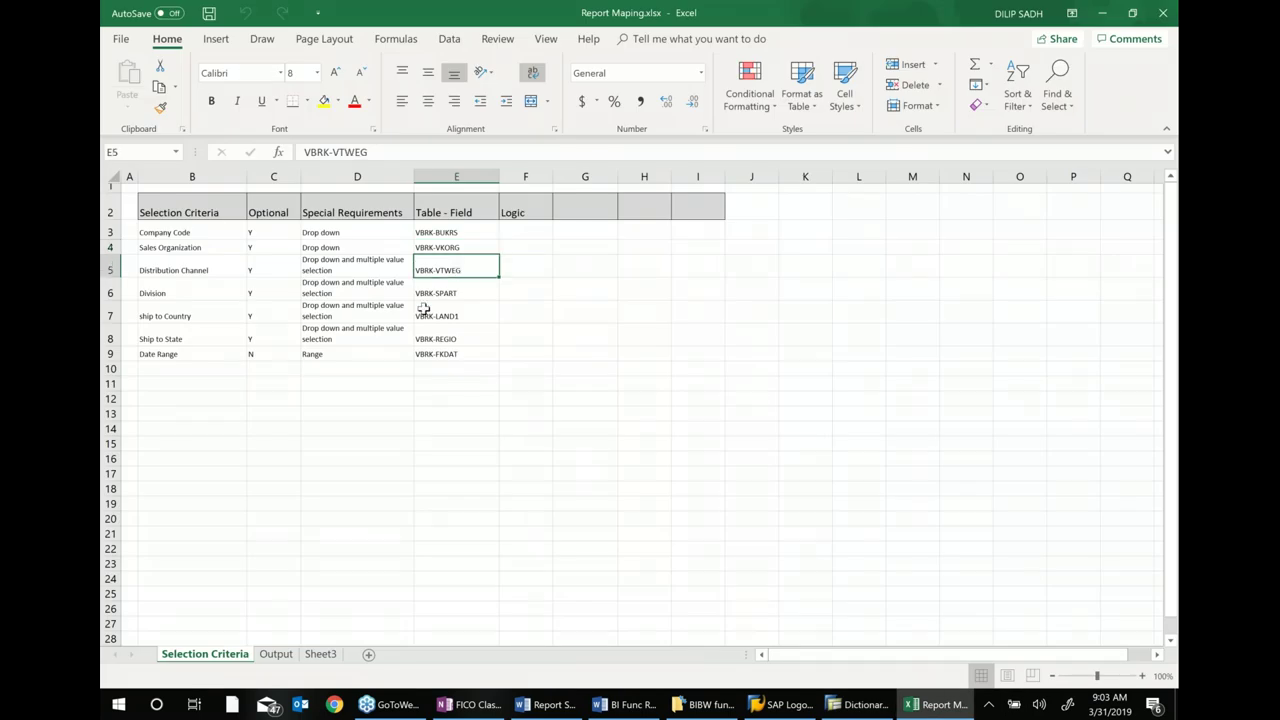
pyautogui.click(110, 270)
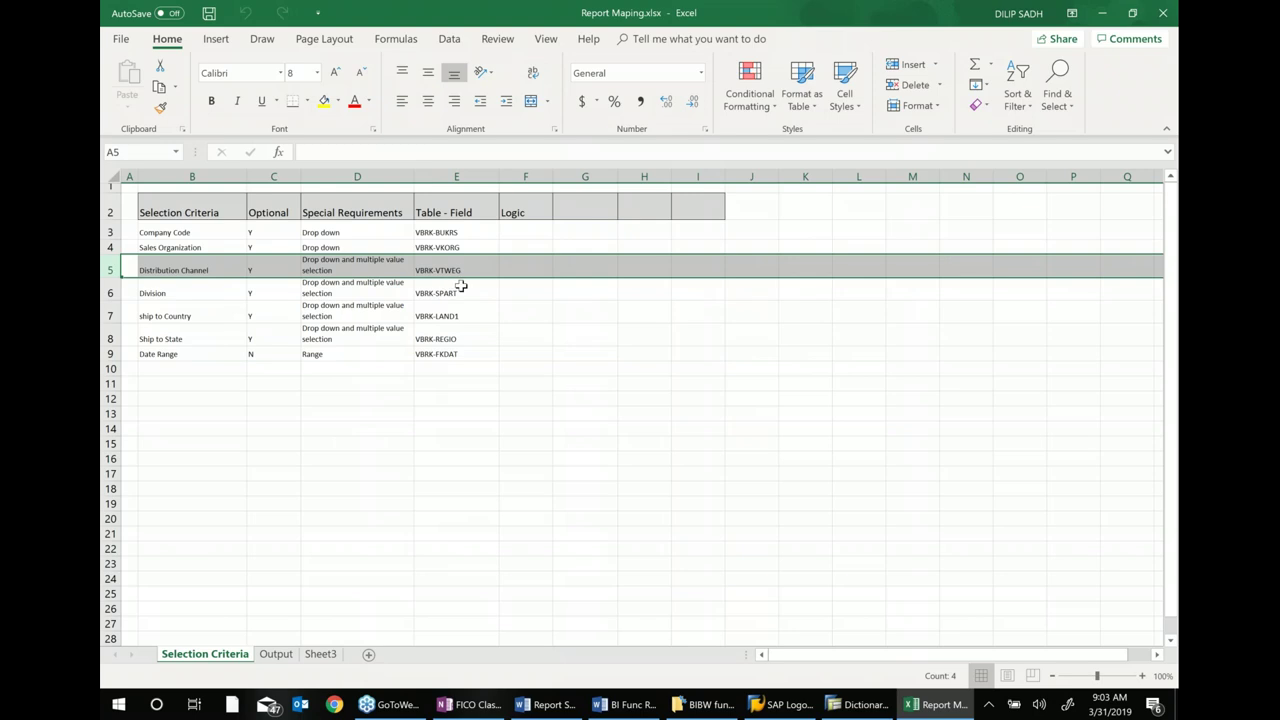
pyautogui.click(858, 704)
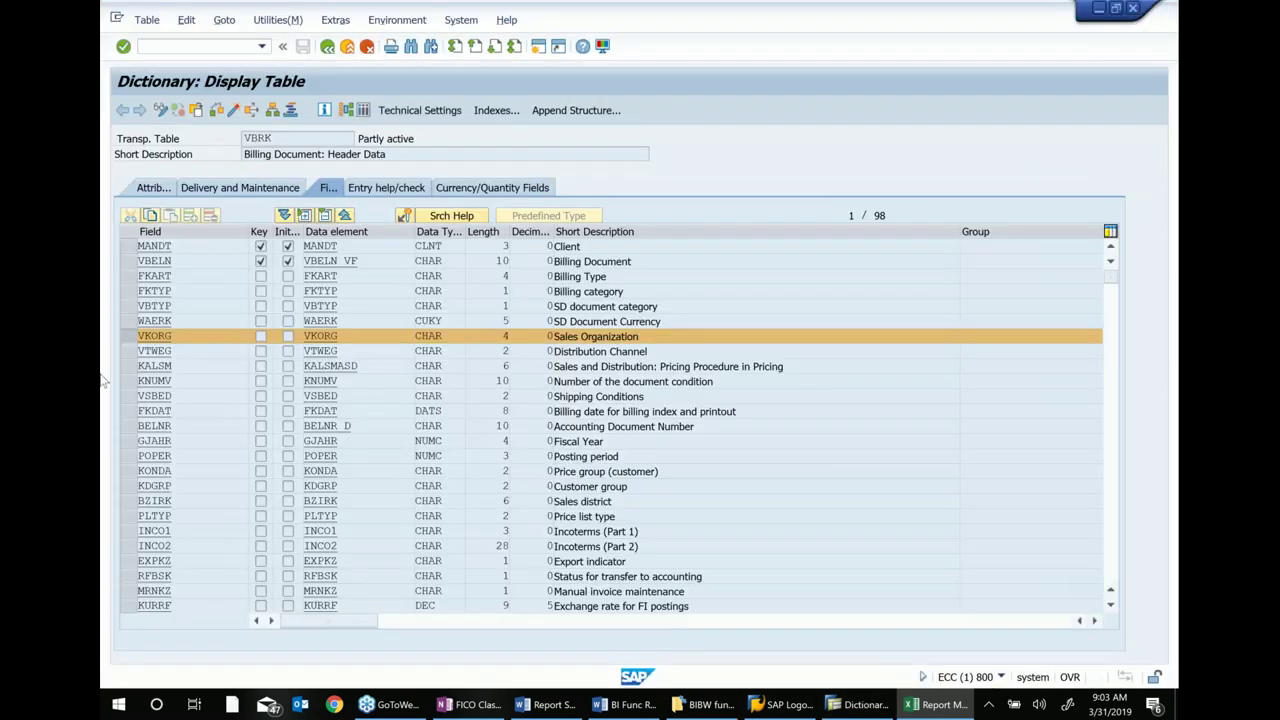
pyautogui.click(127, 350)
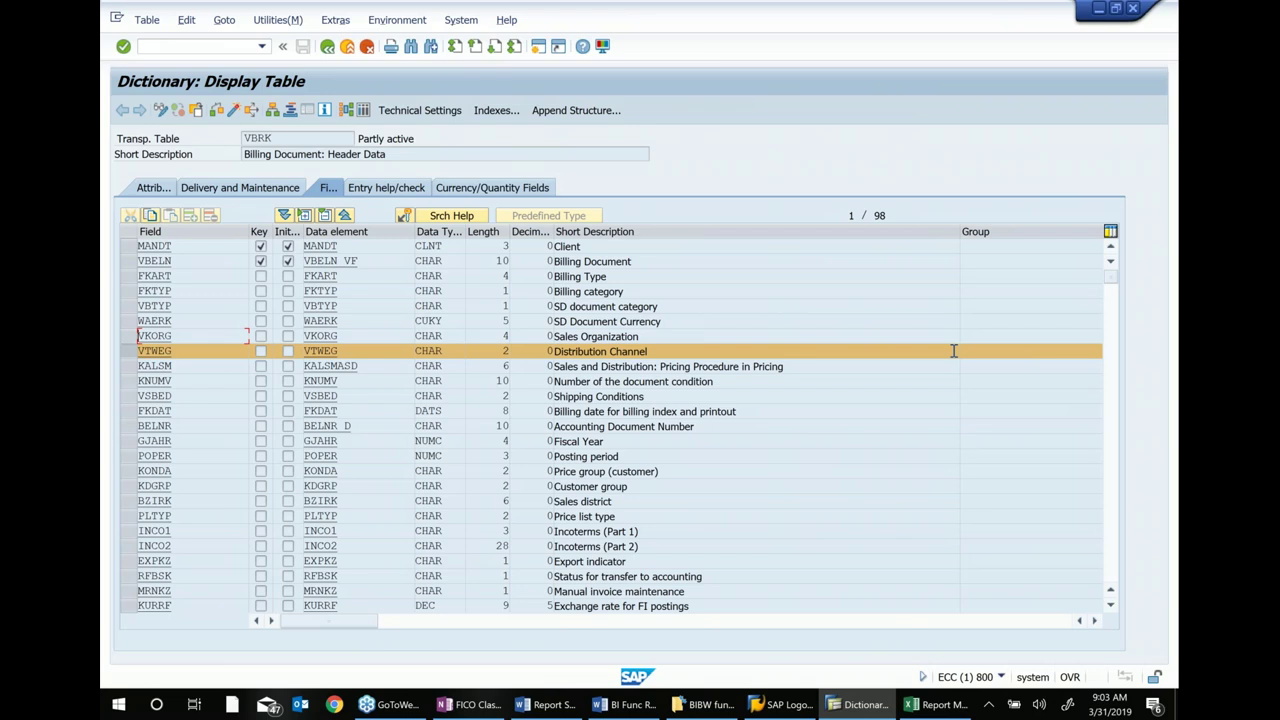
# Return to Excel, open the Output sheet and highlight the Shipto State, Shipto #, Invoice # and Gross Amount $ columns in turn
pyautogui.click(938, 704)
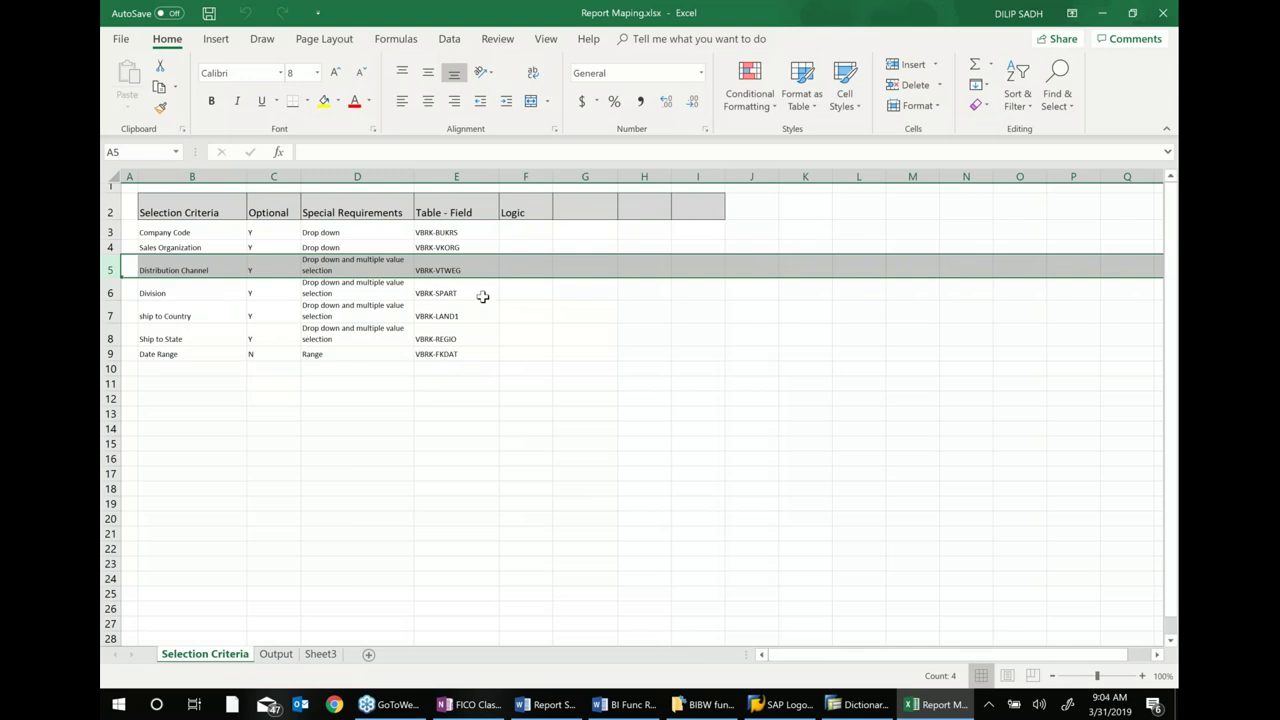
pyautogui.click(277, 655)
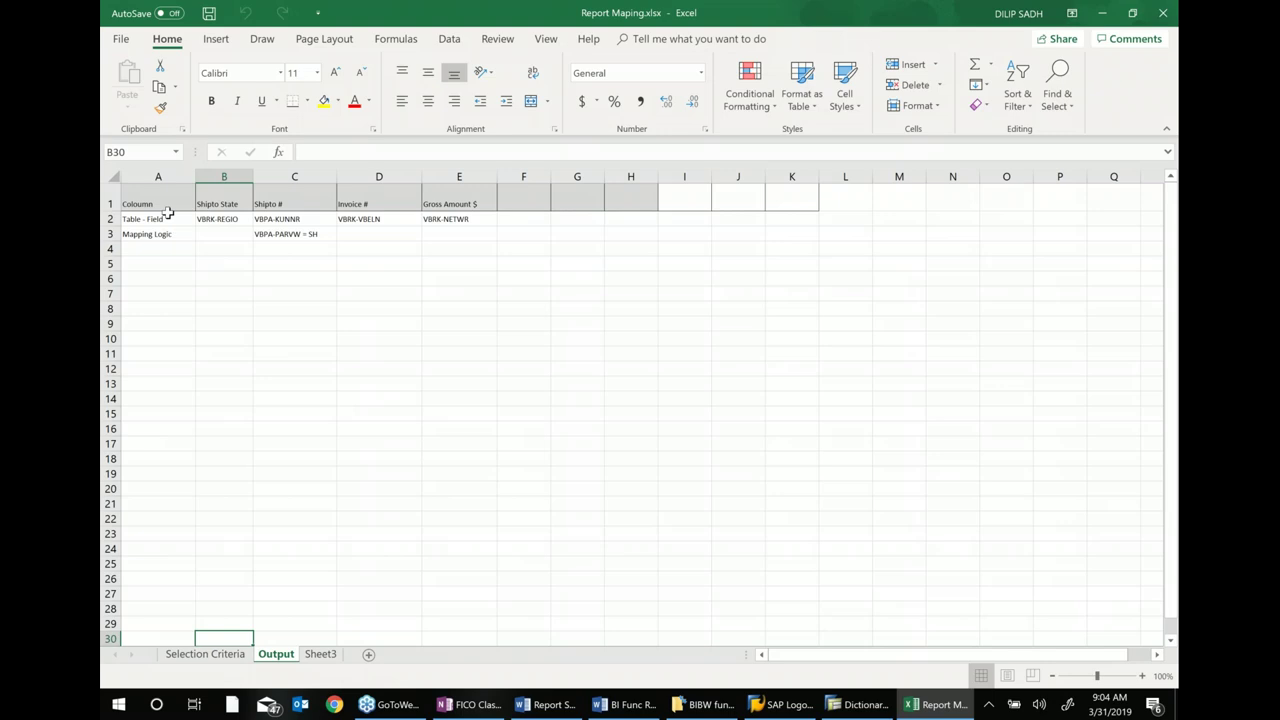
pyautogui.click(233, 172)
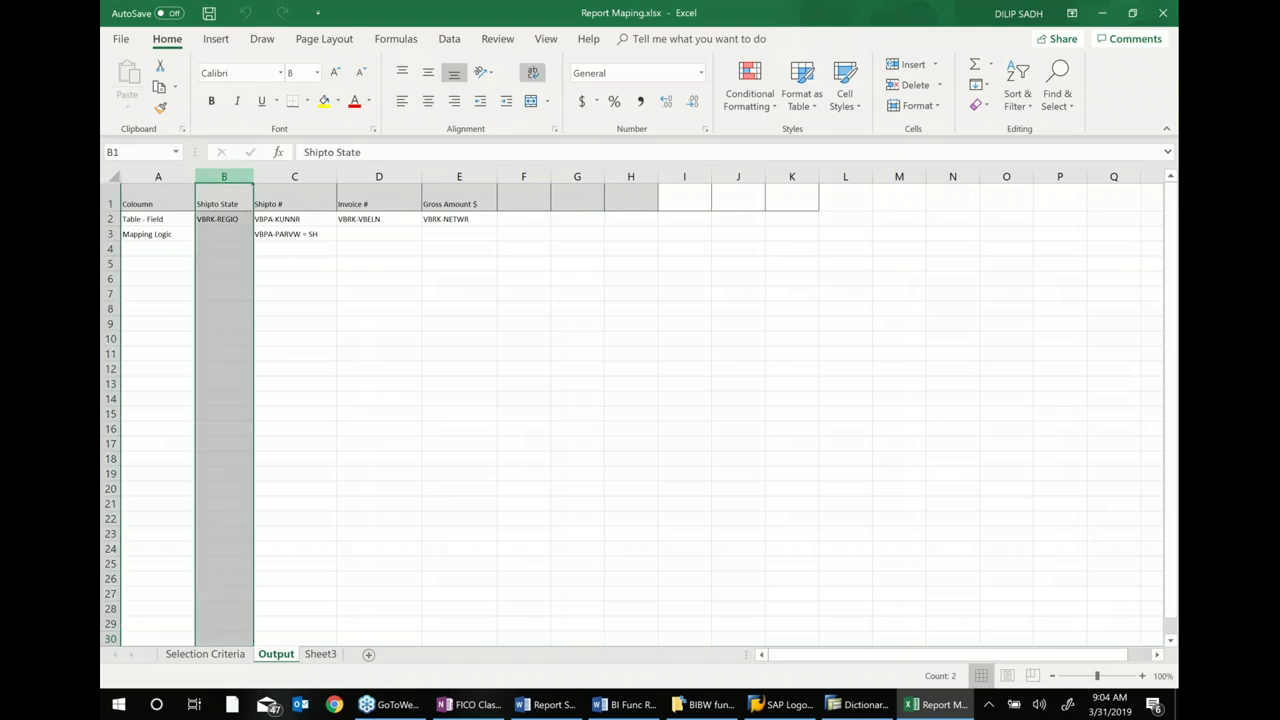
pyautogui.click(274, 176)
pyautogui.click(371, 179)
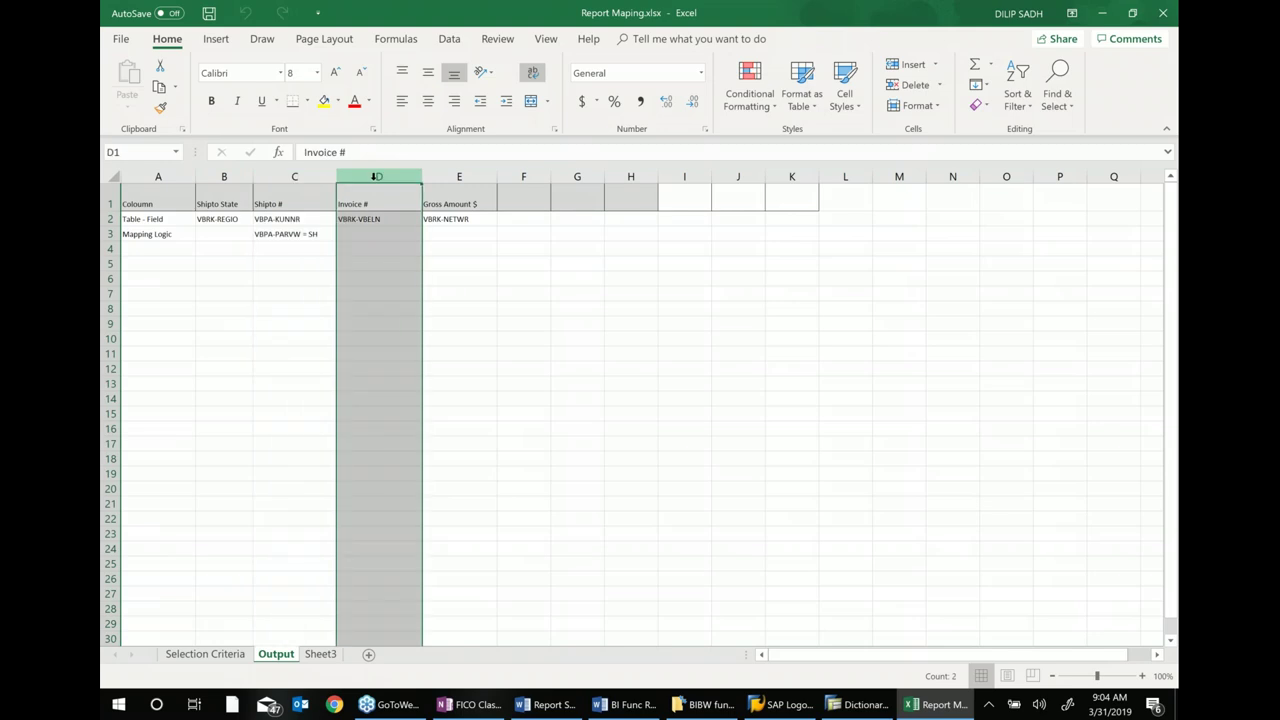
pyautogui.click(470, 179)
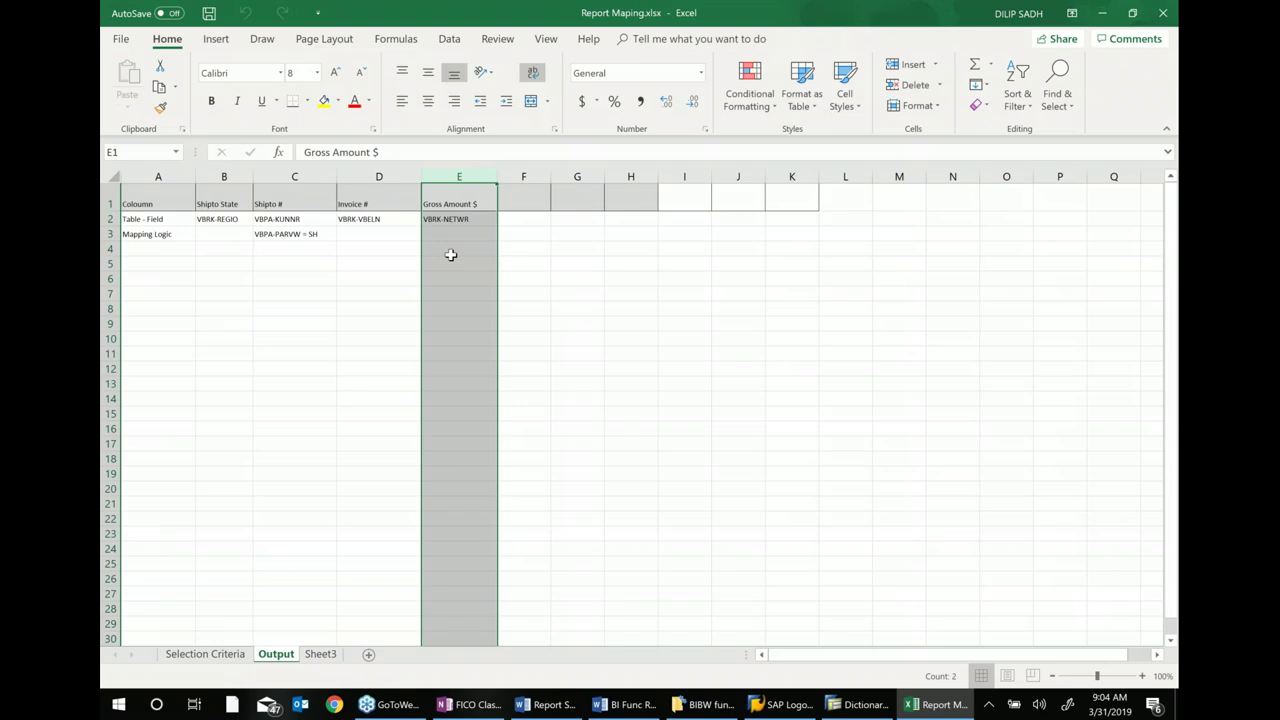
# Review each output column's table-field mapping and logic again, from Shipto State through Gross Amount $
pyautogui.moveTo(219, 180); pyautogui.dragTo(216, 222)
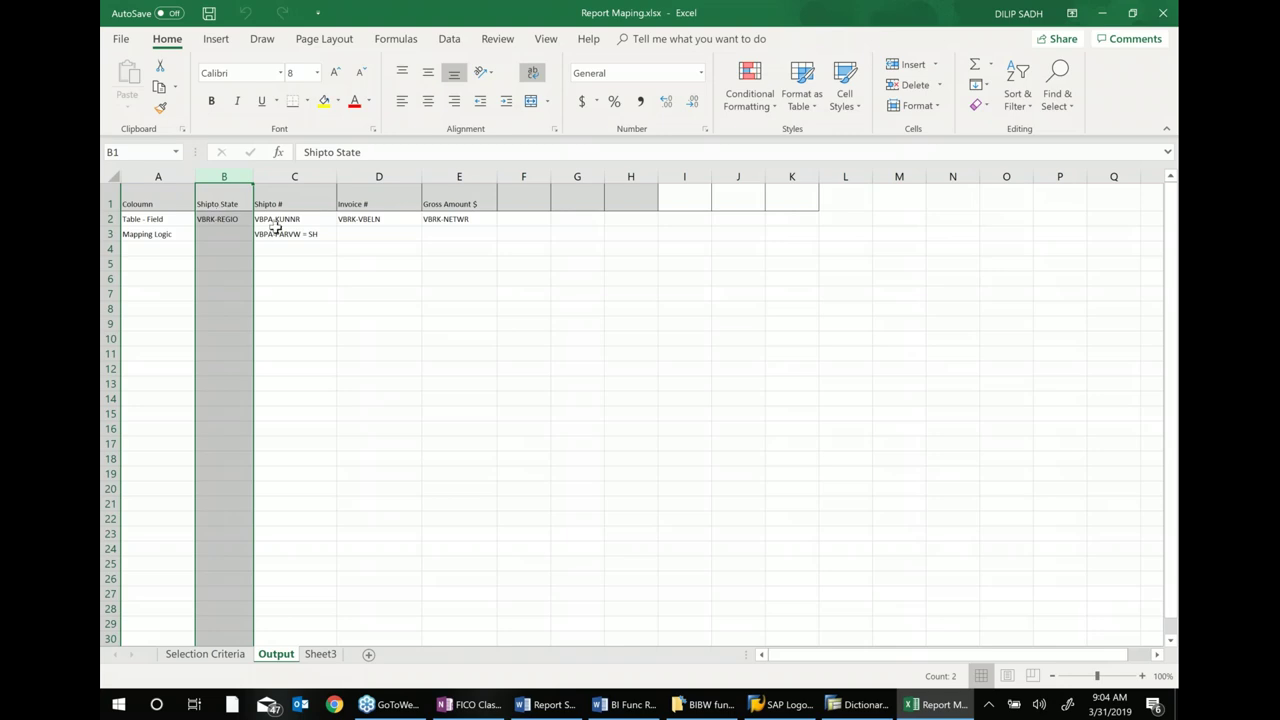
pyautogui.click(289, 176)
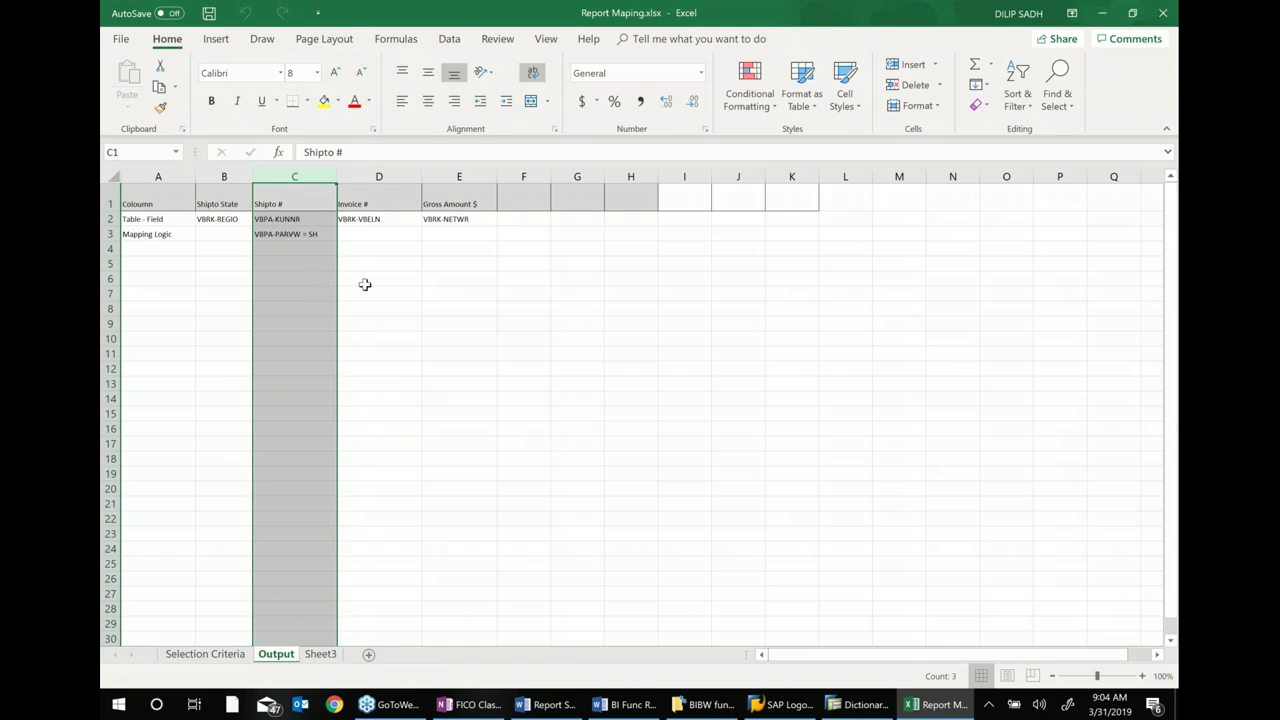
pyautogui.click(379, 180)
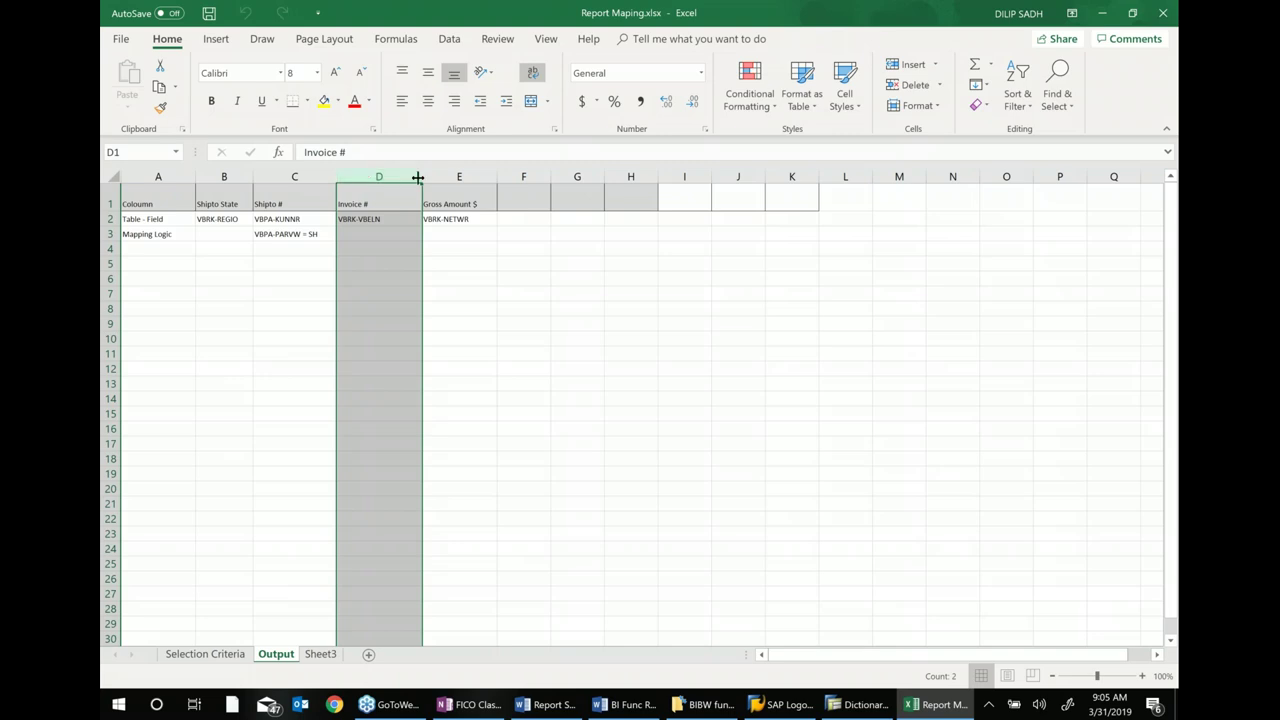
pyautogui.click(460, 177)
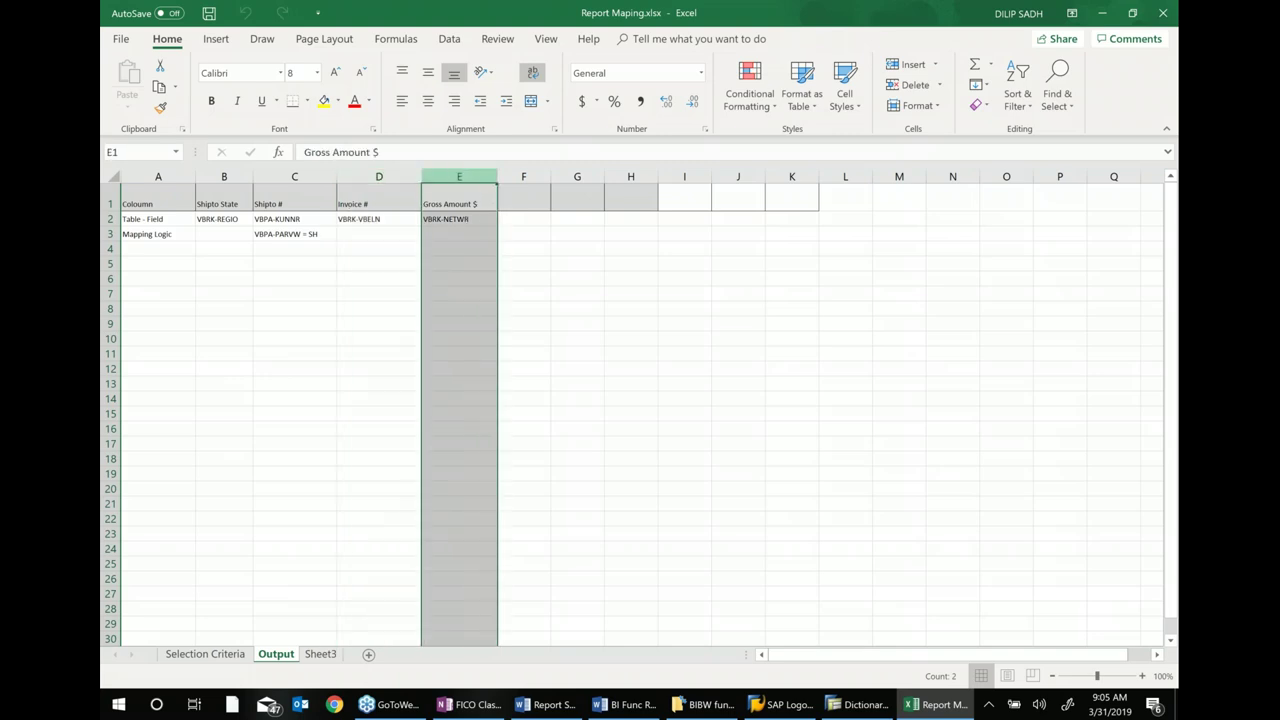
# Select Shipto State's table-field entry in the Excel workbook, then switch to SAP table VBRK and deselect the VTWEG row
pyautogui.click(224, 220)
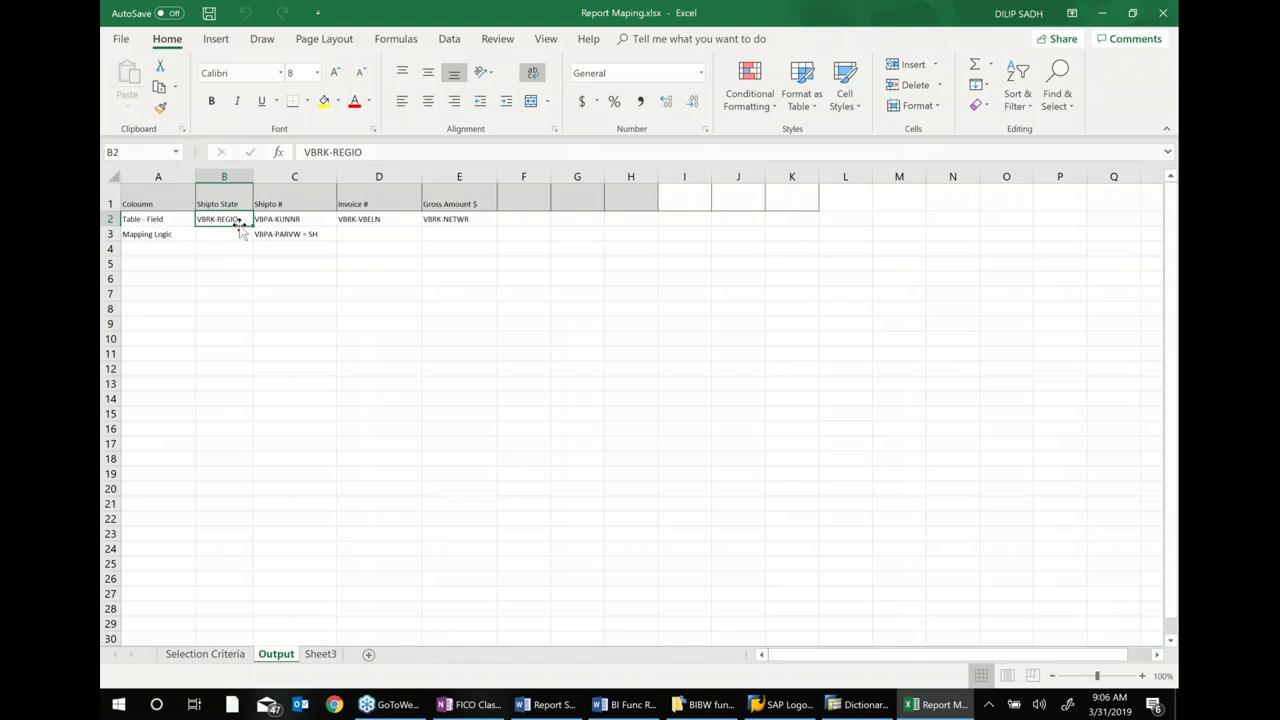
pyautogui.click(858, 704)
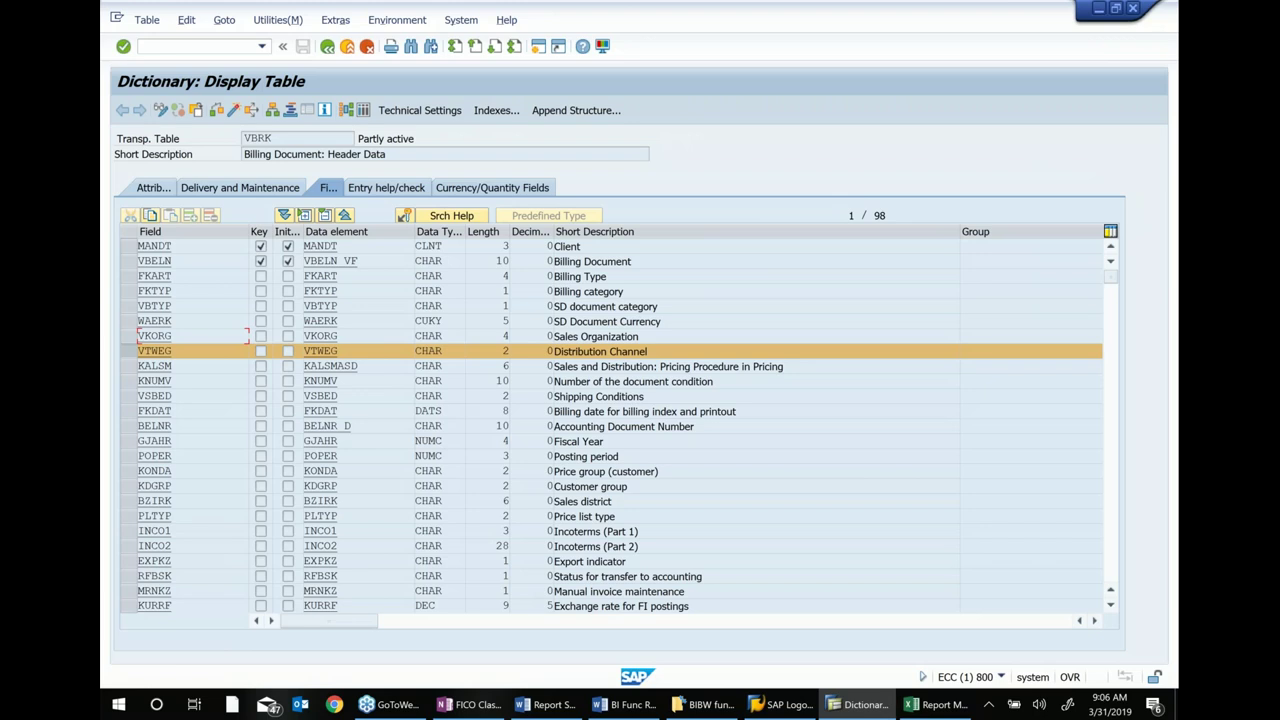
pyautogui.moveTo(282, 139); pyautogui.dragTo(219, 138)
pyautogui.click(130, 352)
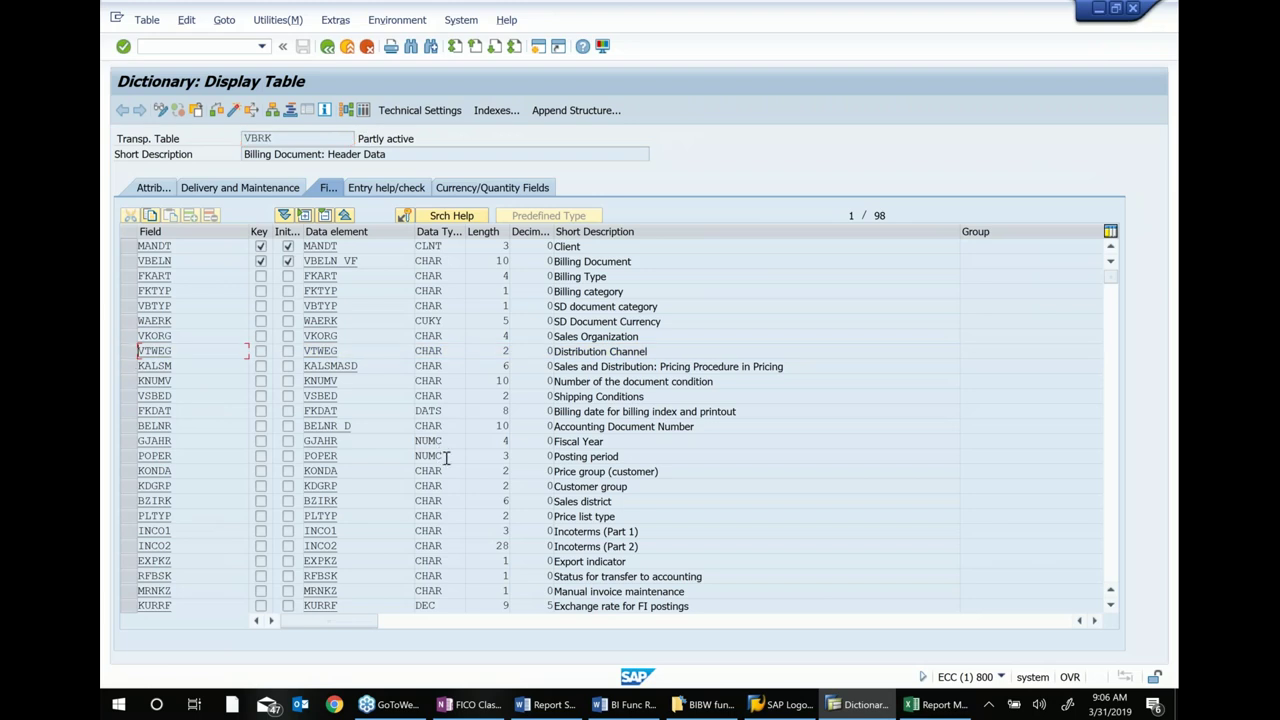
# Select the REGIO row in table VBRK, deselect the BUKRS row and highlight REGIO's short description
pyautogui.scroll(-1, 155, 350)
pyautogui.scroll(-1, 155, 350)
pyautogui.scroll(-3, 138, 350)
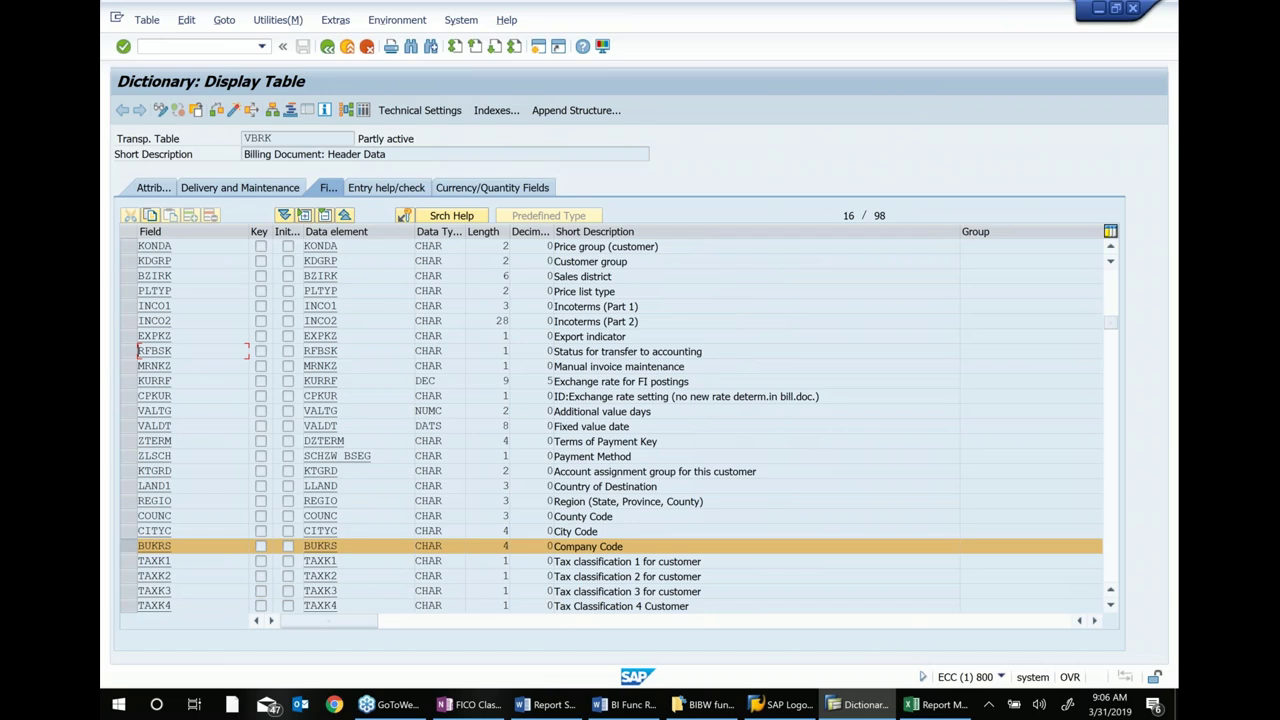
pyautogui.scroll(-1, 138, 350)
pyautogui.scroll(-1, 138, 350)
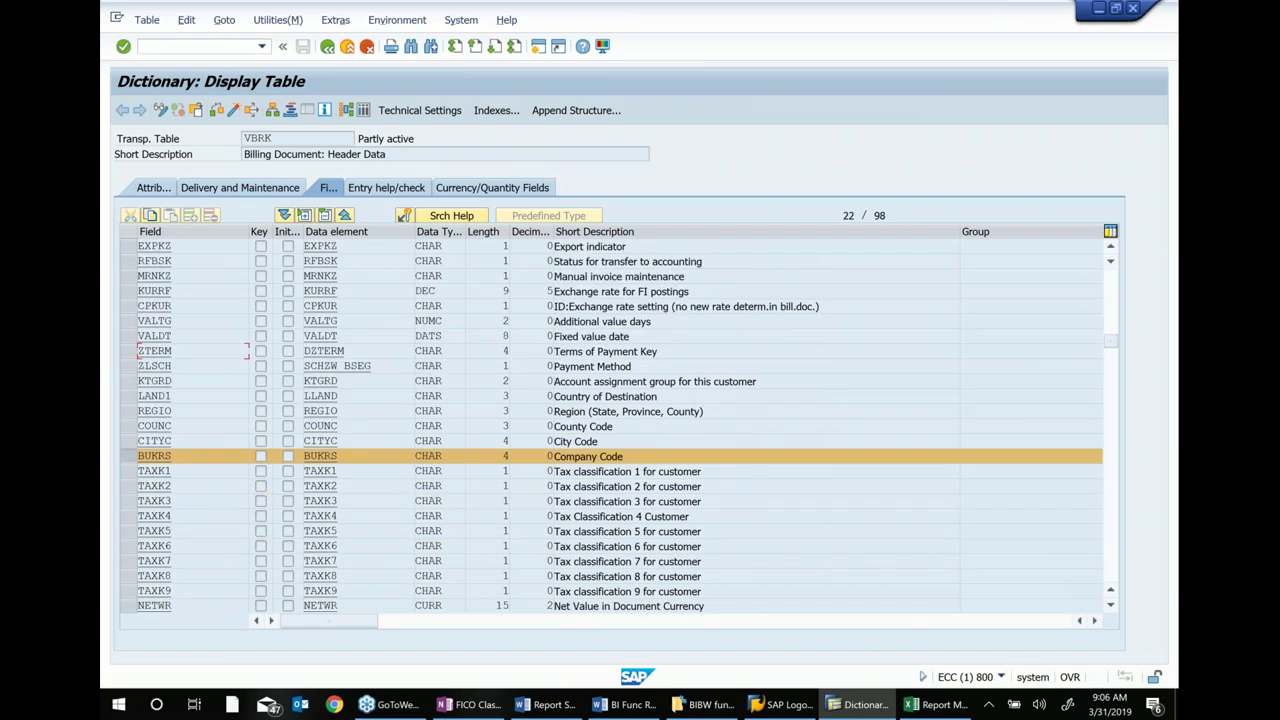
pyautogui.click(140, 411)
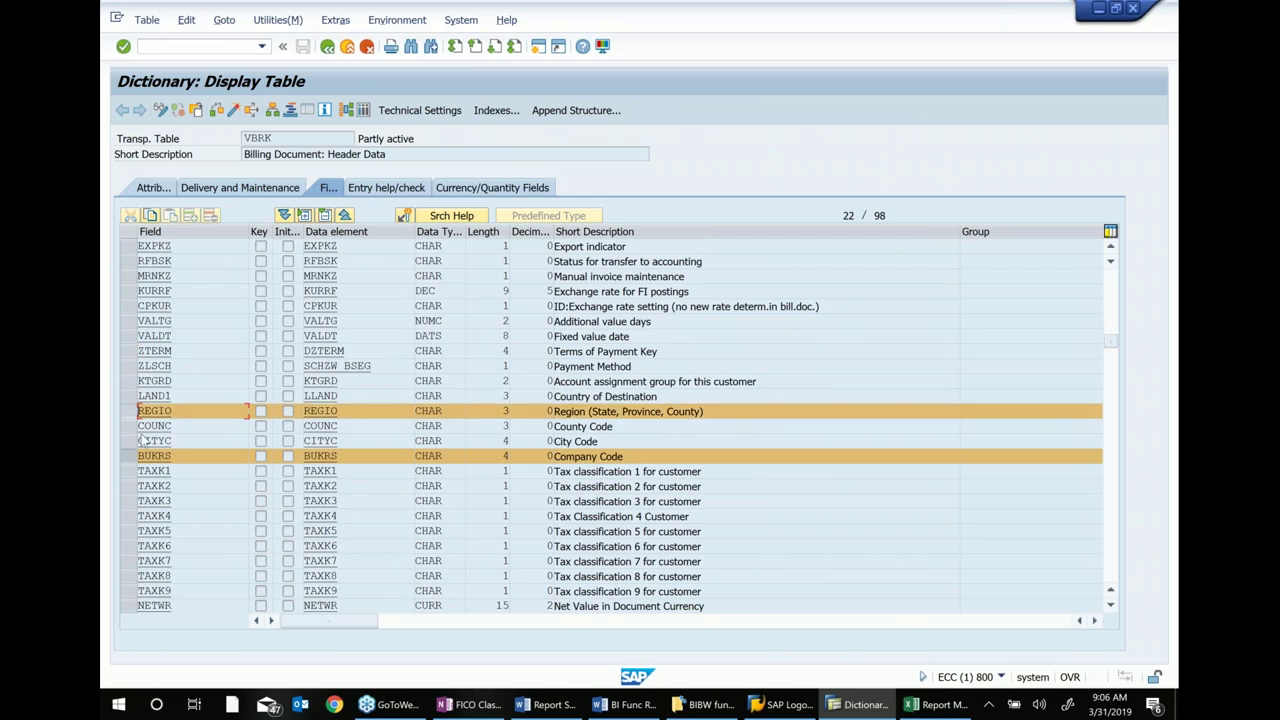
pyautogui.click(140, 457)
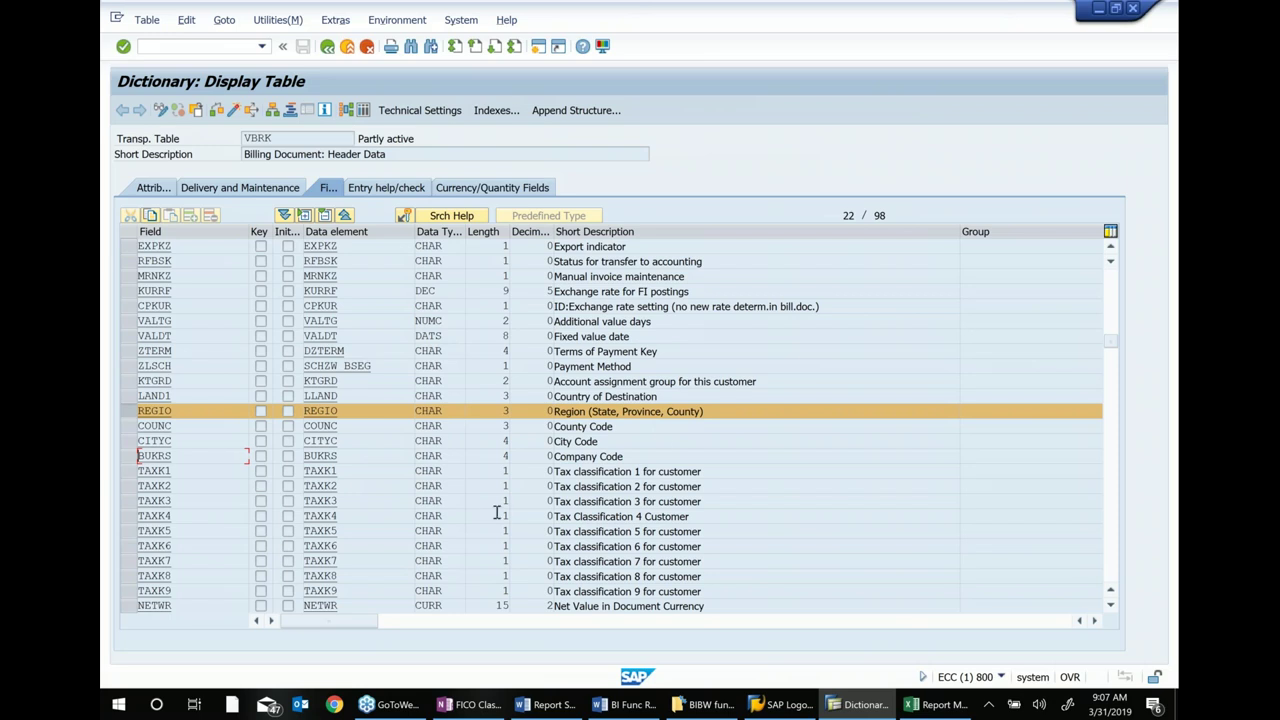
pyautogui.moveTo(717, 414); pyautogui.dragTo(528, 418)
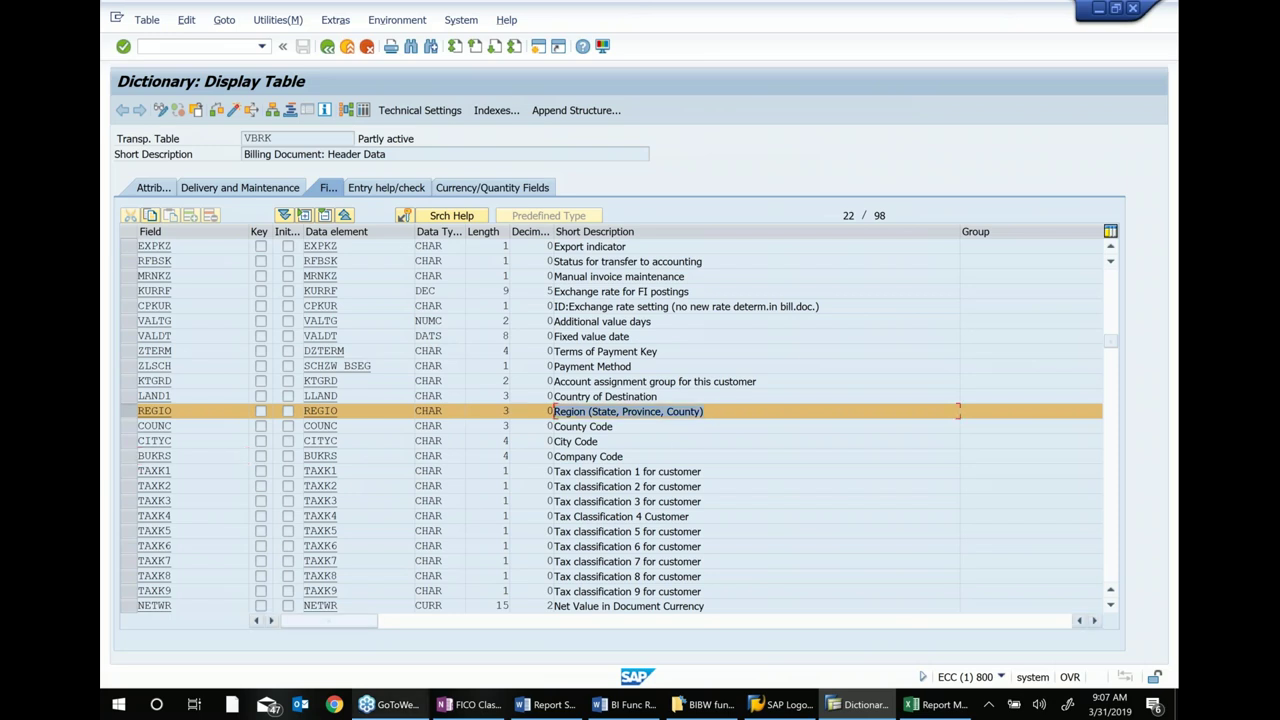
# Return to the Excel Output sheet, highlight the Shipto # column and select its table-field and mapping logic cells
pyautogui.click(930, 704)
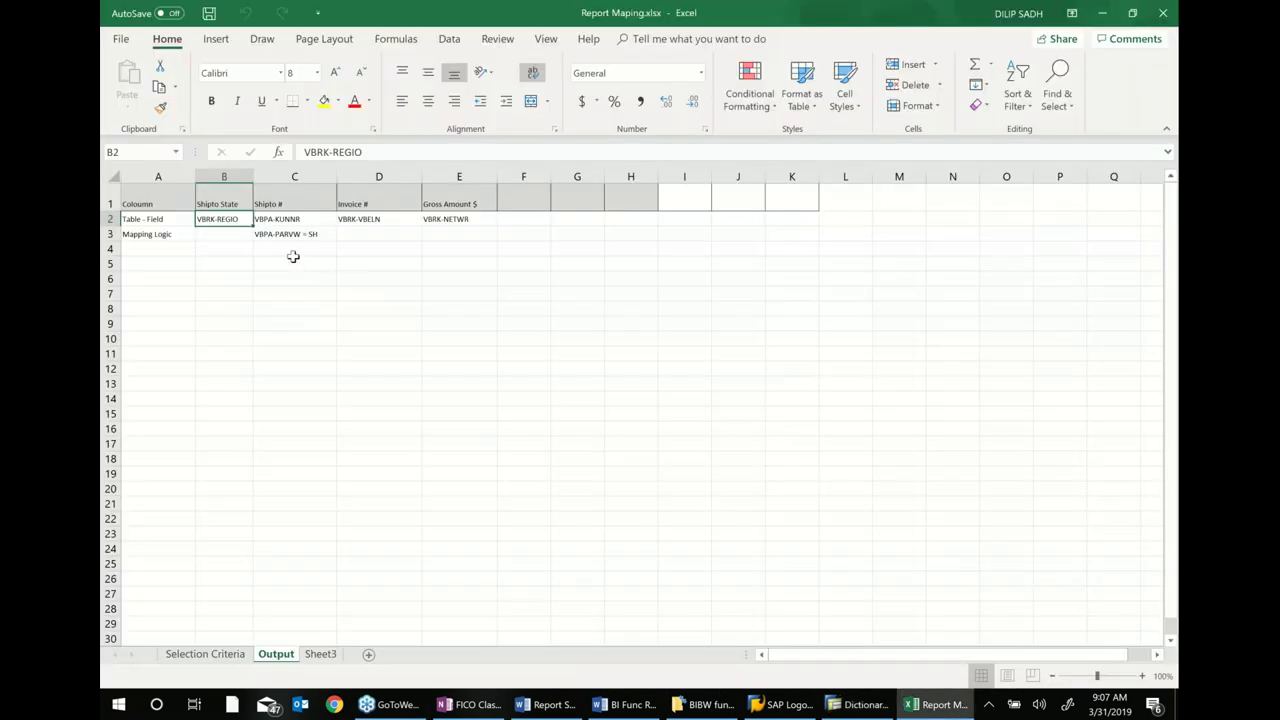
pyautogui.click(292, 199)
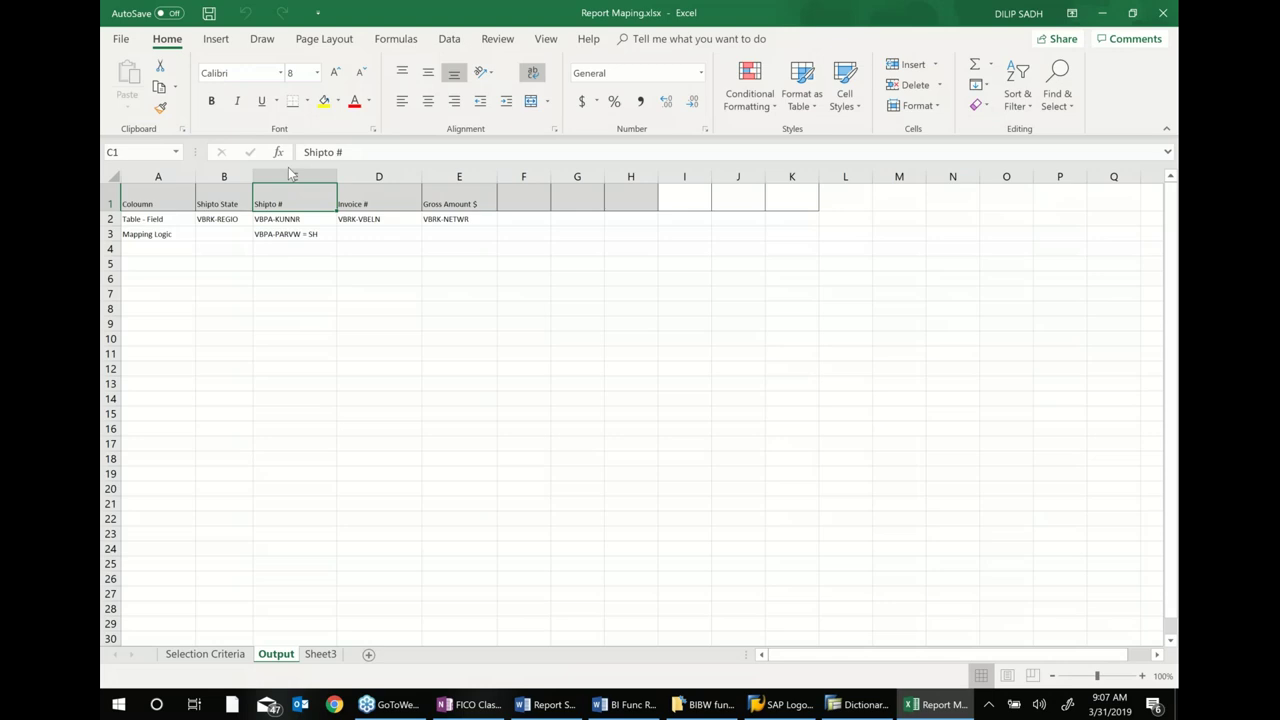
pyautogui.click(294, 176)
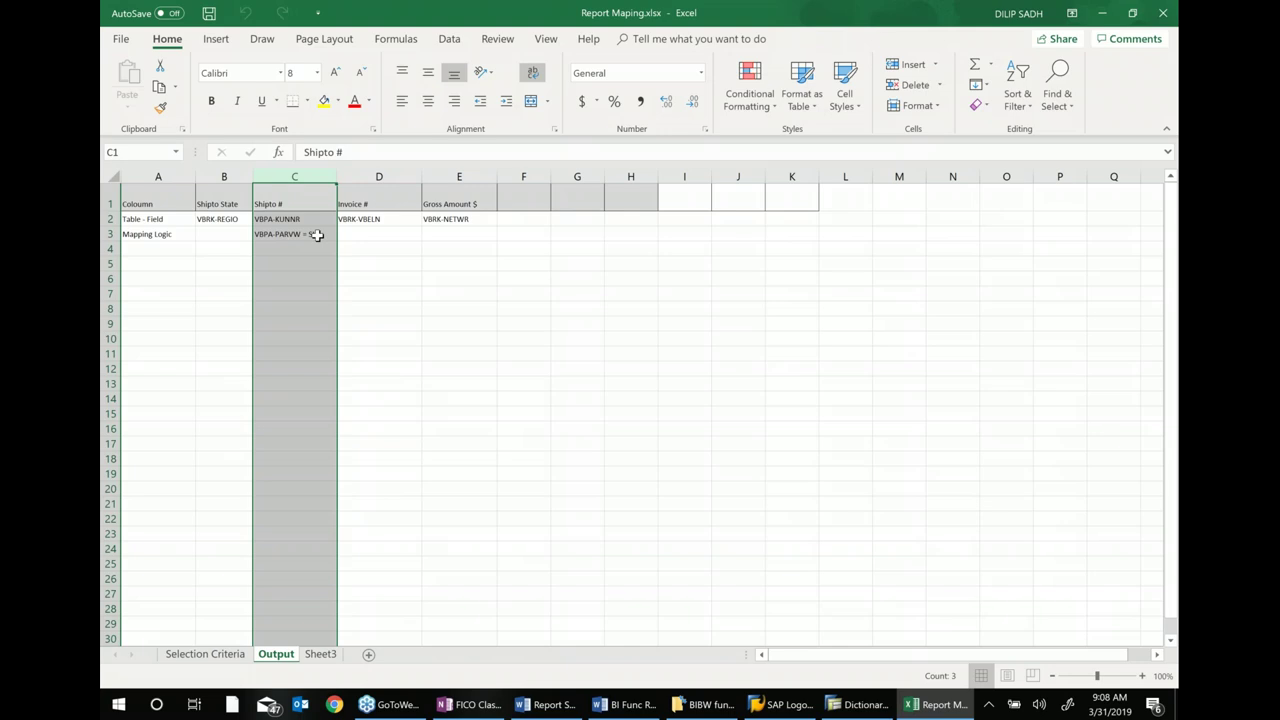
pyautogui.moveTo(309, 223); pyautogui.dragTo(306, 235)
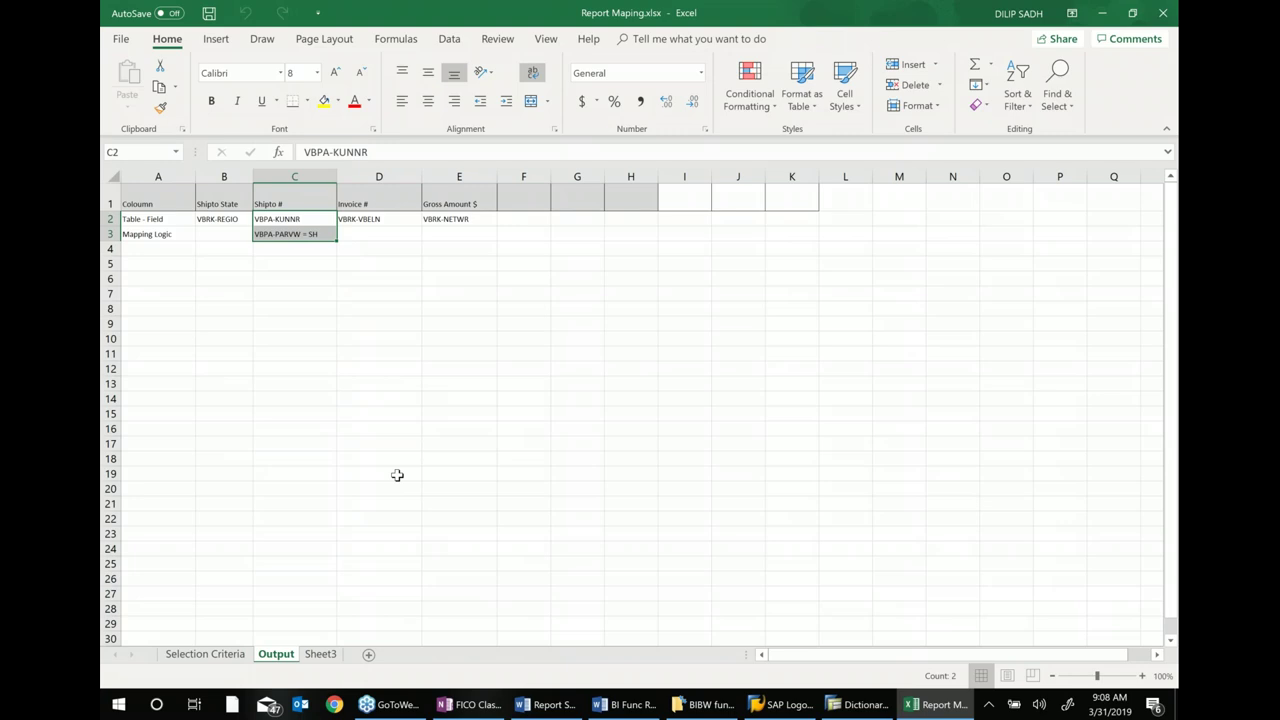
# Switch to SAP, leave table VBRK and display database table VBPA in the ABAP Dictionary
pyautogui.click(858, 704)
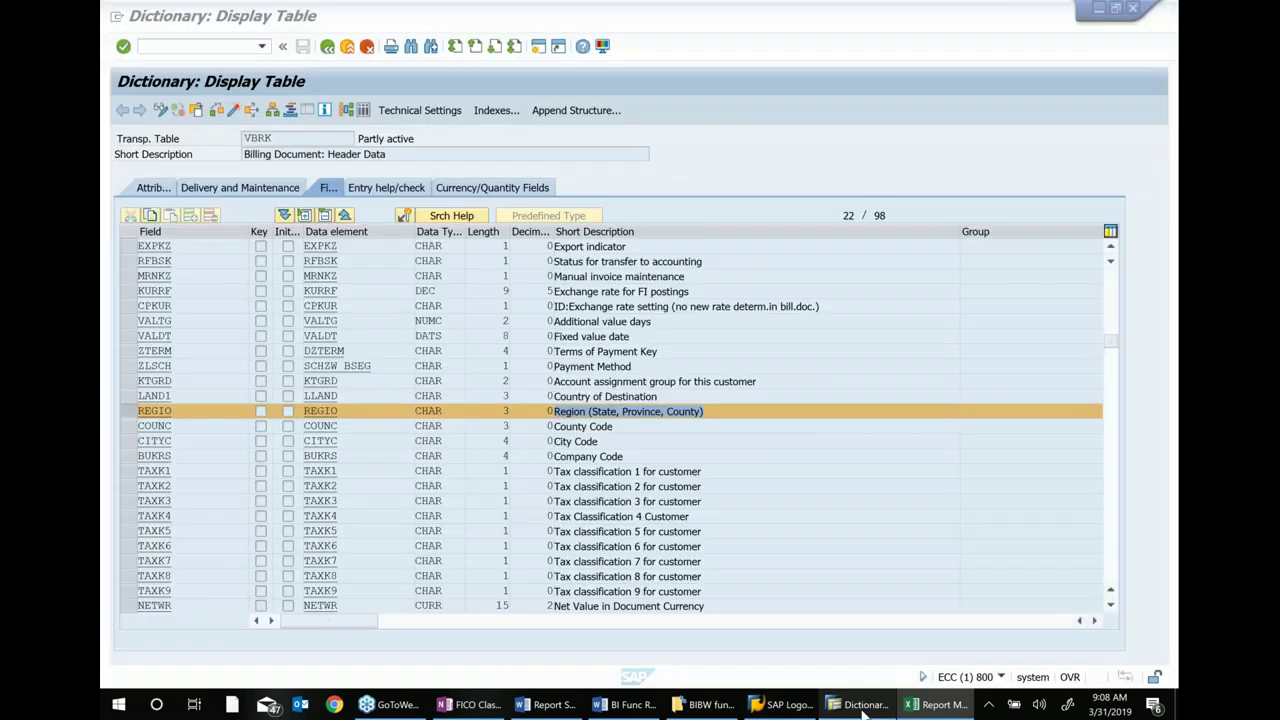
pyautogui.click(327, 50)
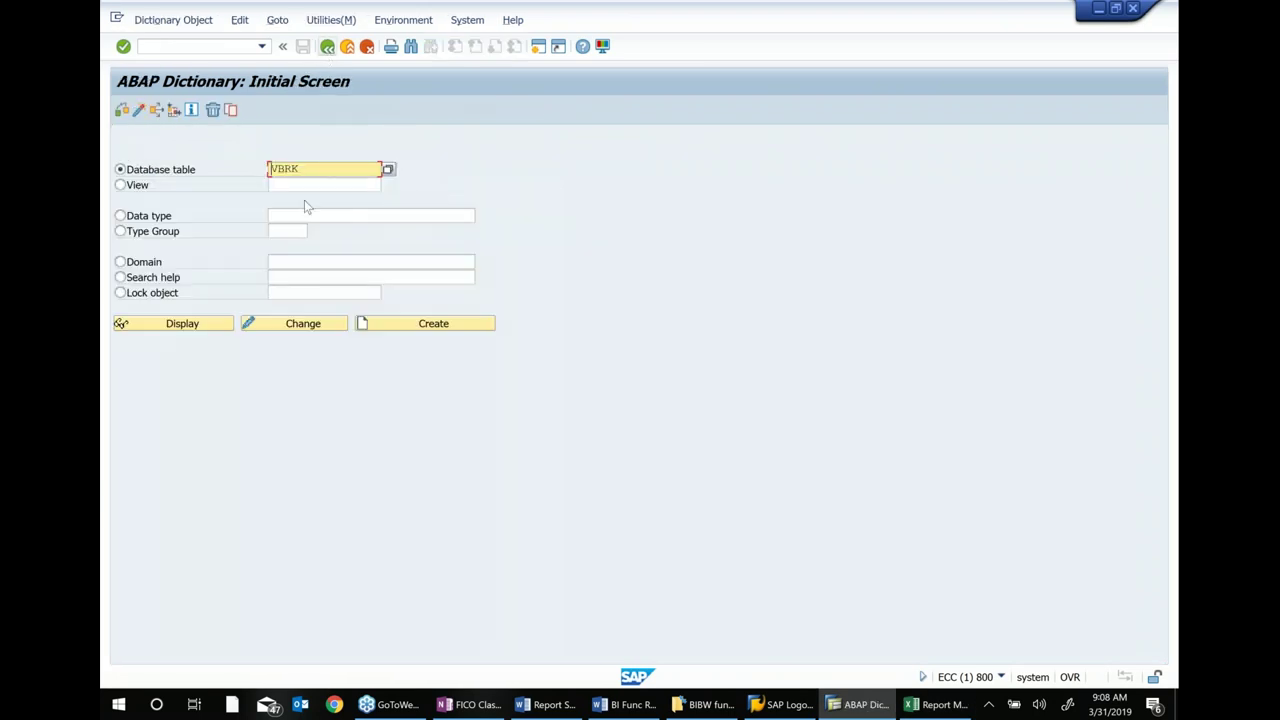
pyautogui.click(315, 175)
pyautogui.press('BackSpace')
pyautogui.press('BackSpace')
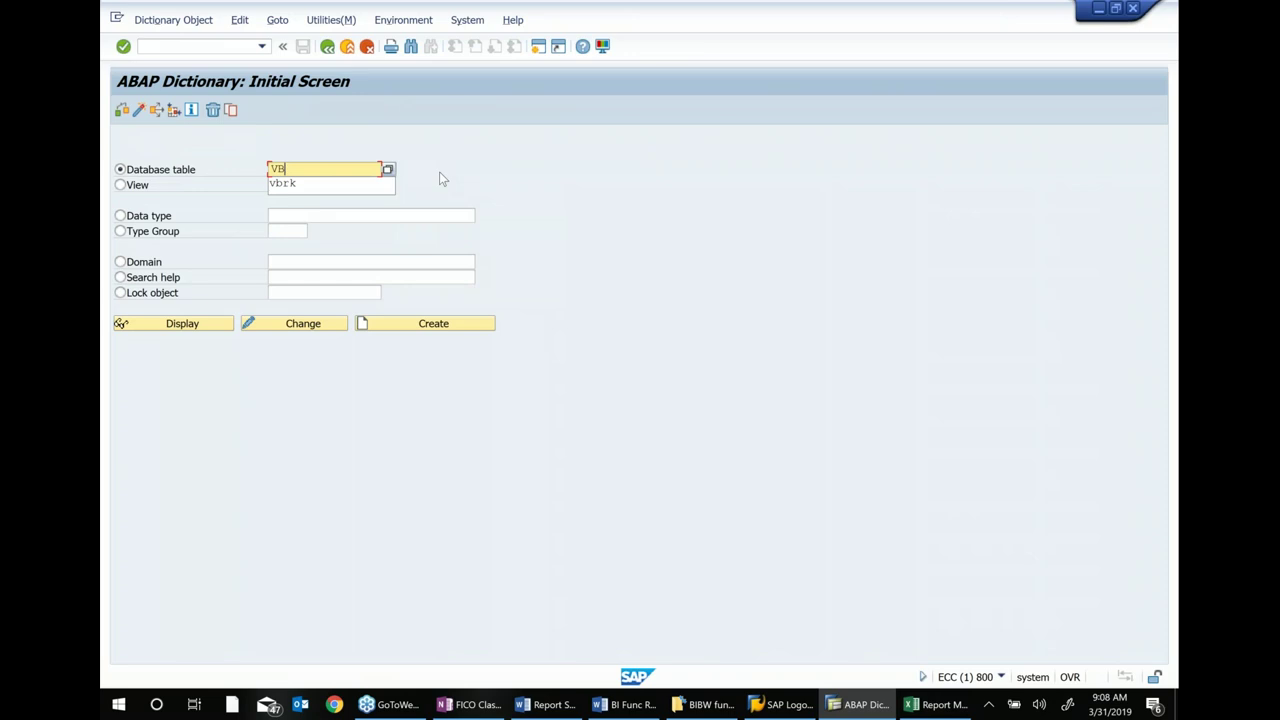
pyautogui.write('PA')
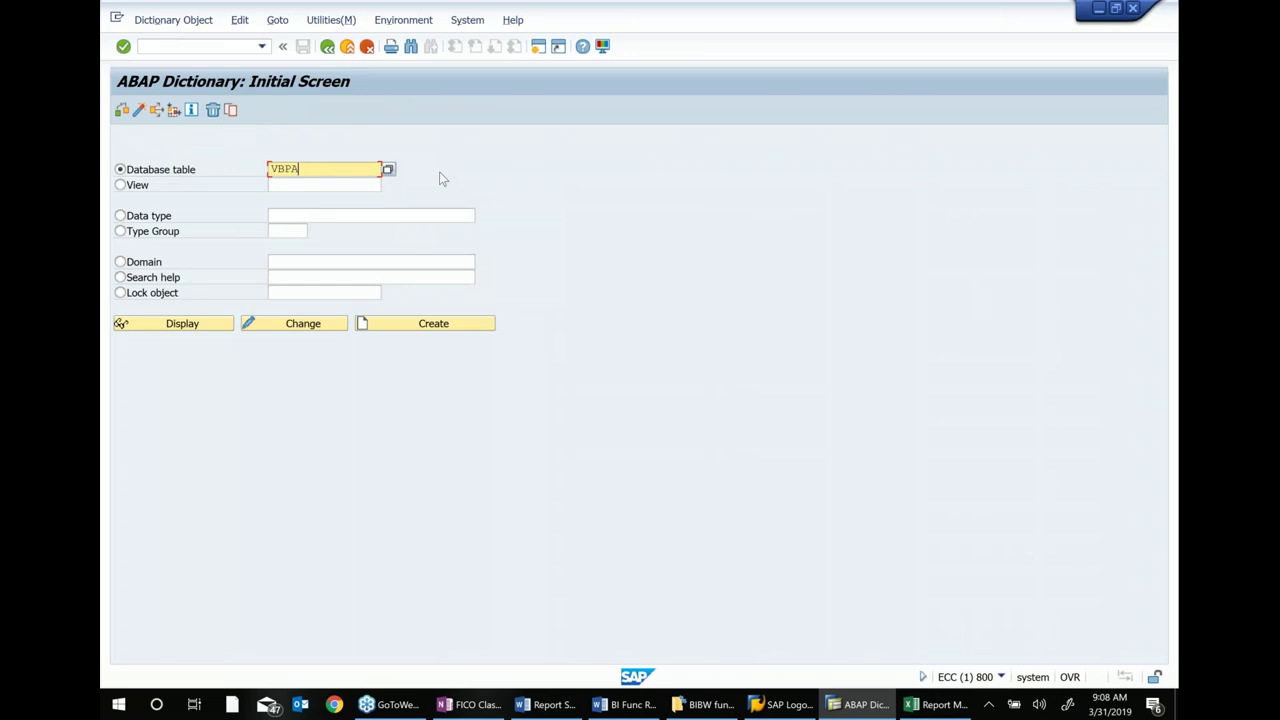
pyautogui.click(205, 329)
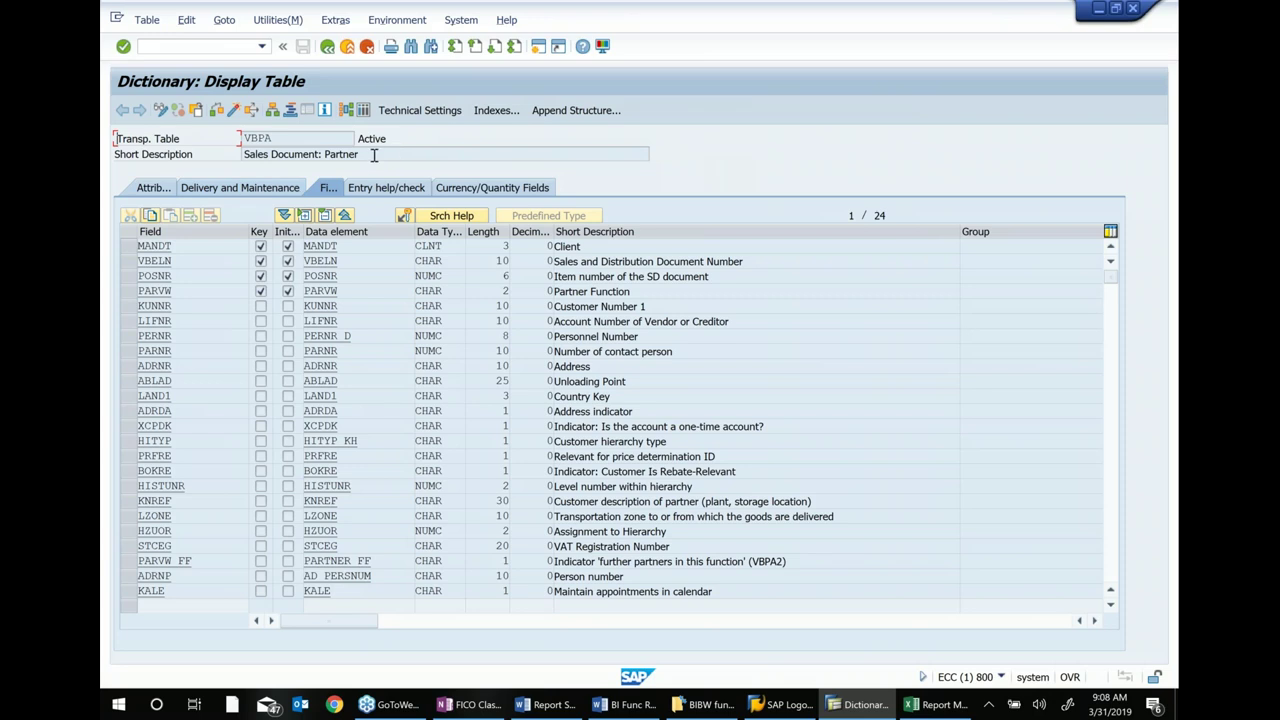
# Highlight table VBPA's short description, then leave only the PARVW row selected in its field list
pyautogui.moveTo(369, 155); pyautogui.dragTo(243, 155)
pyautogui.moveTo(705, 704)
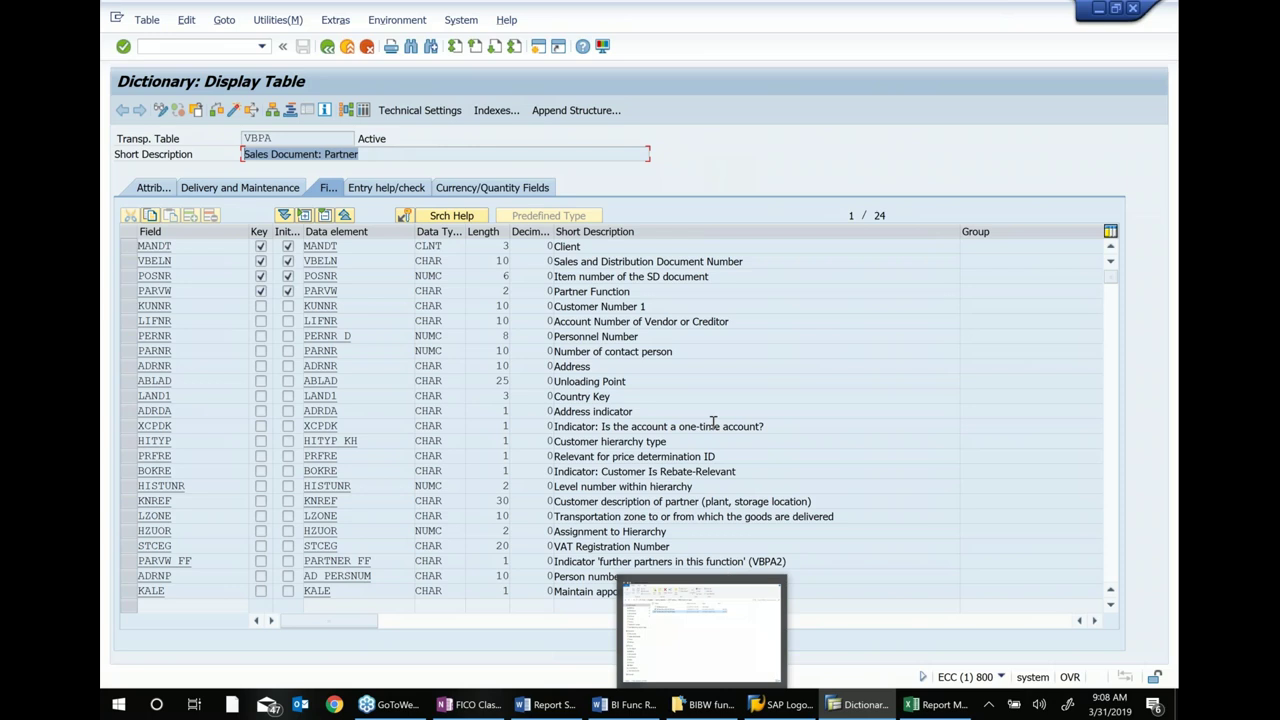
pyautogui.click(128, 276)
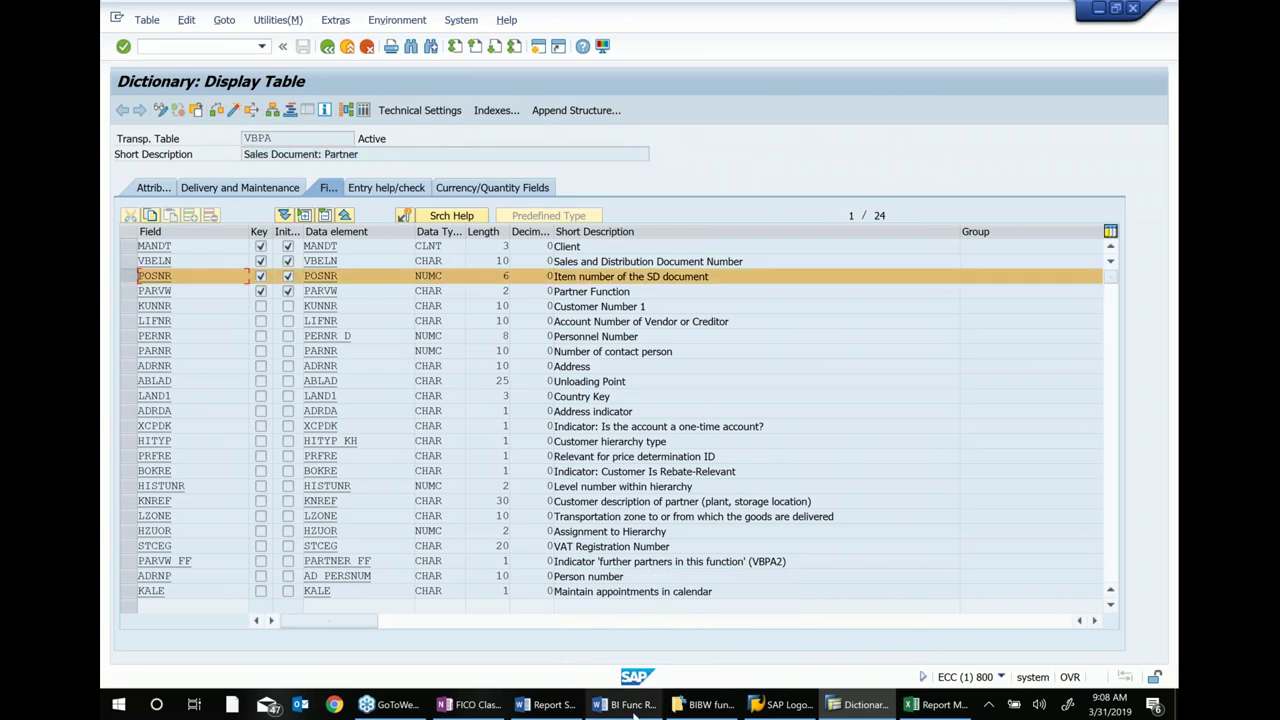
pyautogui.click(128, 291)
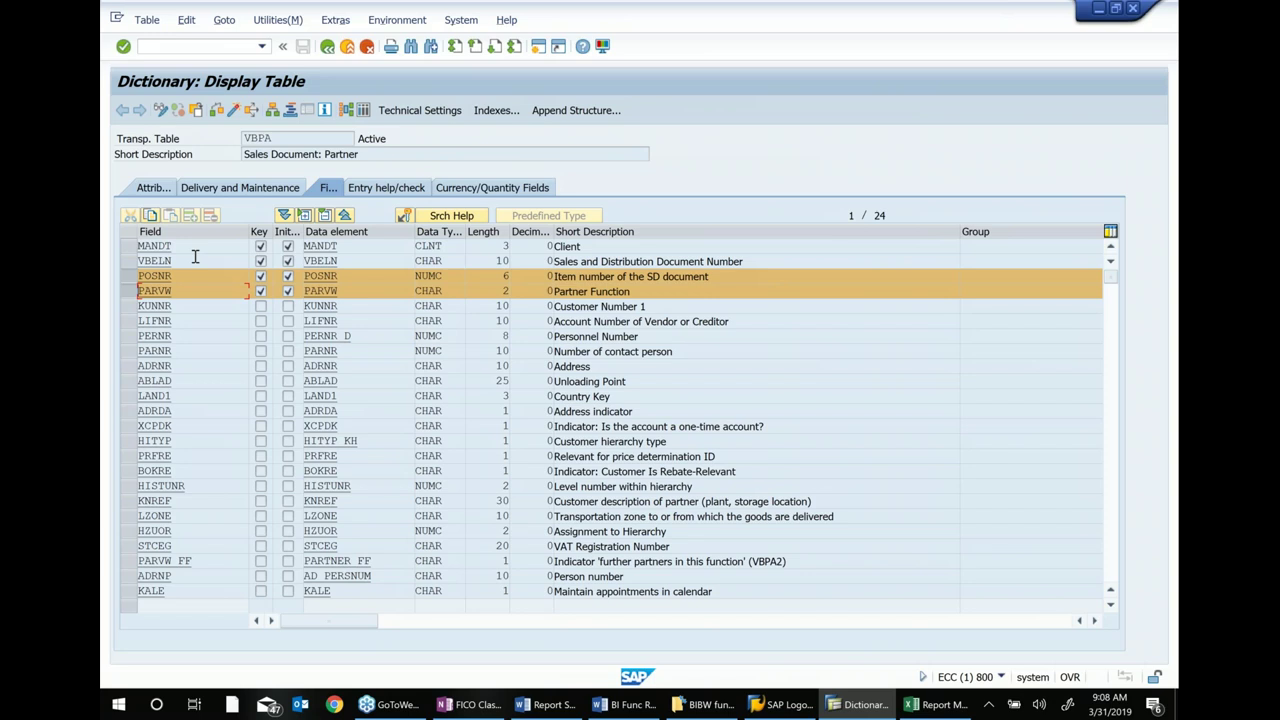
pyautogui.click(129, 276)
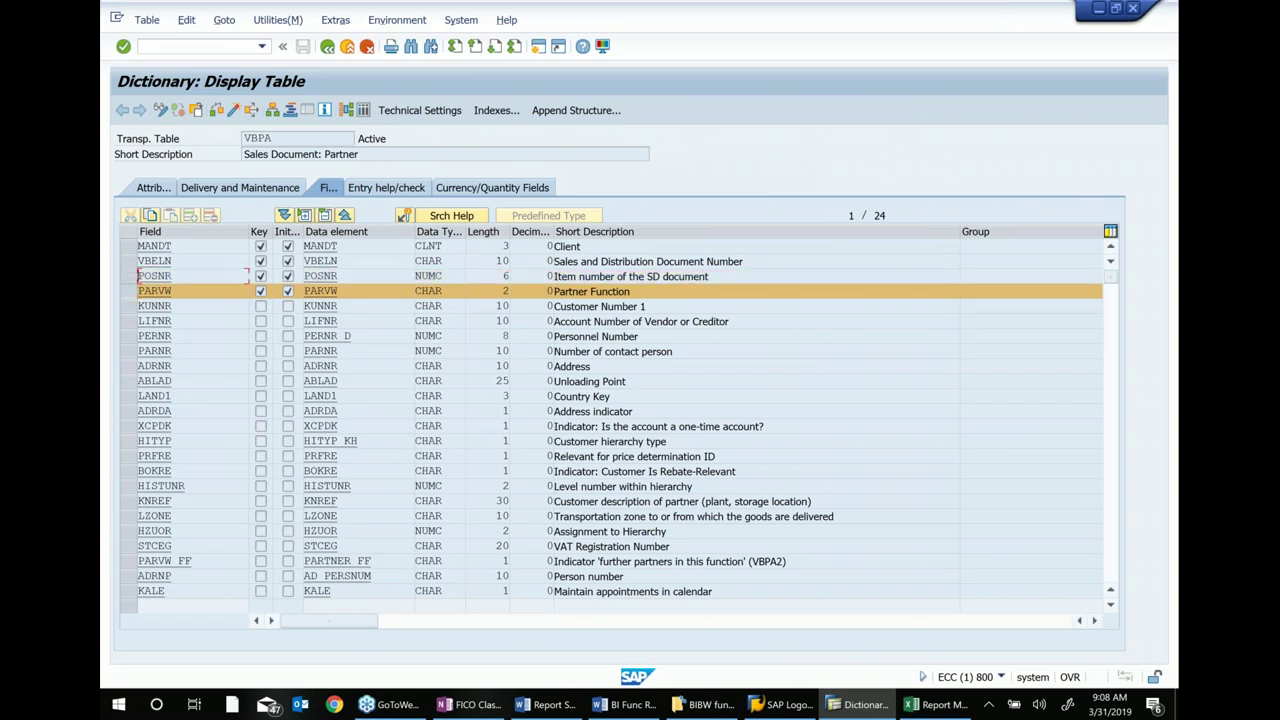
# Check the Shipto # mapping in Excel again, then highlight PARVW's short description in SAP table VBPA
pyautogui.click(938, 704)
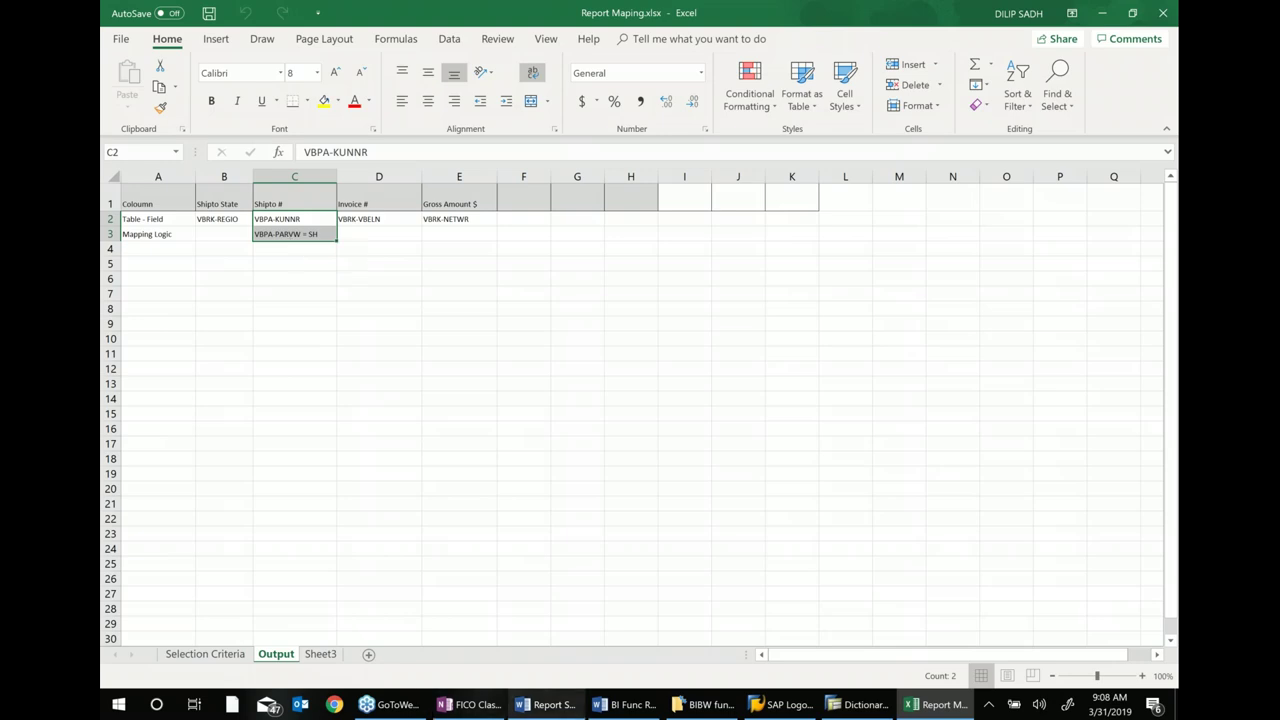
pyautogui.moveTo(873, 712)
pyautogui.click(897, 627)
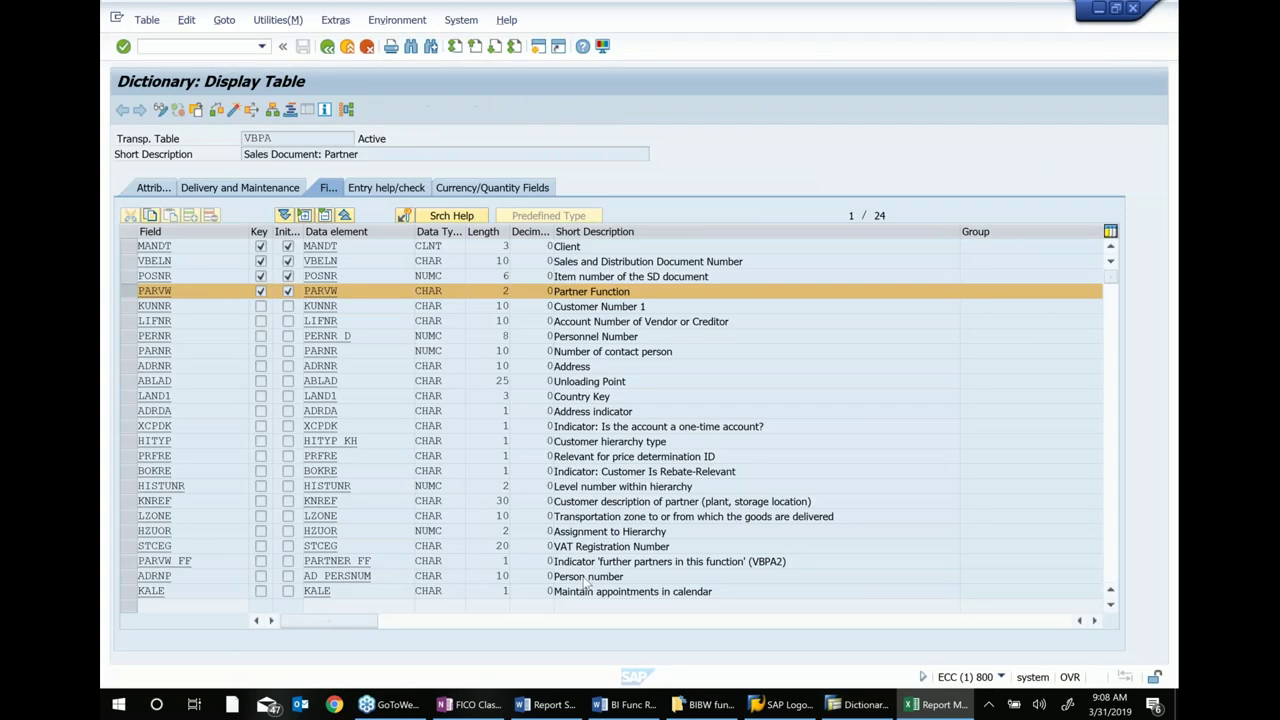
pyautogui.moveTo(638, 292); pyautogui.dragTo(457, 281)
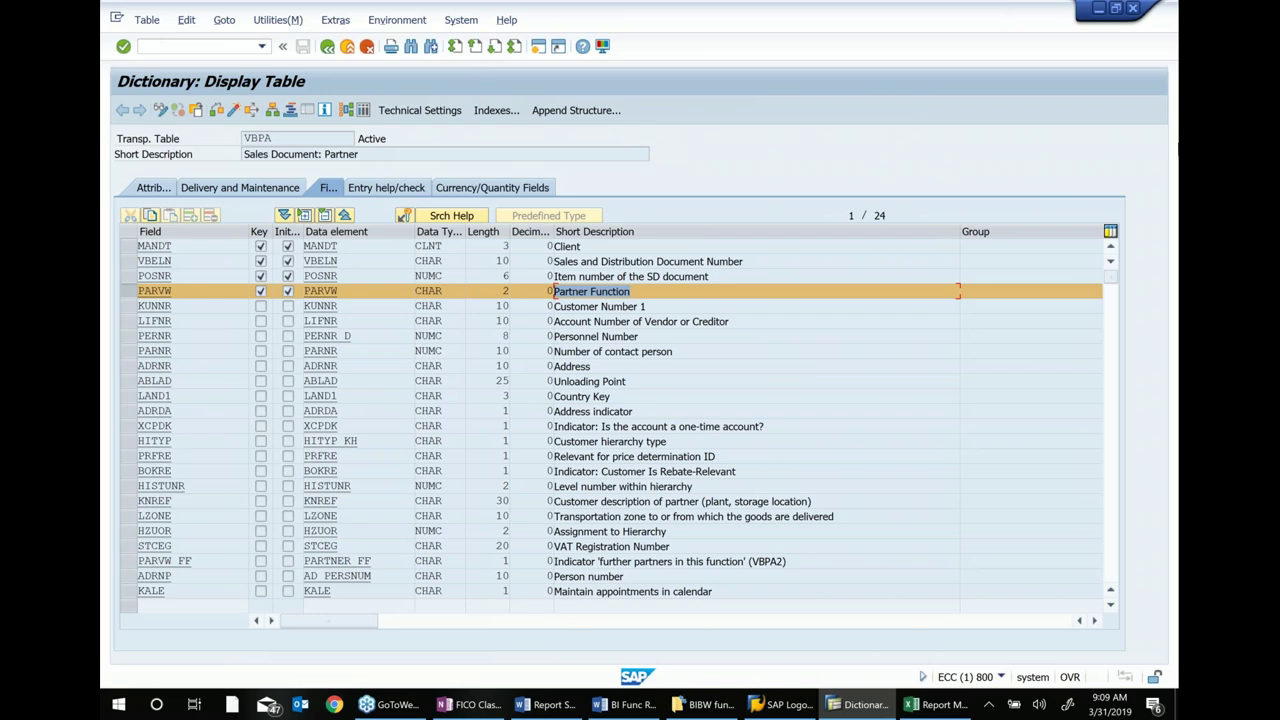
# Minimize the SAP, Excel and Word windows and switch to the FICO Class page in OneNote
pyautogui.click(1098, 8)
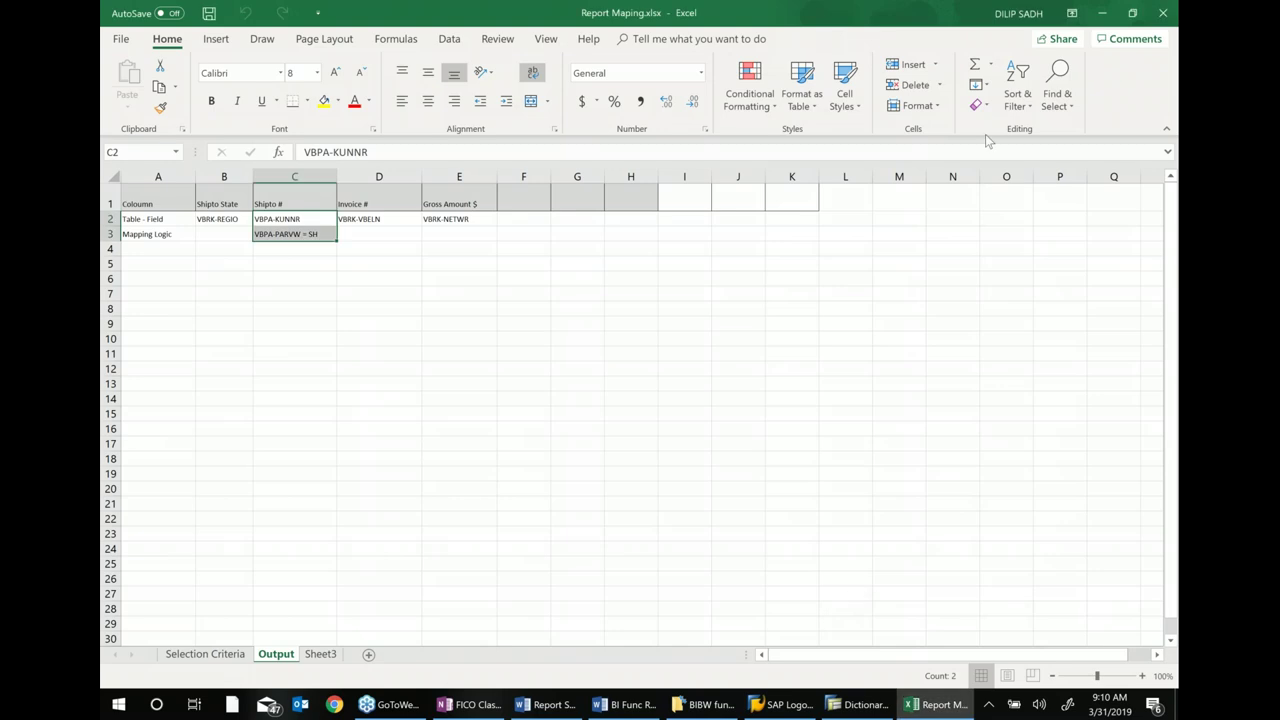
pyautogui.click(1100, 13)
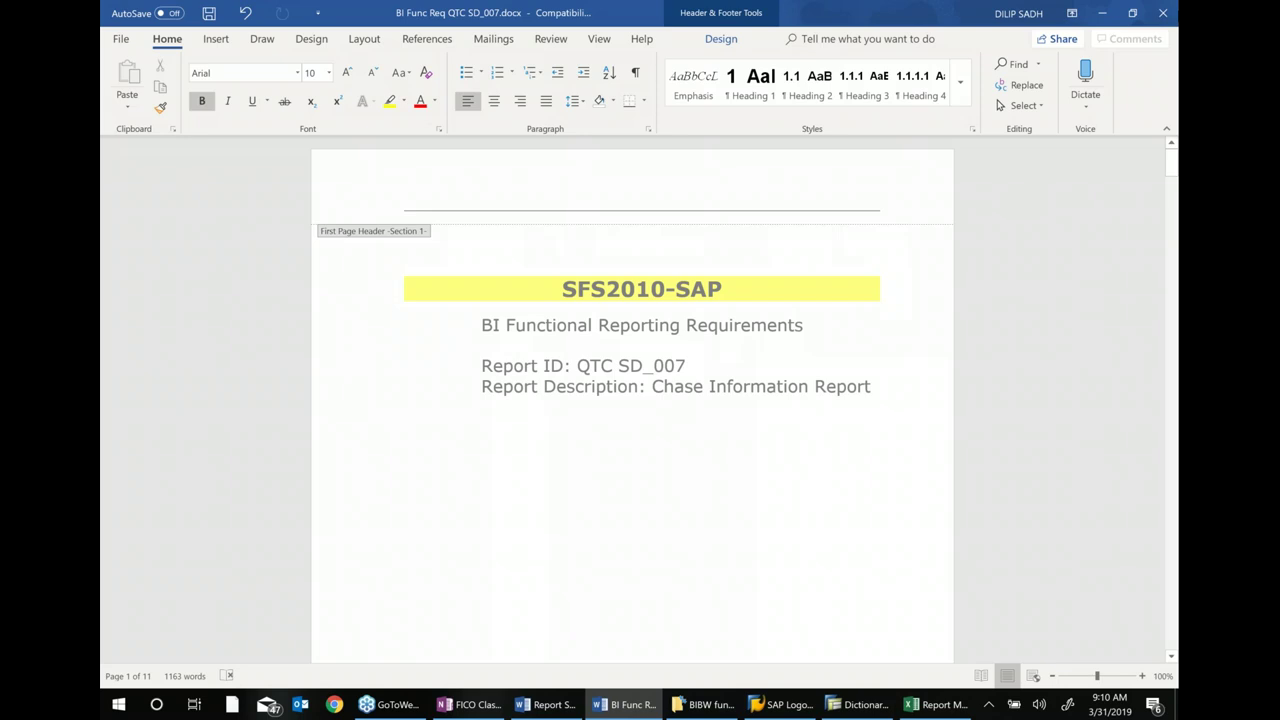
pyautogui.click(1101, 14)
pyautogui.click(1101, 14)
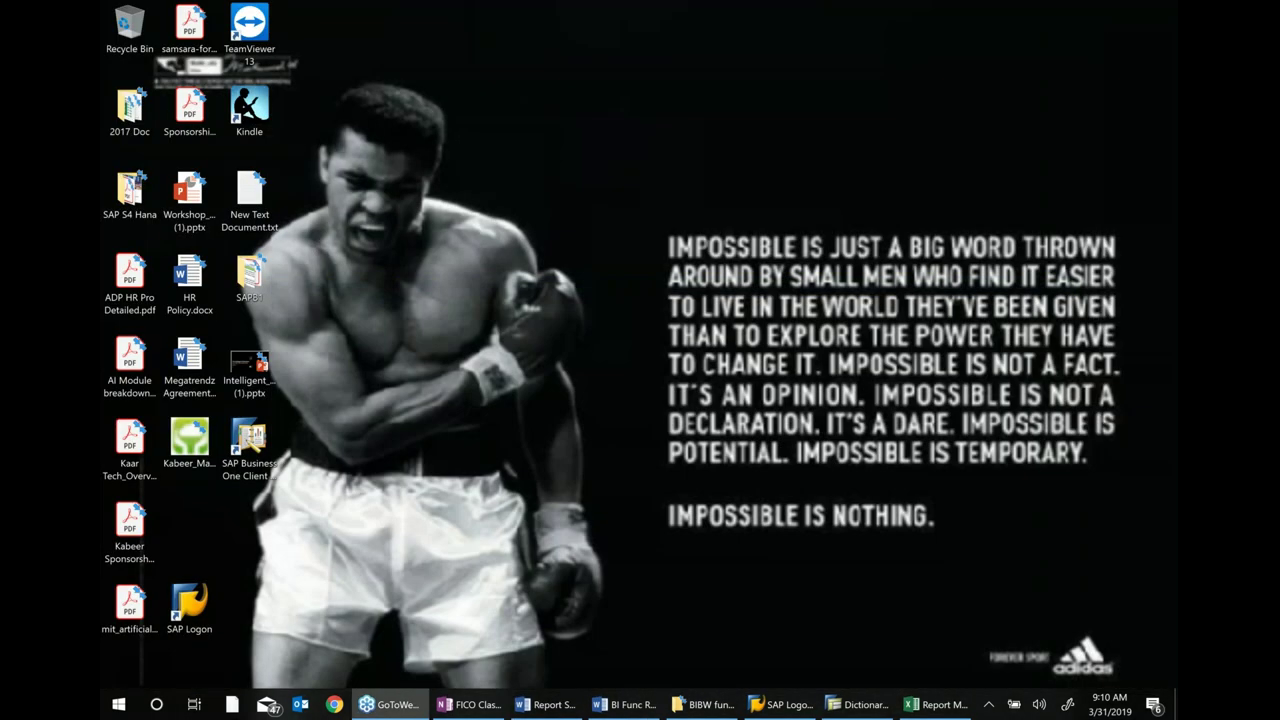
pyautogui.click(462, 705)
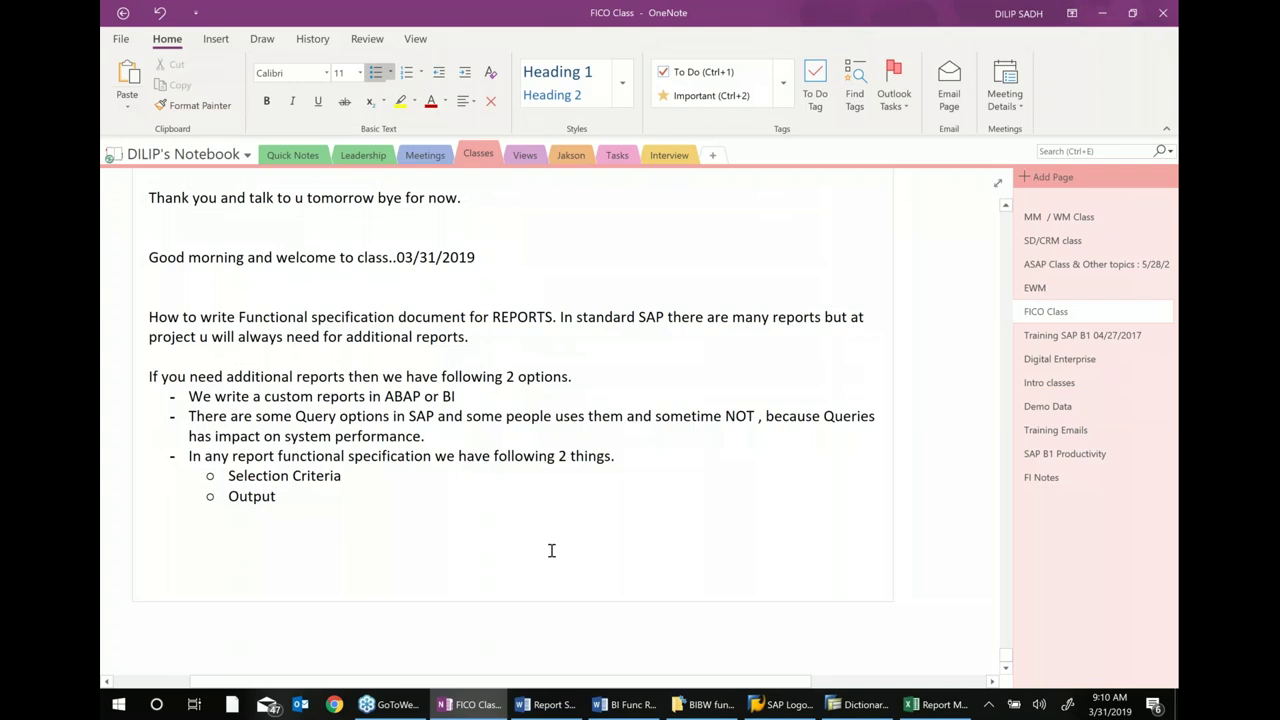
# Add the line "This was our last topic today and we following next steps." below the class notes and start a dashed list
pyautogui.press('Return')
pyautogui.press('Return')
pyautogui.write('This was ourlast topic today ad')
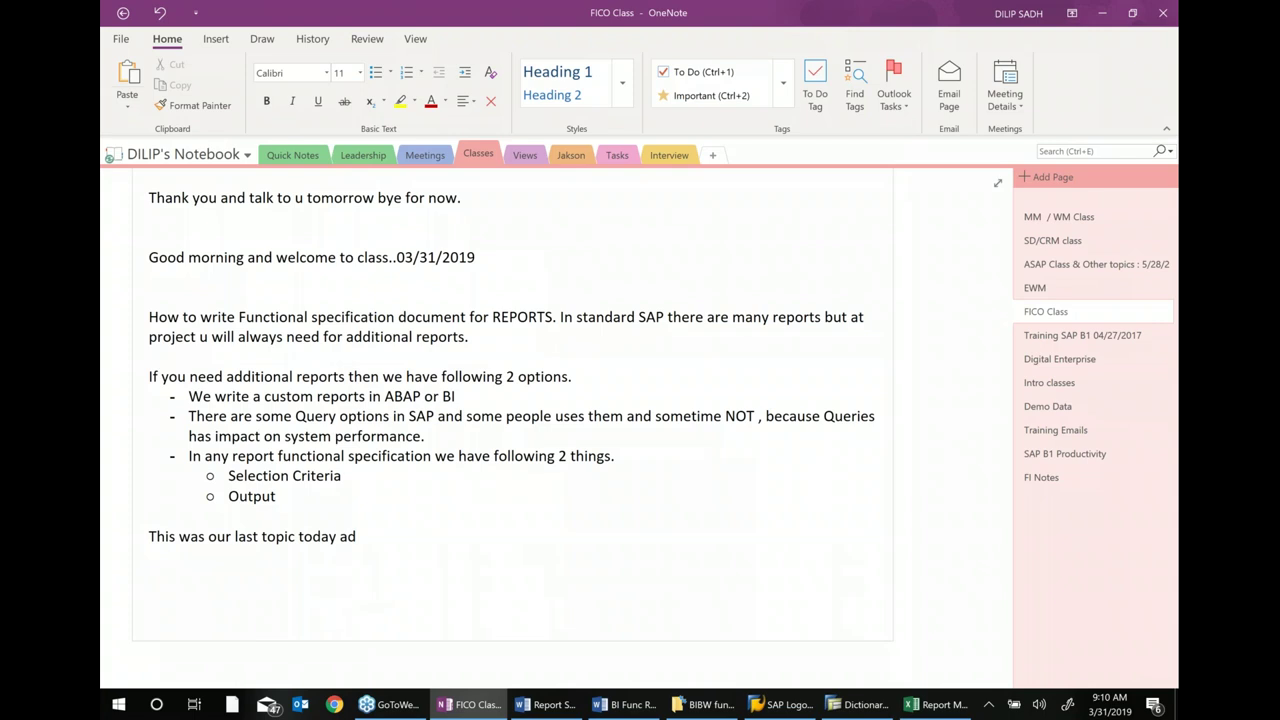
pyautogui.press('BackSpace')
pyautogui.write('ndw')
pyautogui.press('BackSpace')
pyautogui.write('we following next steps')
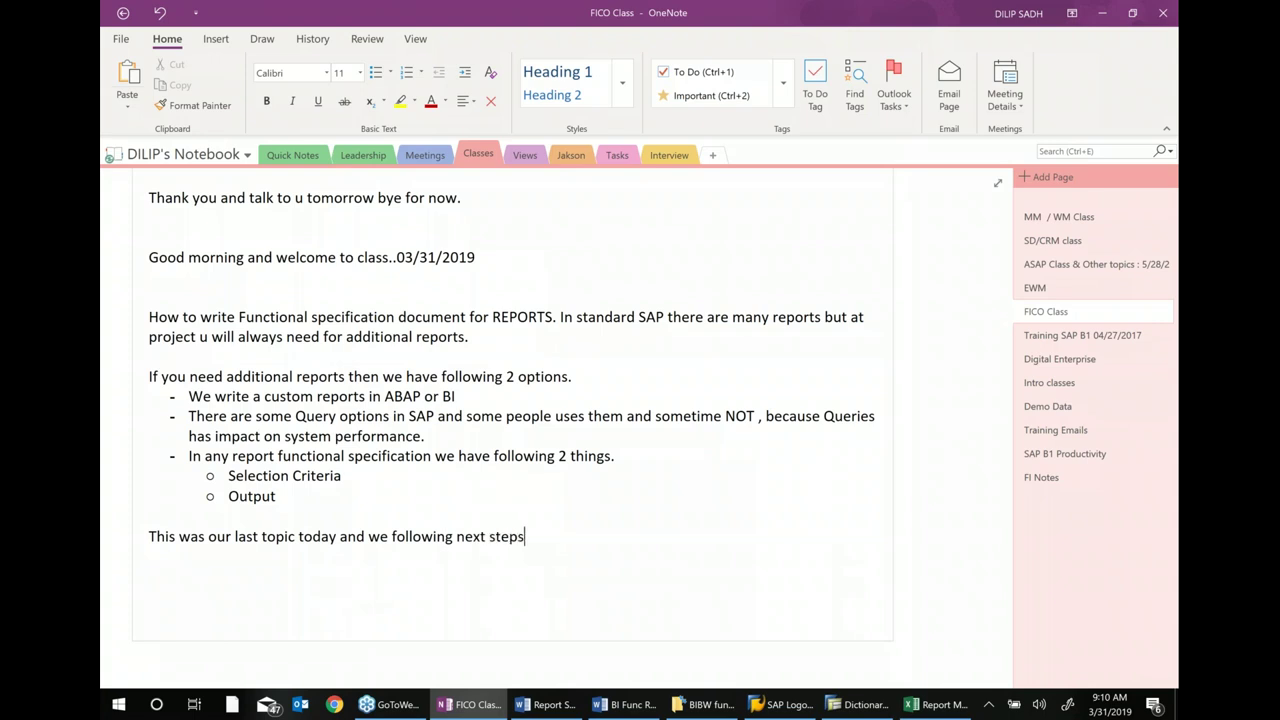
pyautogui.write('.')
pyautogui.press('Return')
pyautogui.write('-')
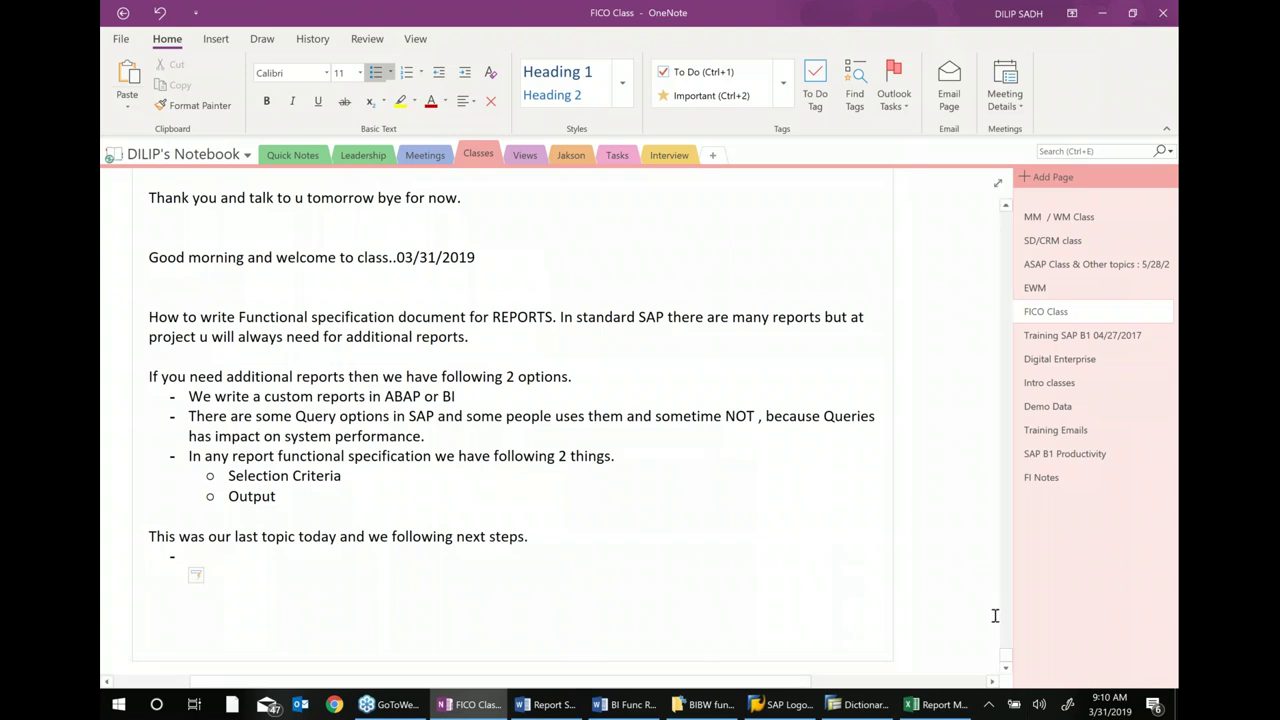
pyautogui.click(994, 617)
pyautogui.scroll(-3, 994, 617)
pyautogui.hscroll(2, 998, 471)
pyautogui.click(926, 472)
pyautogui.write('I will')
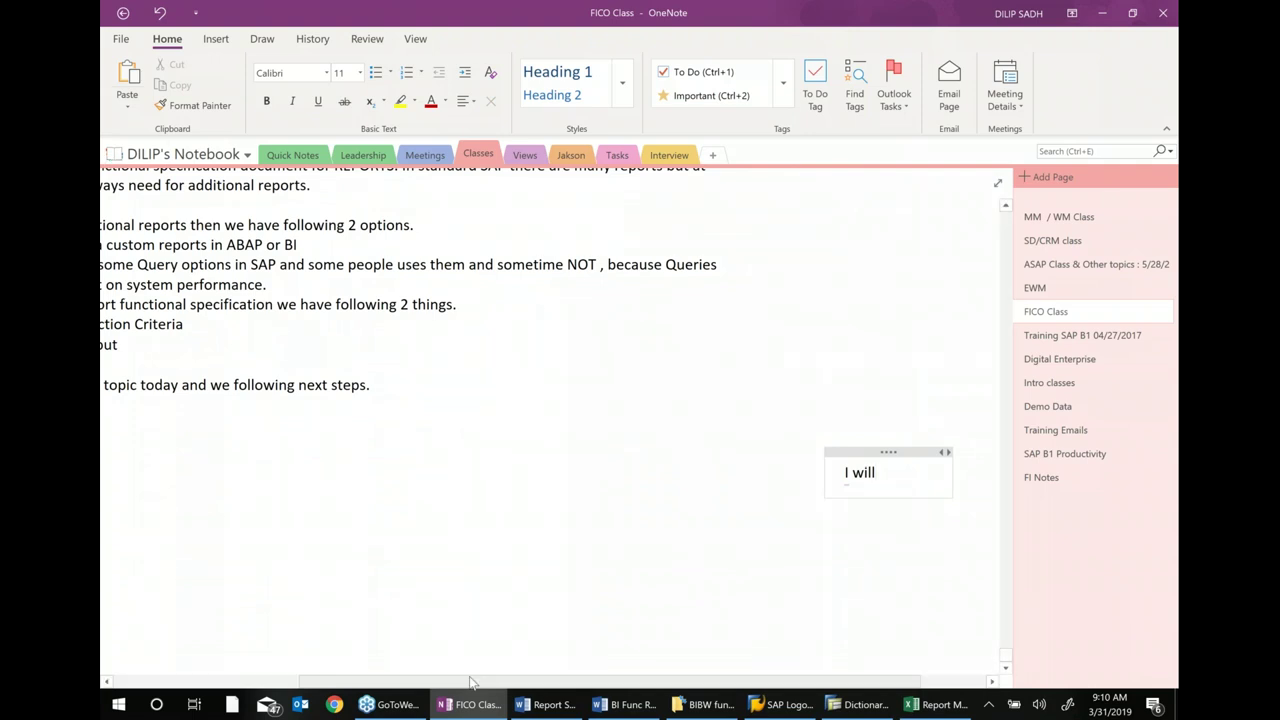
# Enter "I will send some additional videos" as the first dashed item under the next steps line
pyautogui.moveTo(472, 682); pyautogui.dragTo(330, 682)
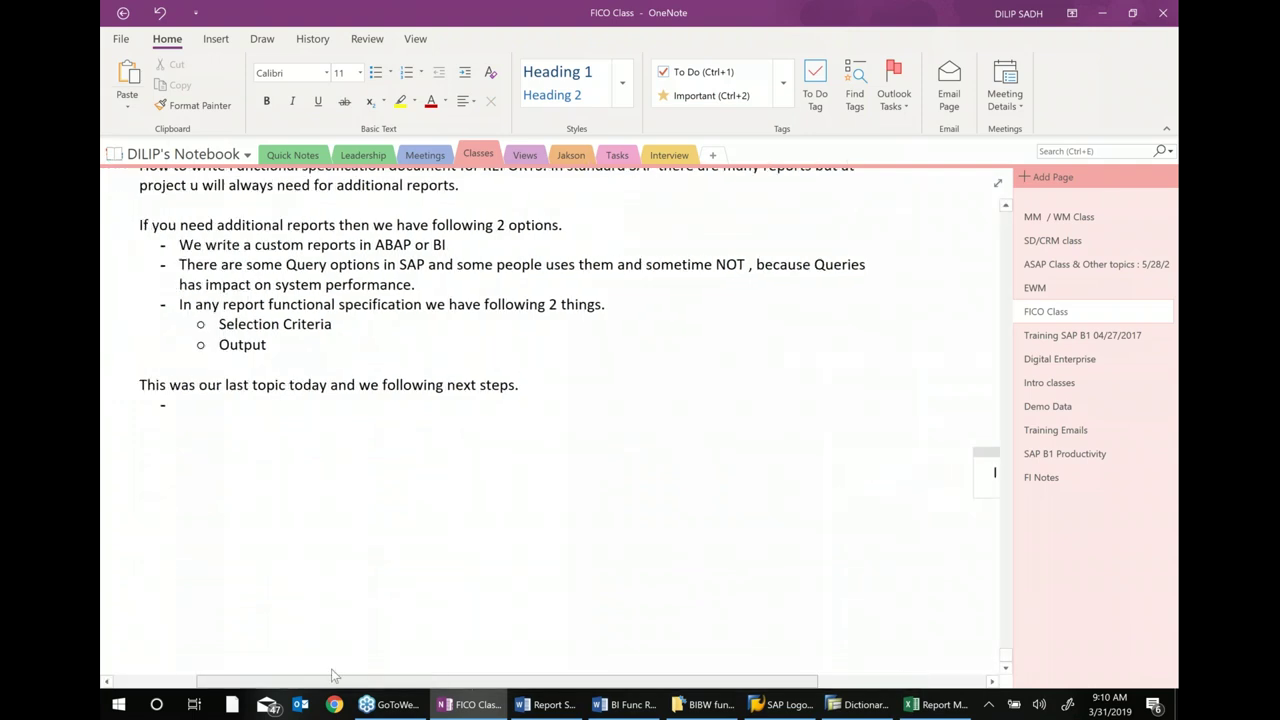
pyautogui.click(249, 409)
pyautogui.write('I will send some additional videos')
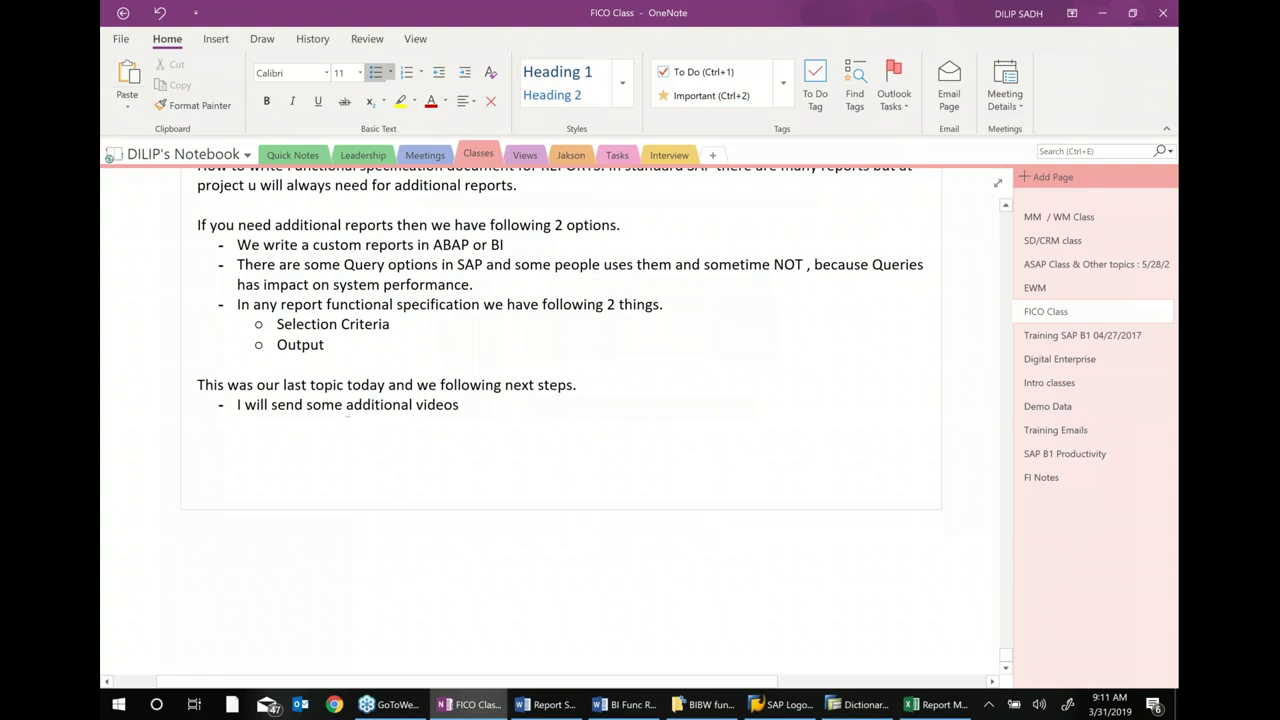
# Add a second dashed item starting with "Send me Home work (" under the next steps
pyautogui.press('Return')
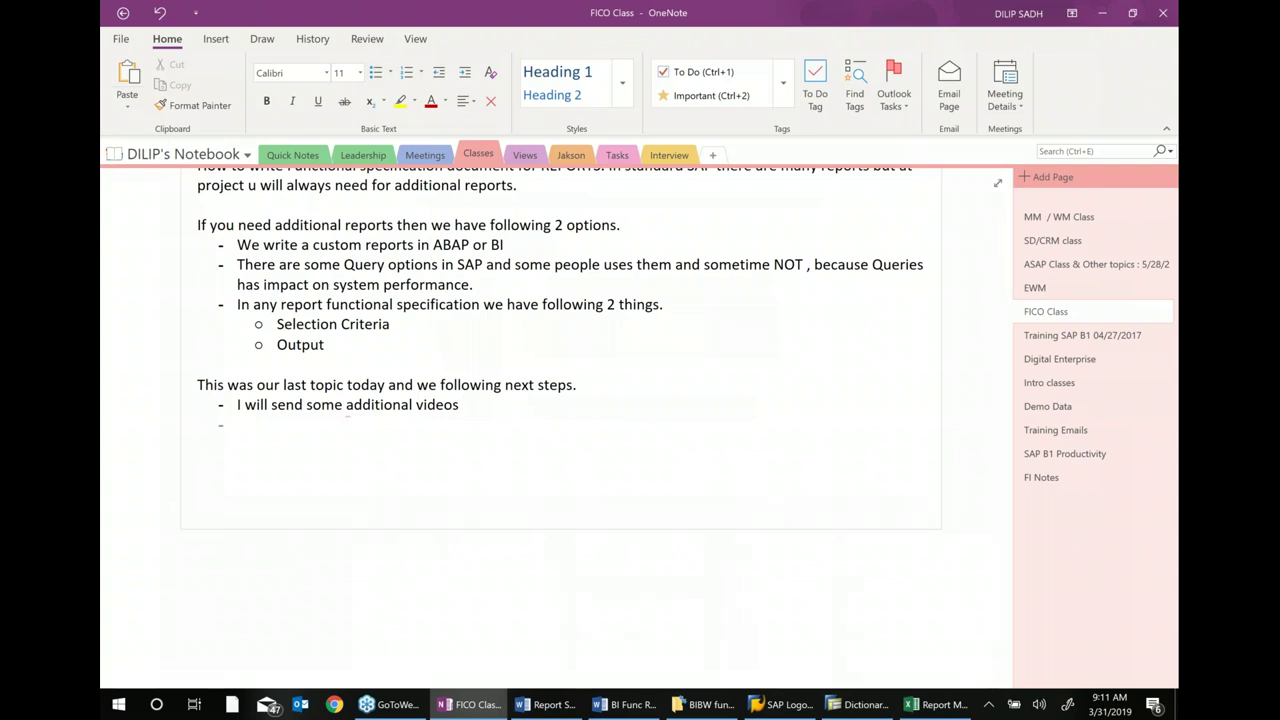
pyautogui.write('Send me ')
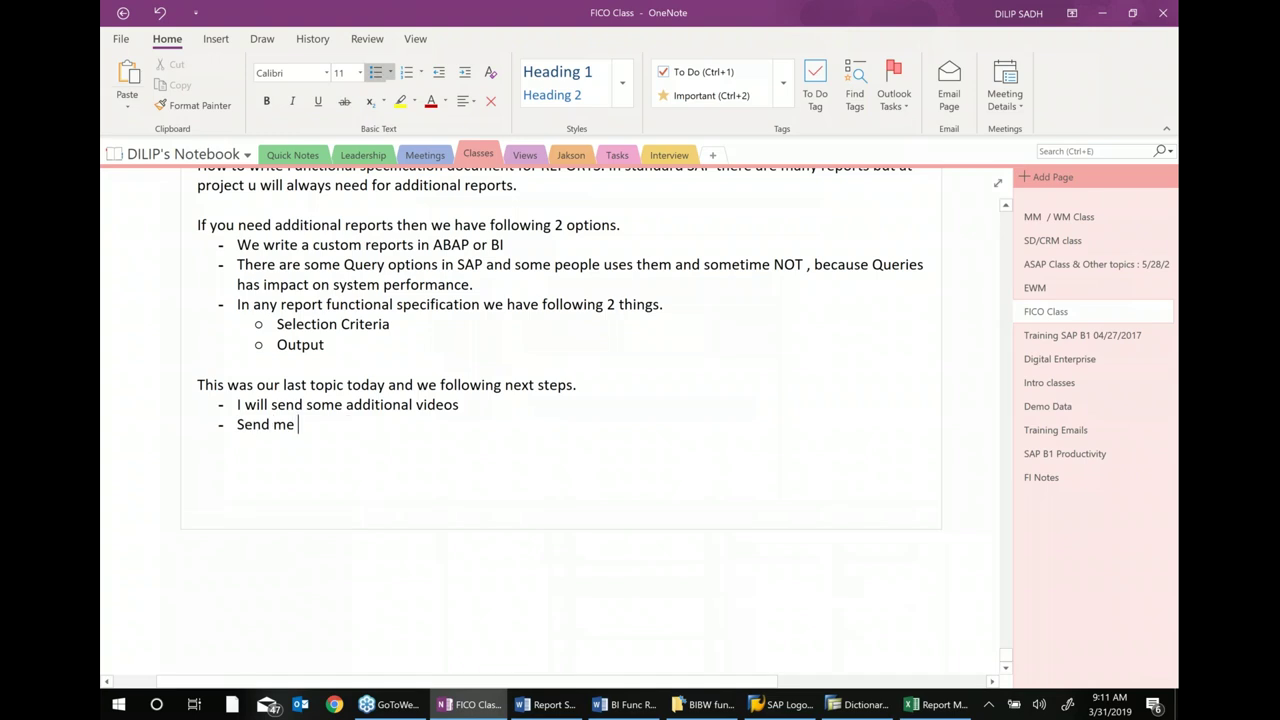
pyautogui.write('Home work')
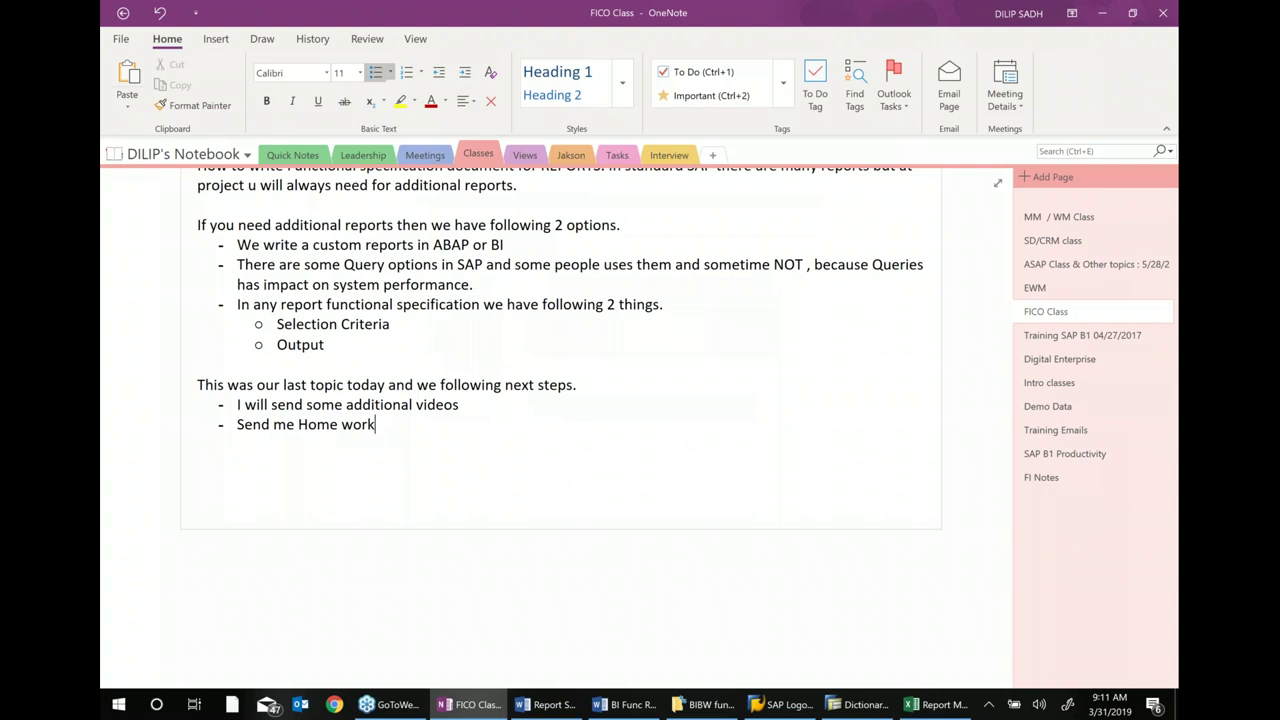
pyautogui.write('( exerc')
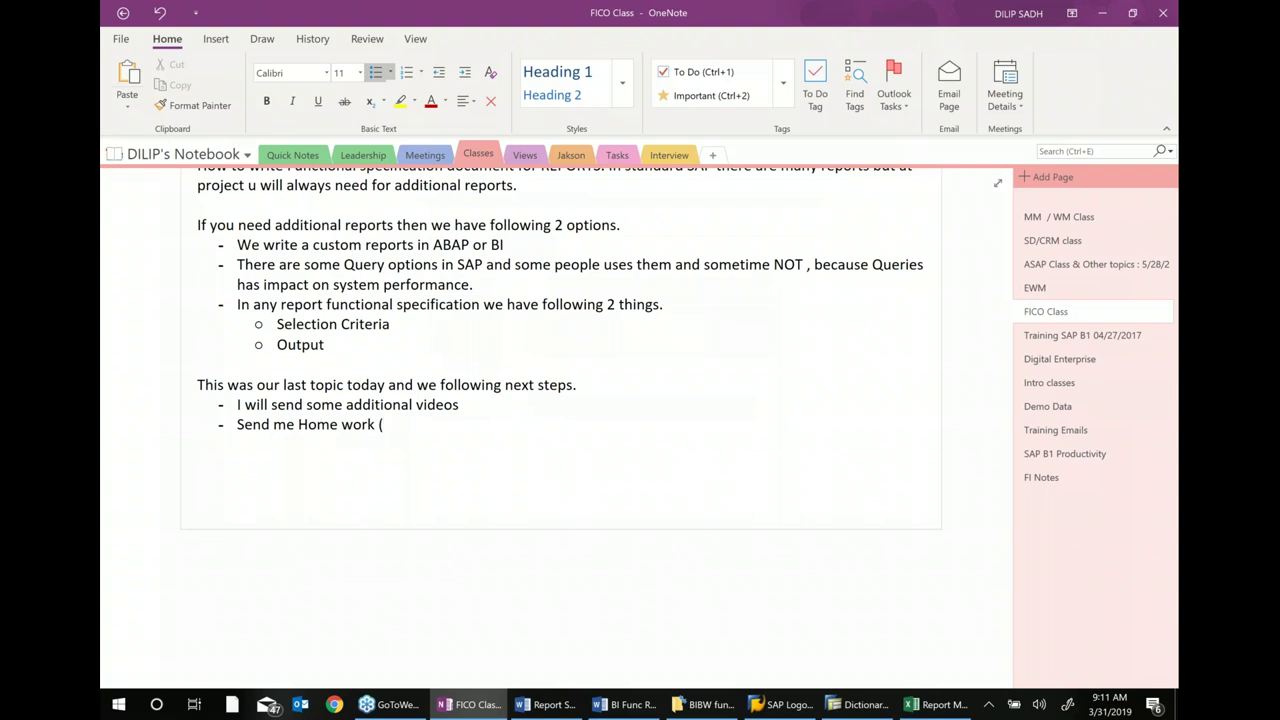